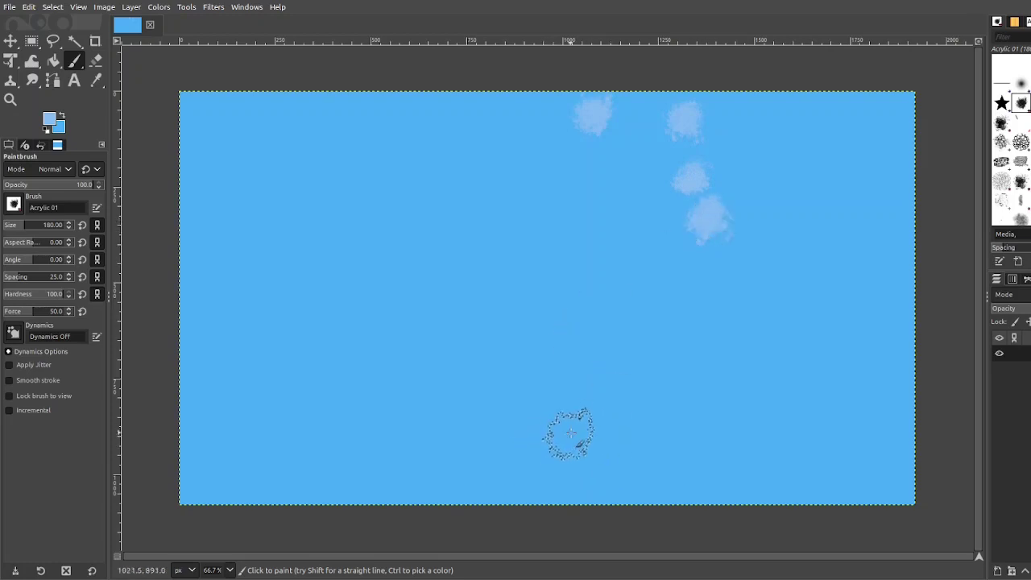
Dab five light-blue spots on the upper-right area of the blue canvas with the Acrylic 01 paintbrush at size 180
left_click(831, 183)
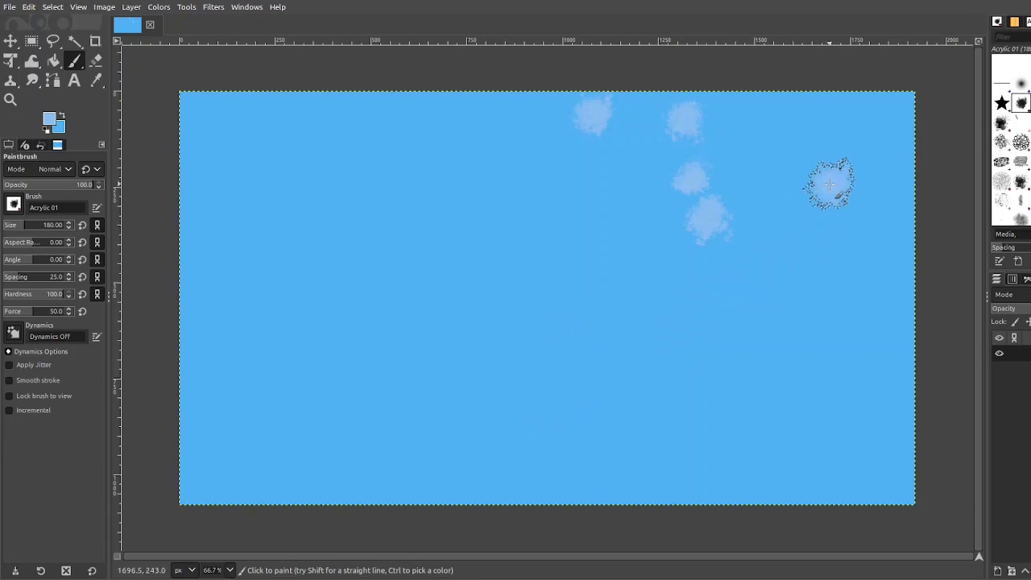
left_click(856, 229)
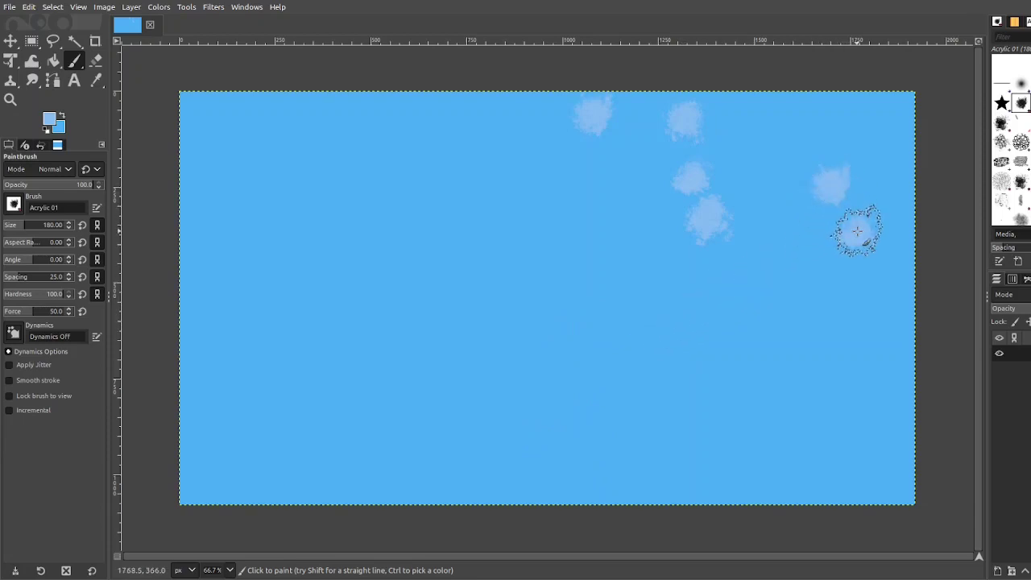
left_click(850, 286)
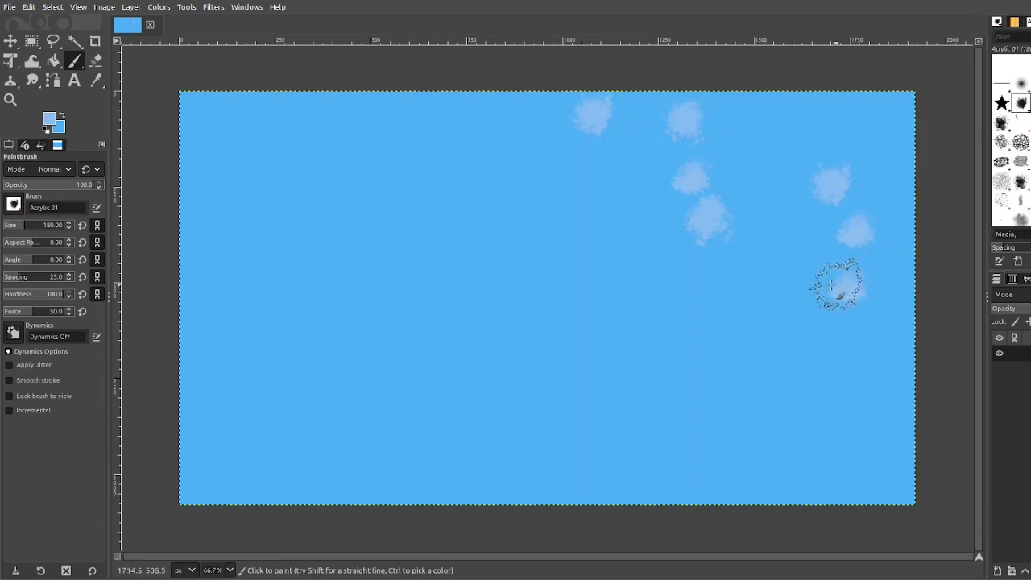
left_click(751, 242)
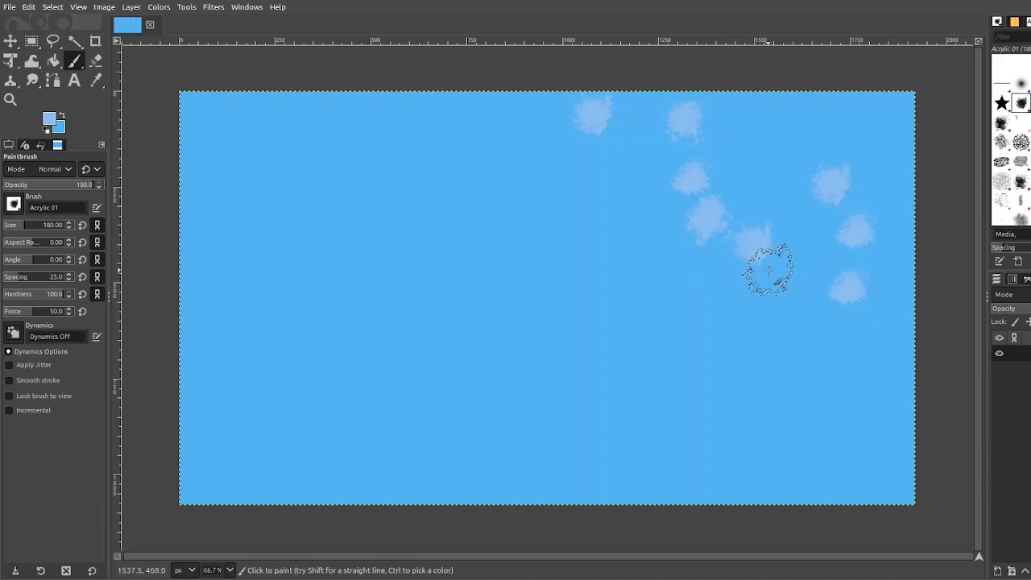
left_click(705, 287)
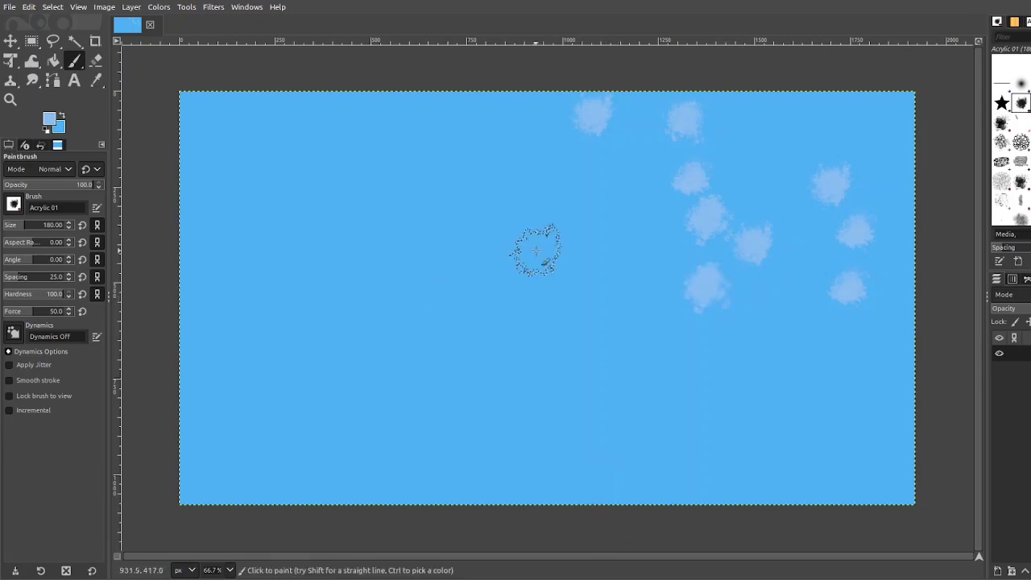
Scatter six light-blue dabs across the upper-left half of the canvas, from near the centre out toward the left edge
left_click(537, 252)
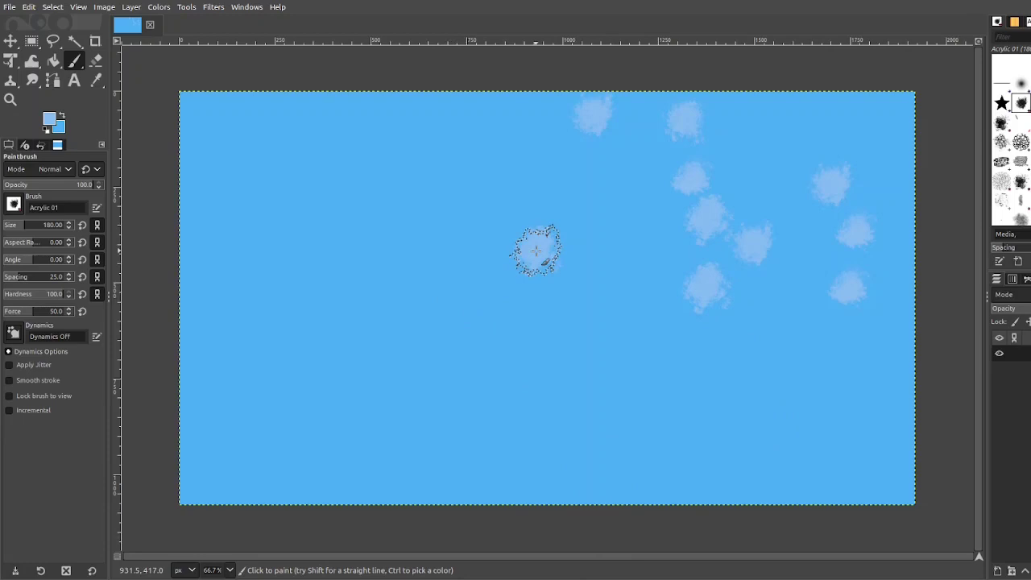
left_click(460, 224)
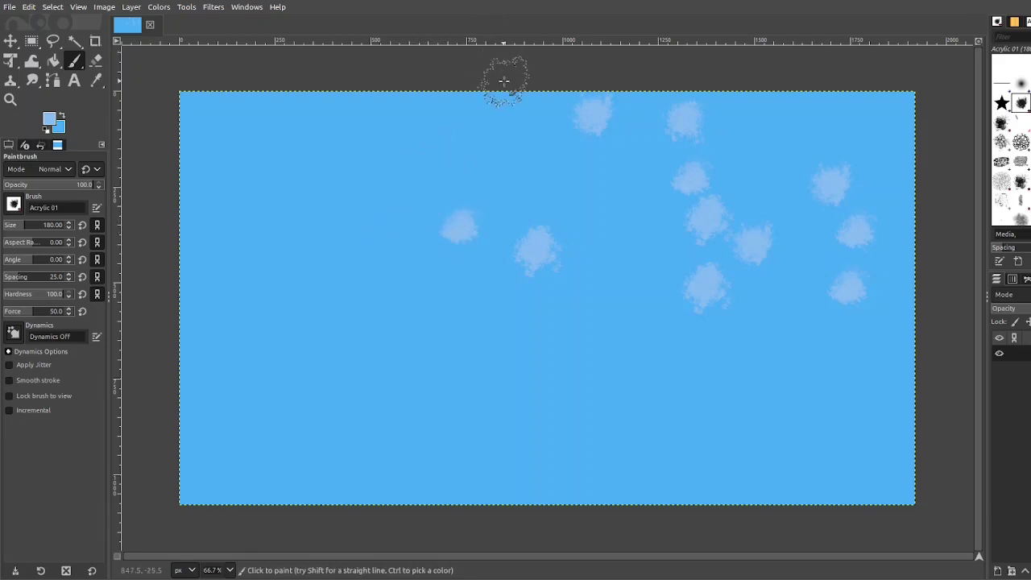
left_click(522, 174)
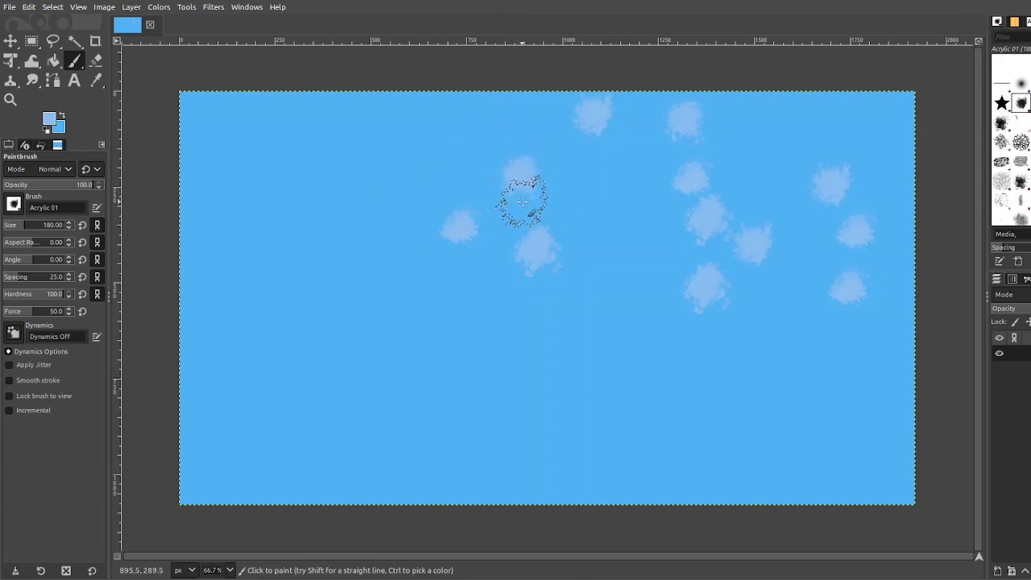
left_click(435, 190)
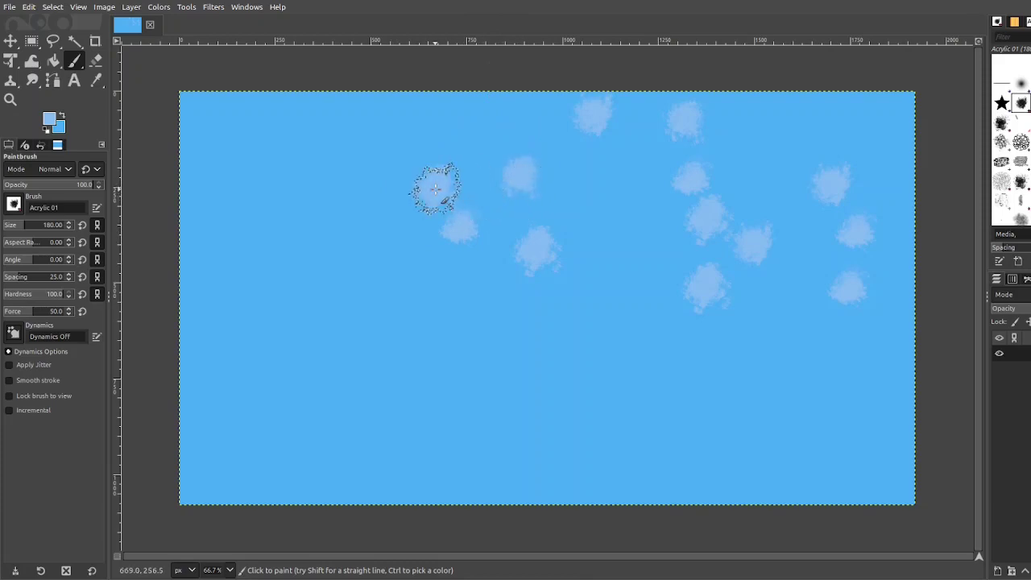
left_click(329, 198)
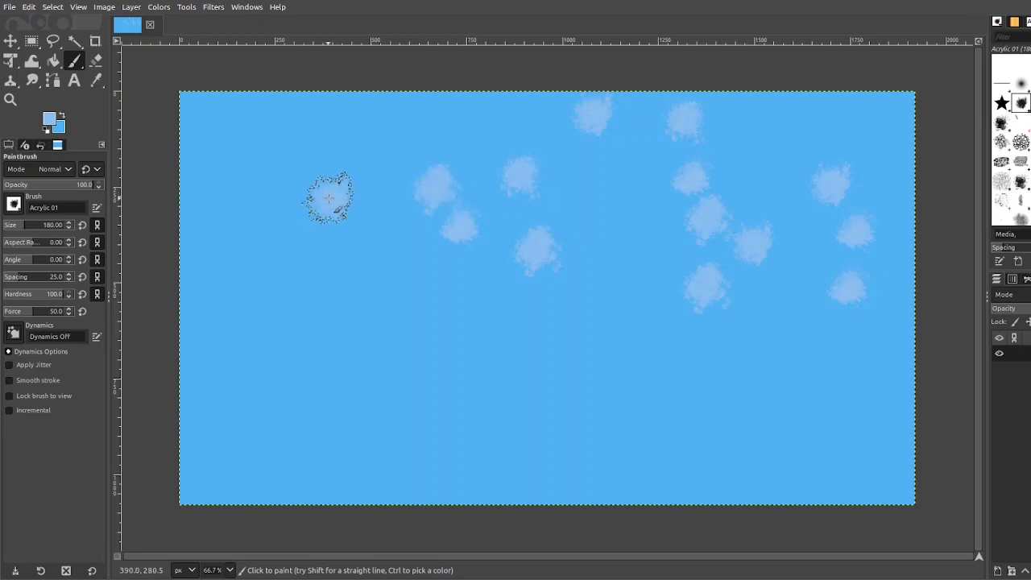
left_click(231, 167)
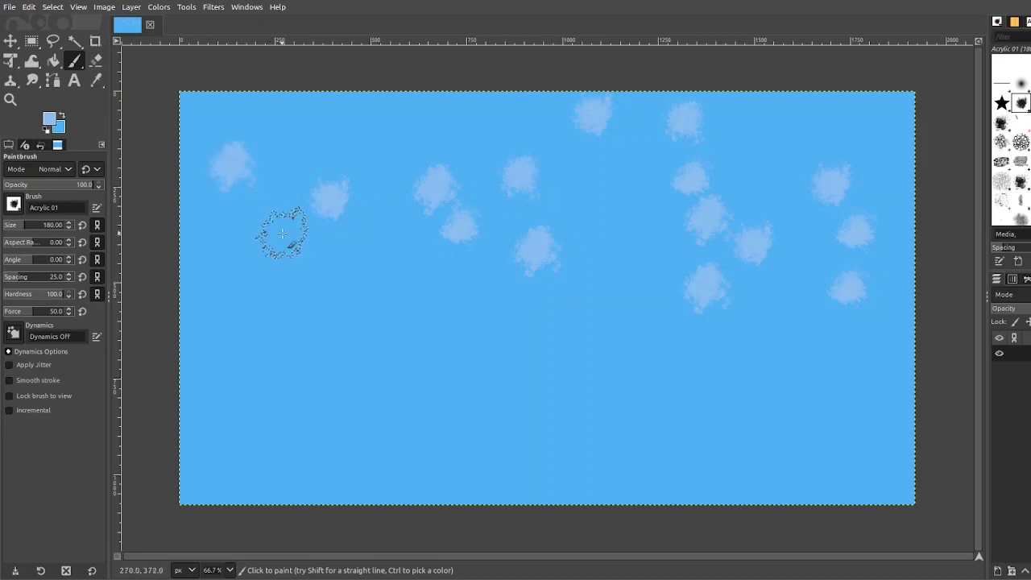
Fill the gaps between the existing dabs in the upper middle and right of the canvas with more light-blue dabs
left_click(618, 191)
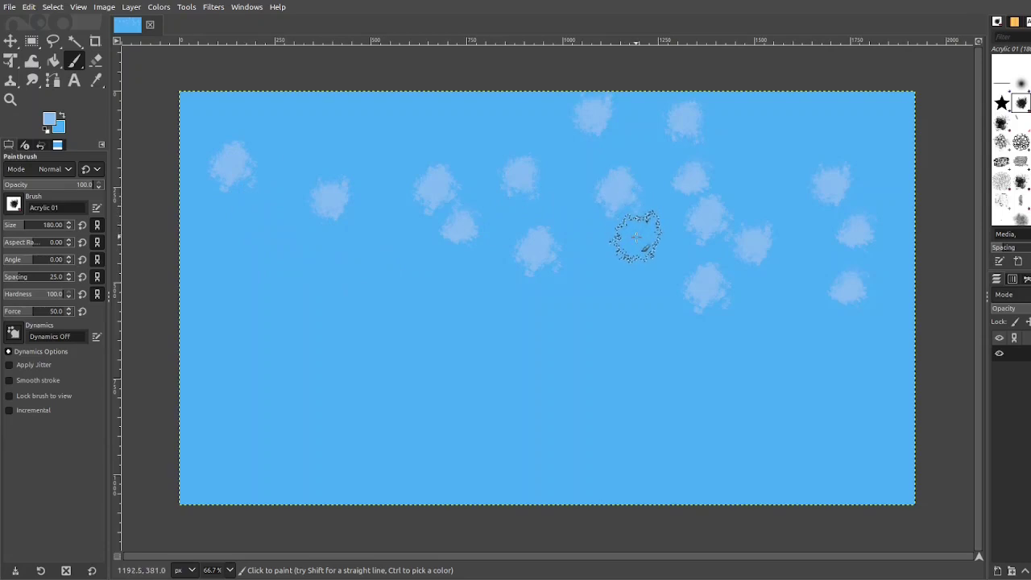
left_click(637, 236)
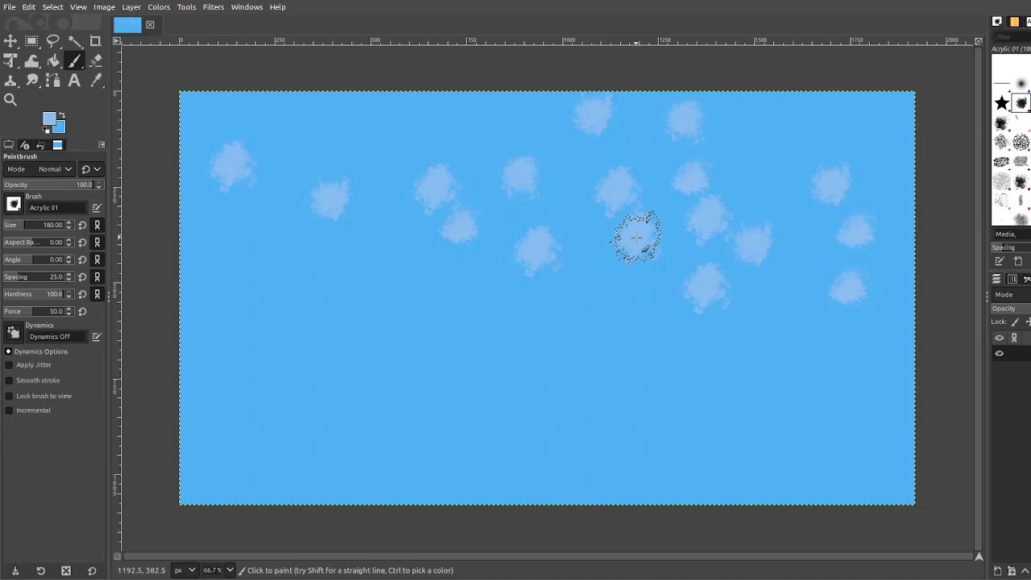
left_click(637, 237)
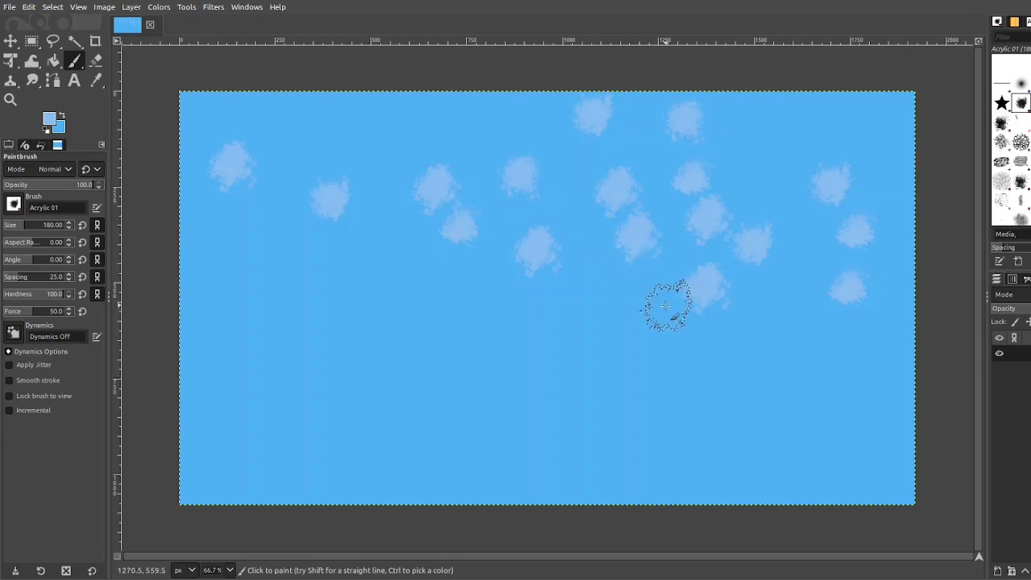
left_click(626, 288)
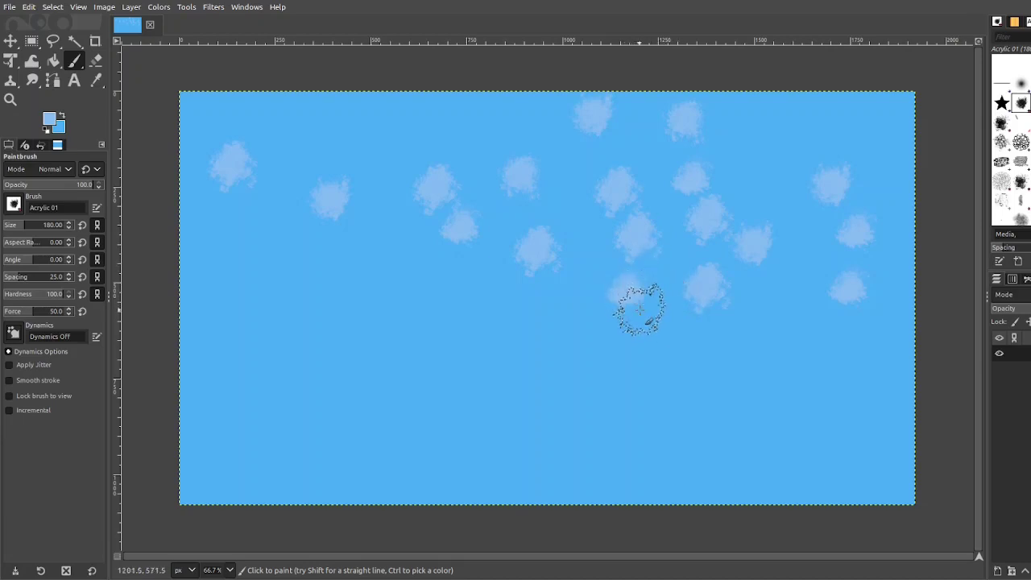
left_click(636, 239)
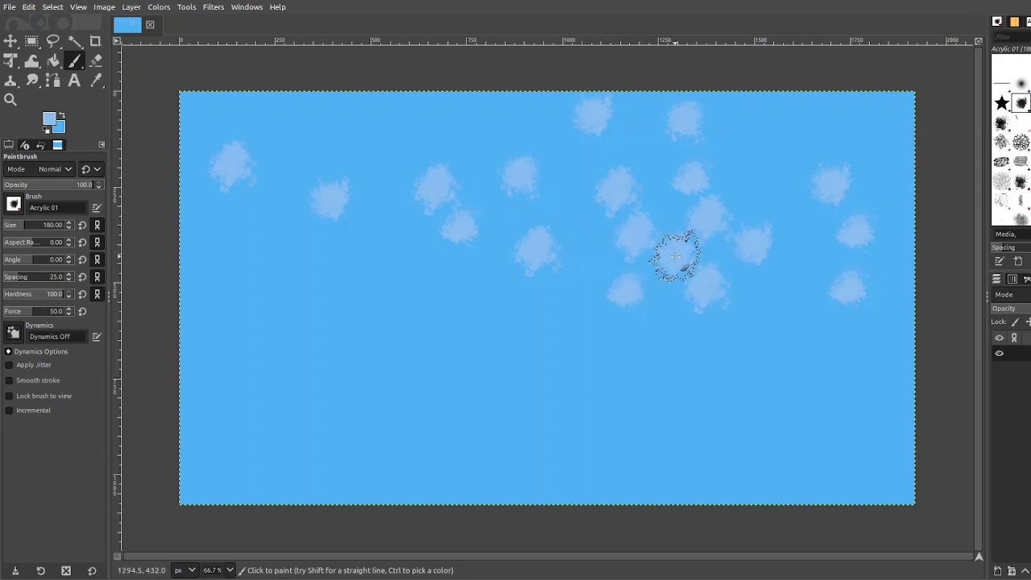
left_click(675, 256)
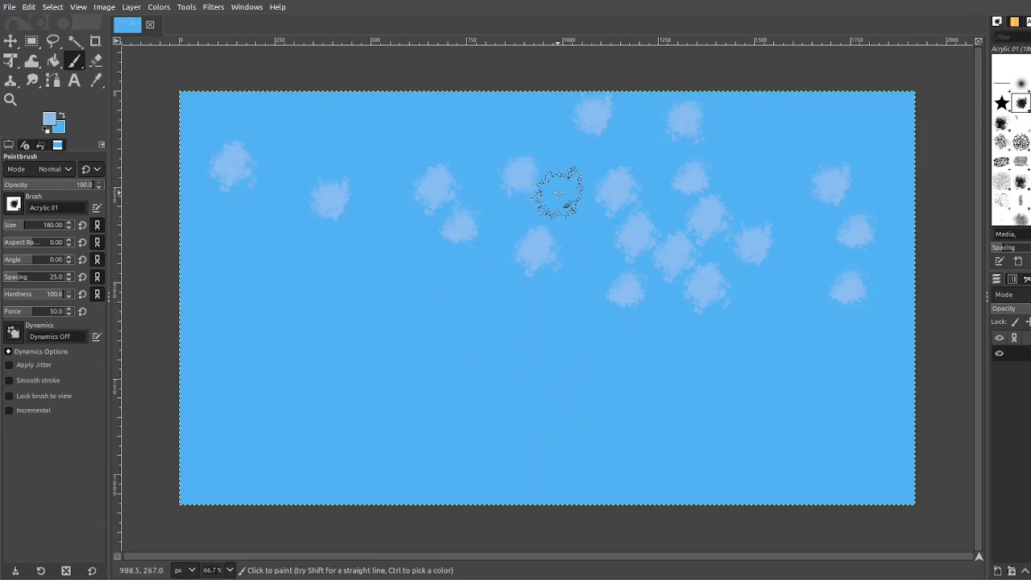
left_click(559, 193)
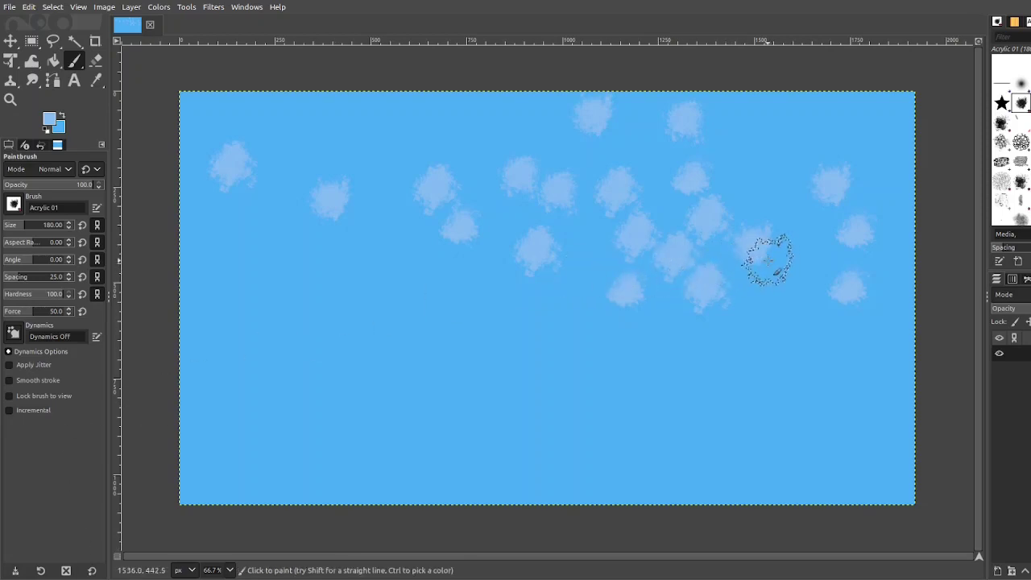
left_click(804, 268)
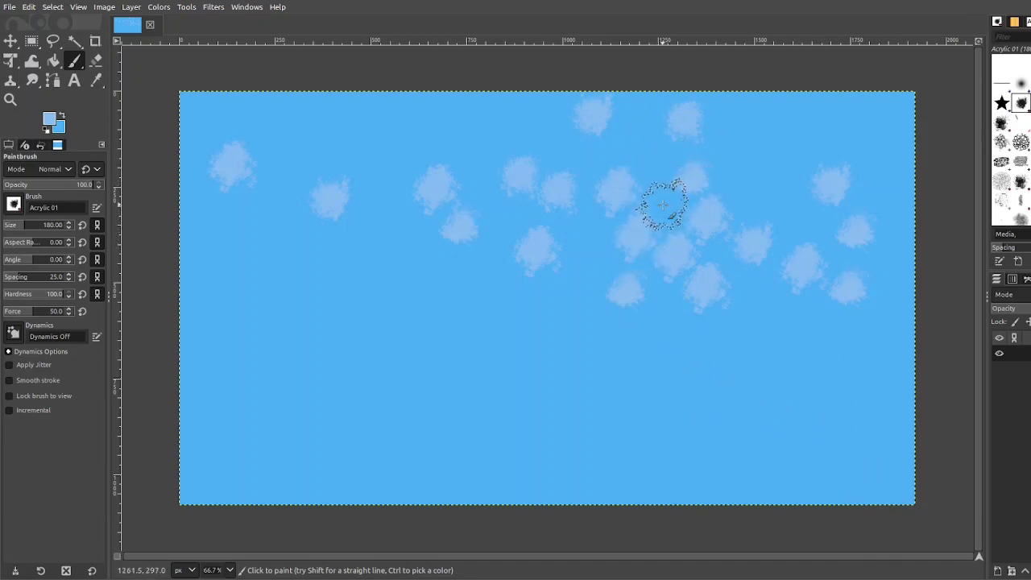
left_click(664, 205)
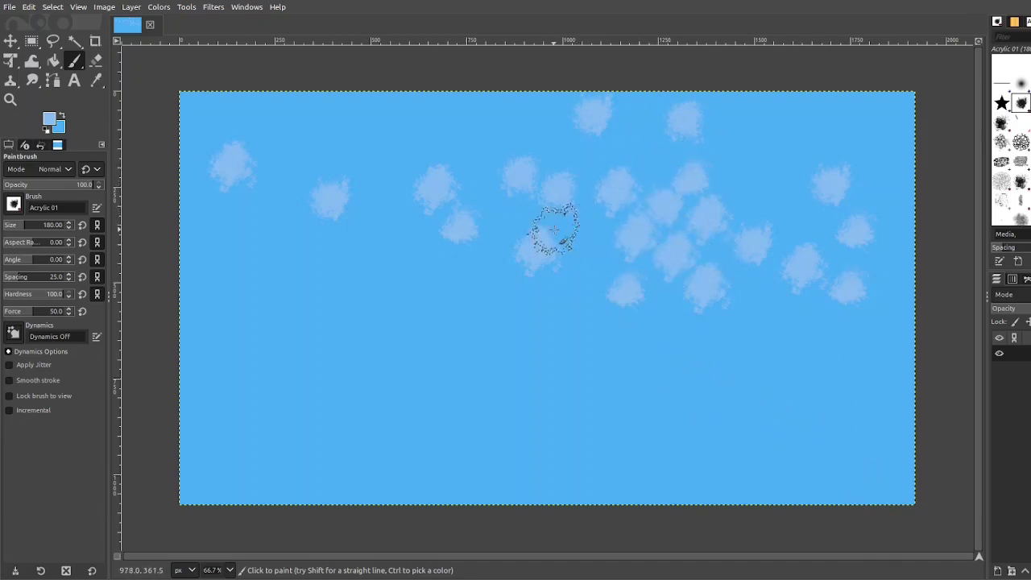
left_click(505, 214)
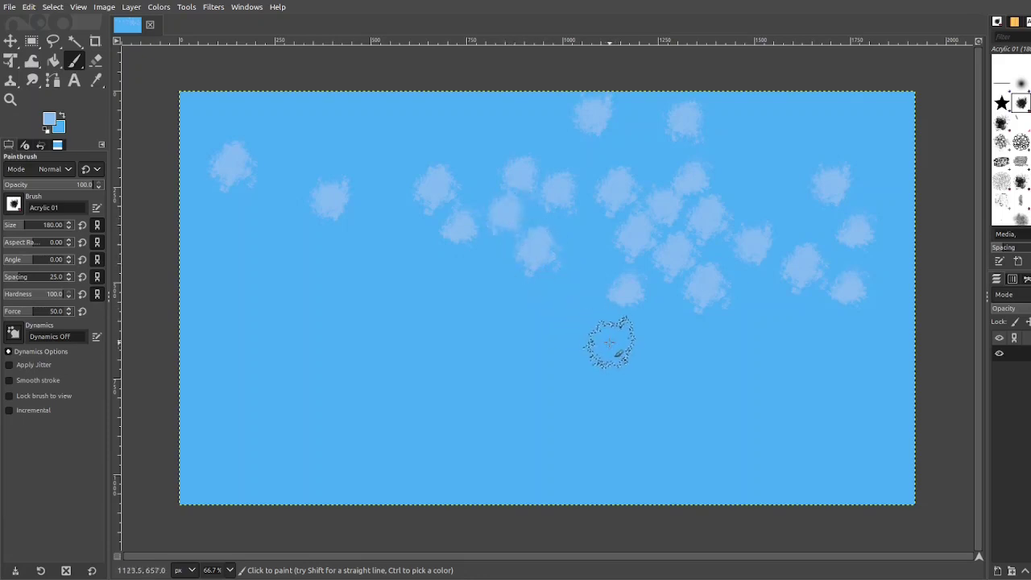
left_click(585, 236)
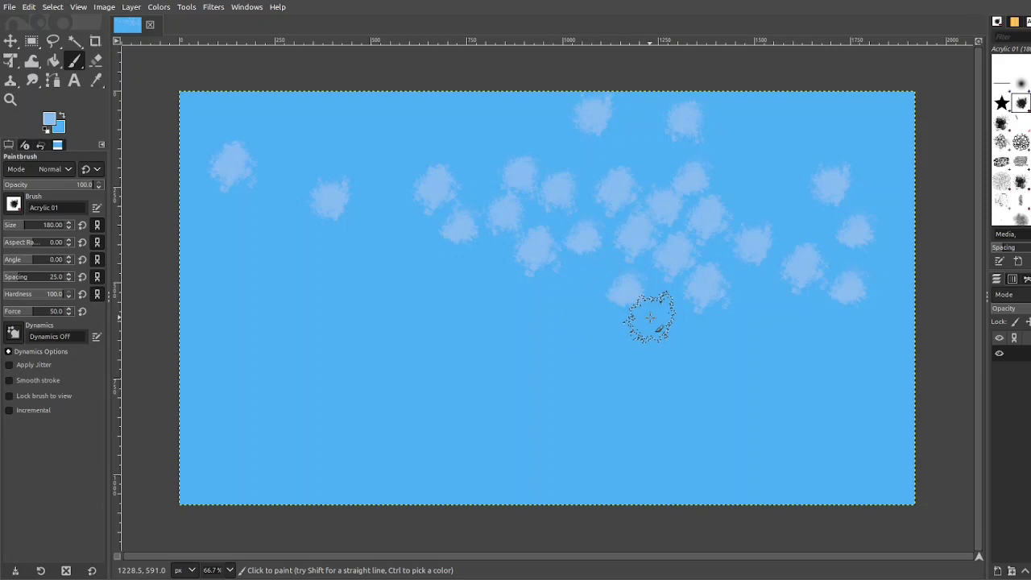
Spread further light-blue dabs above and below the central cluster, extending to the canvas's lower-right and upper-left corner areas
left_click(777, 147)
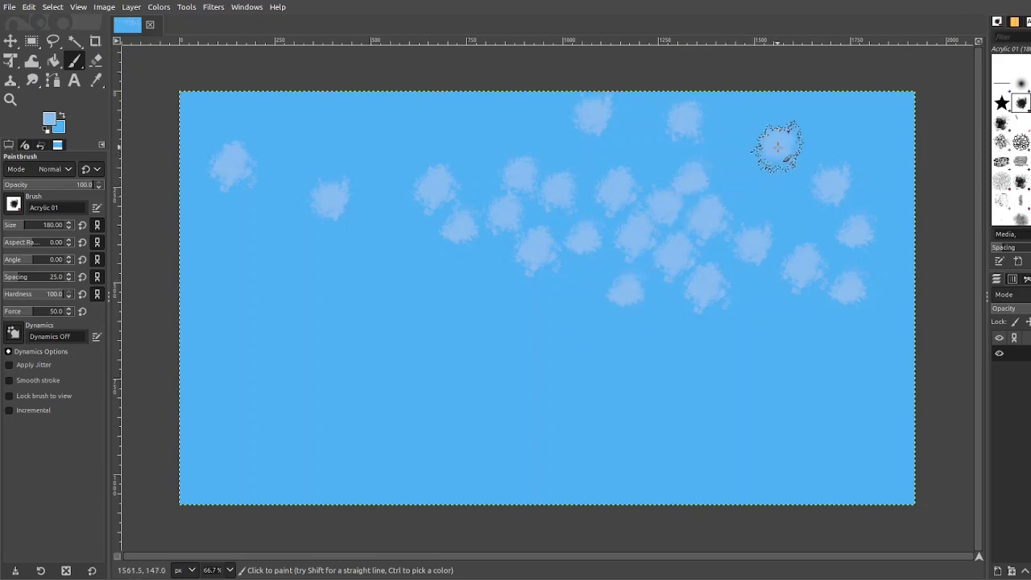
left_click(762, 186)
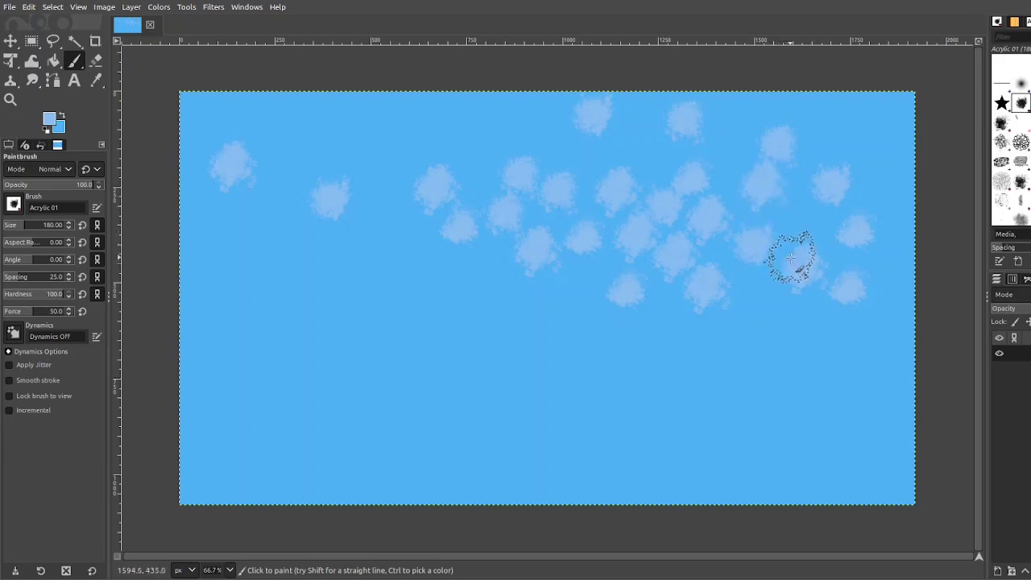
left_click(761, 344)
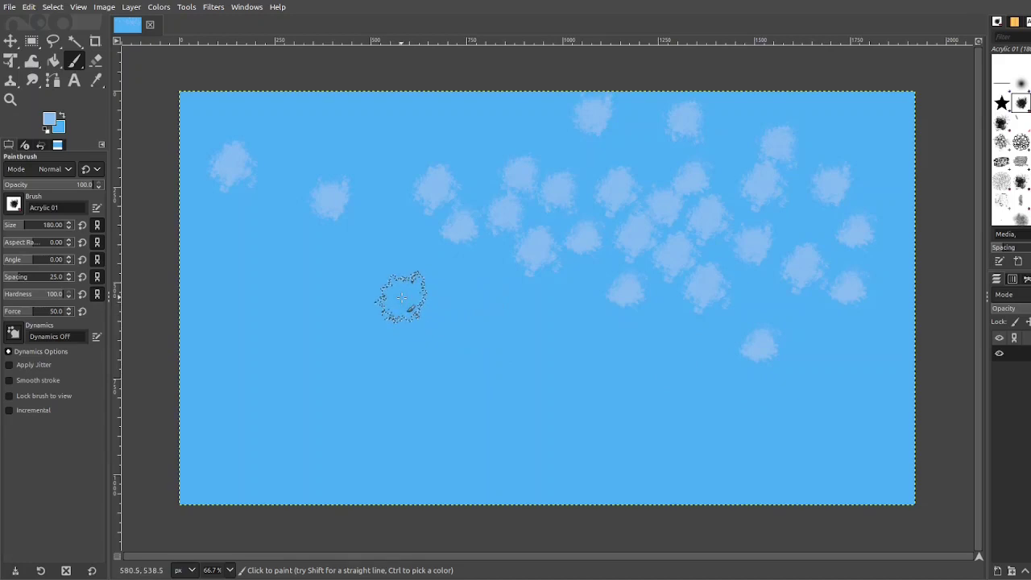
left_click(419, 265)
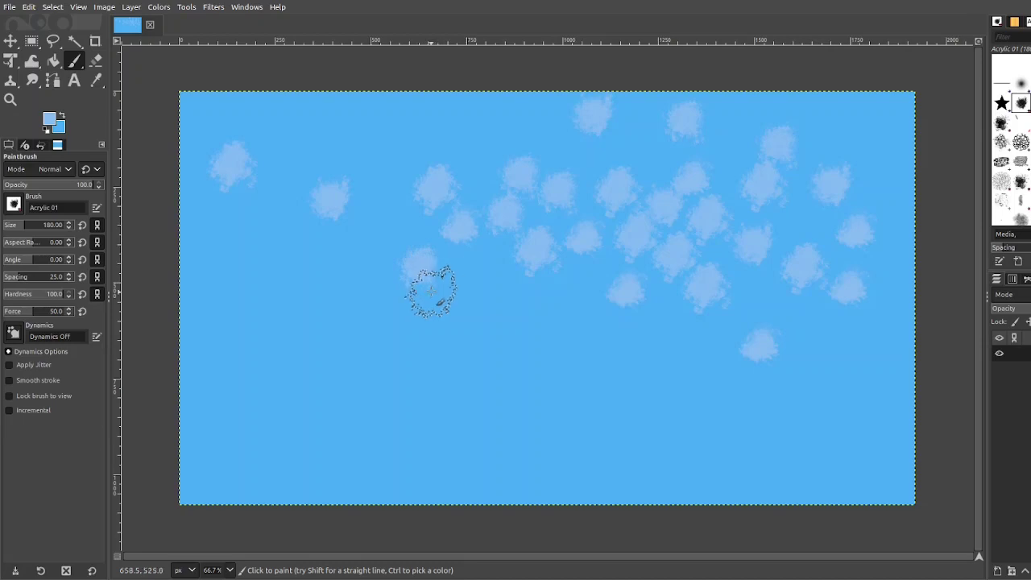
left_click(528, 328)
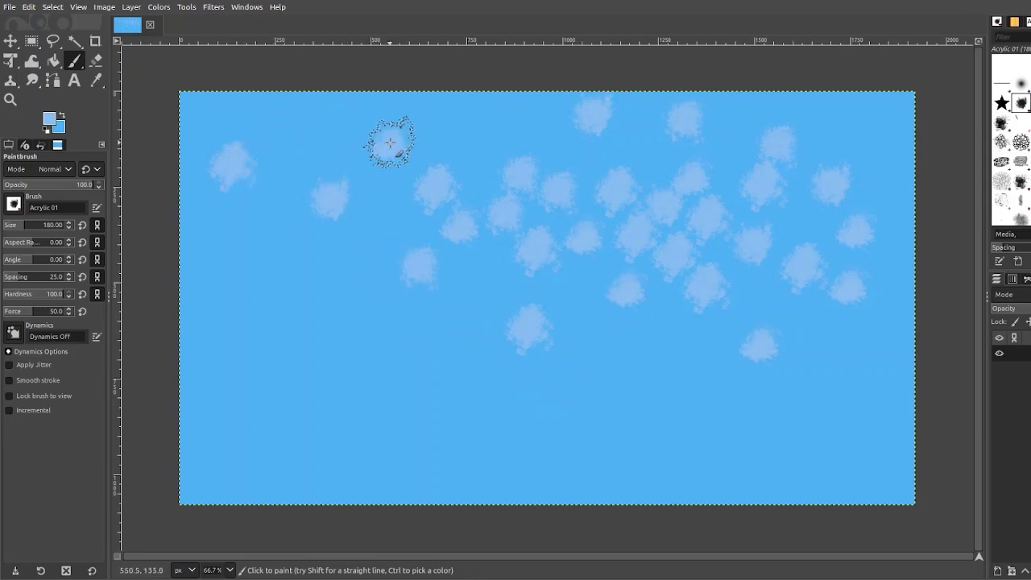
left_click(332, 159)
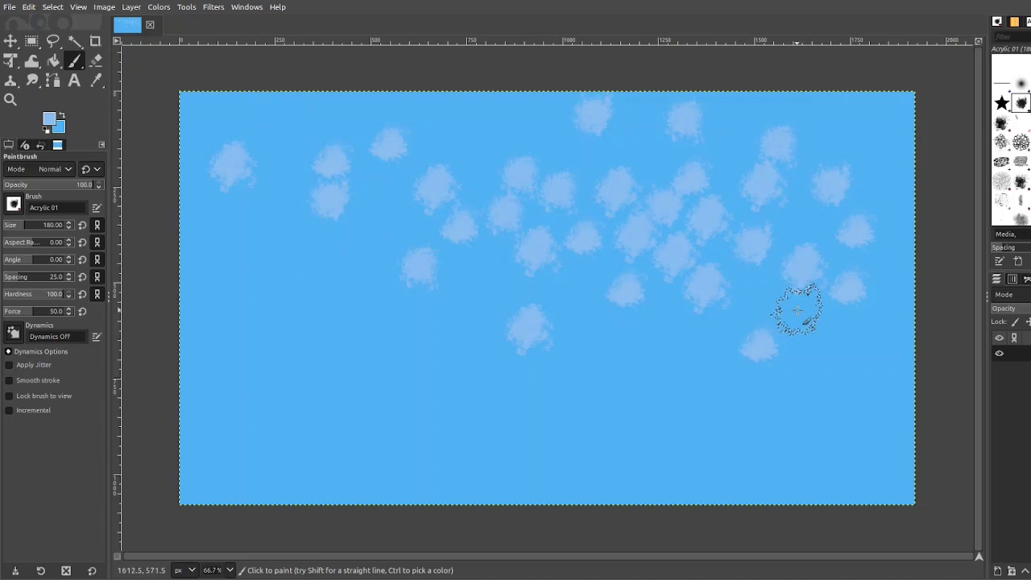
left_click(809, 336)
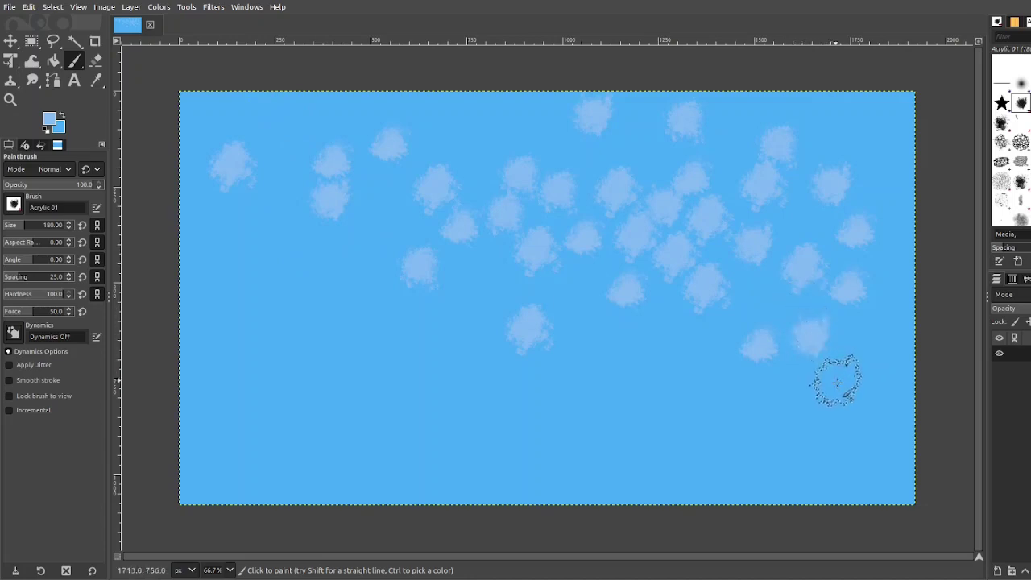
left_click(874, 434)
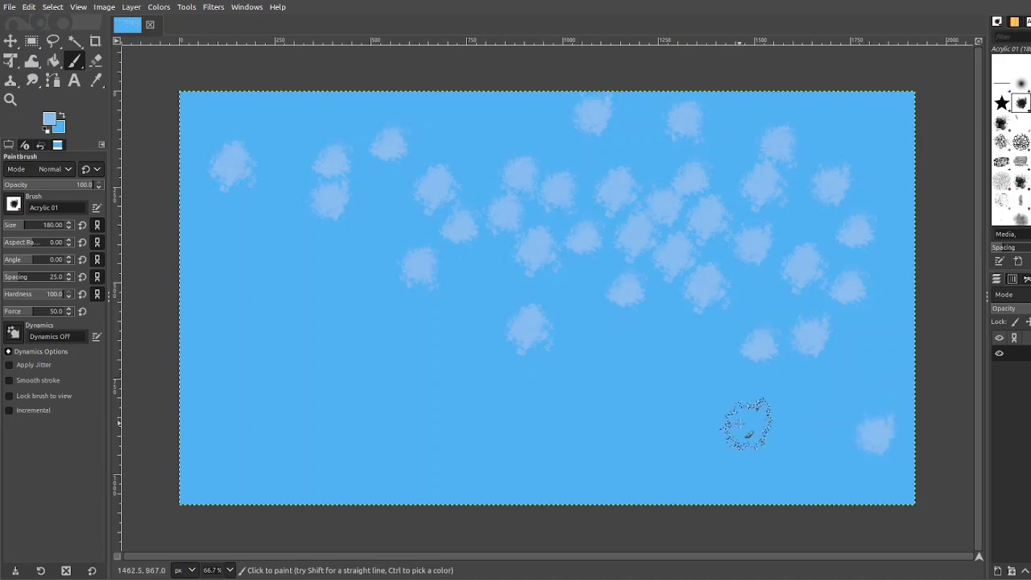
left_click(743, 288)
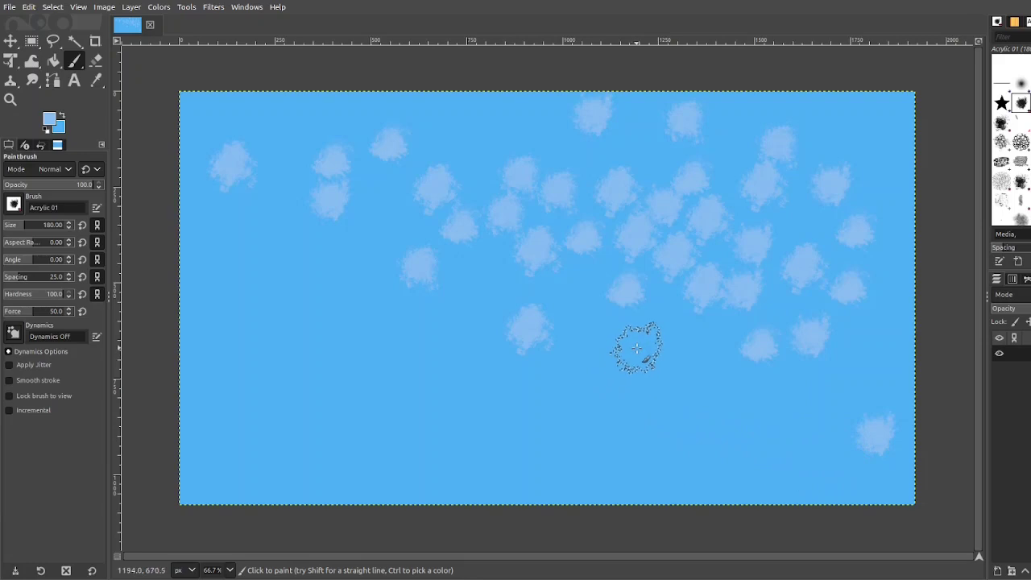
left_click(629, 340)
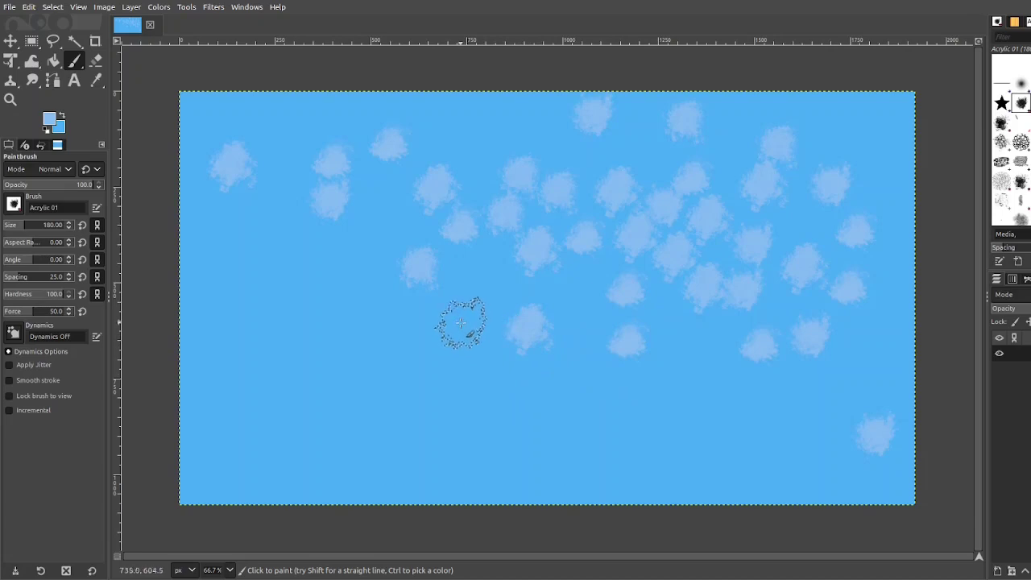
left_click(480, 284)
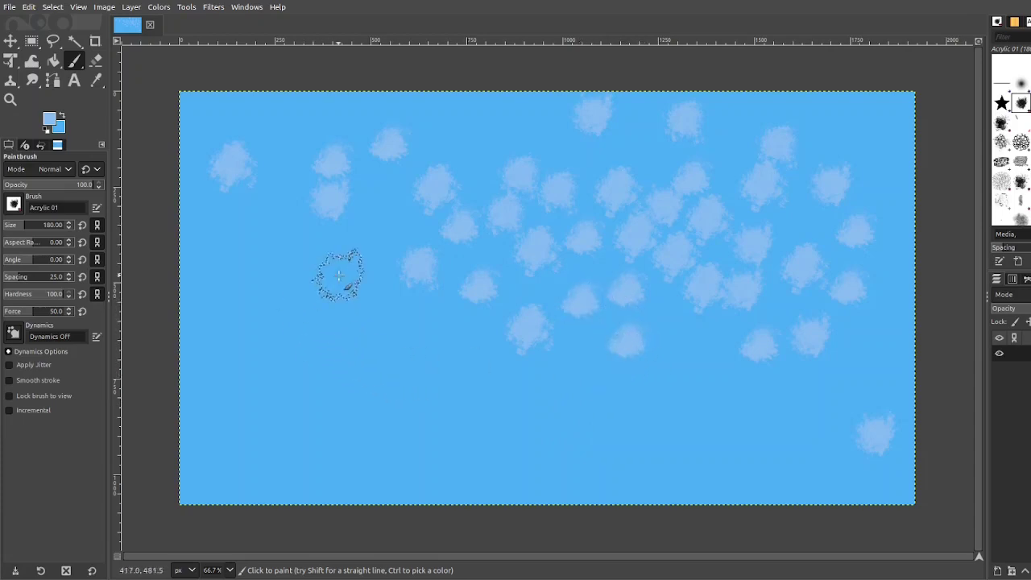
left_click(386, 201)
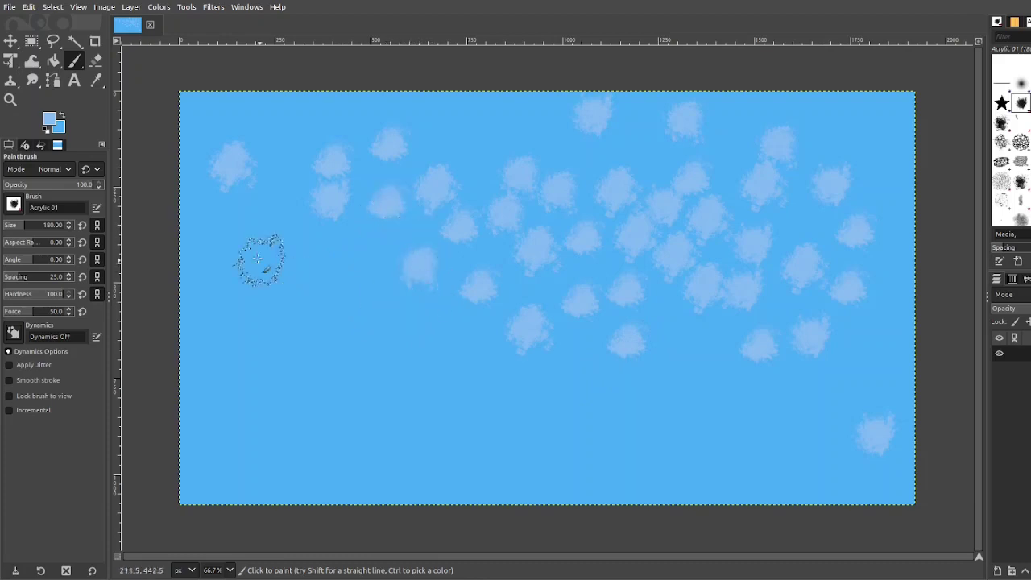
left_click(260, 115)
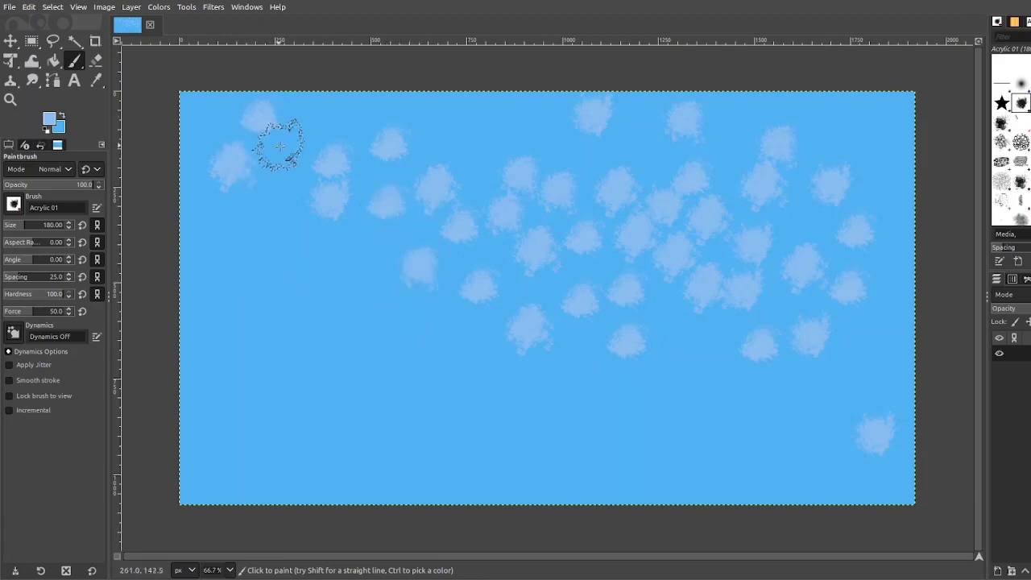
Add three light-blue dabs in the canvas's upper-left part and a spaced row of three below the central cluster
left_click(278, 198)
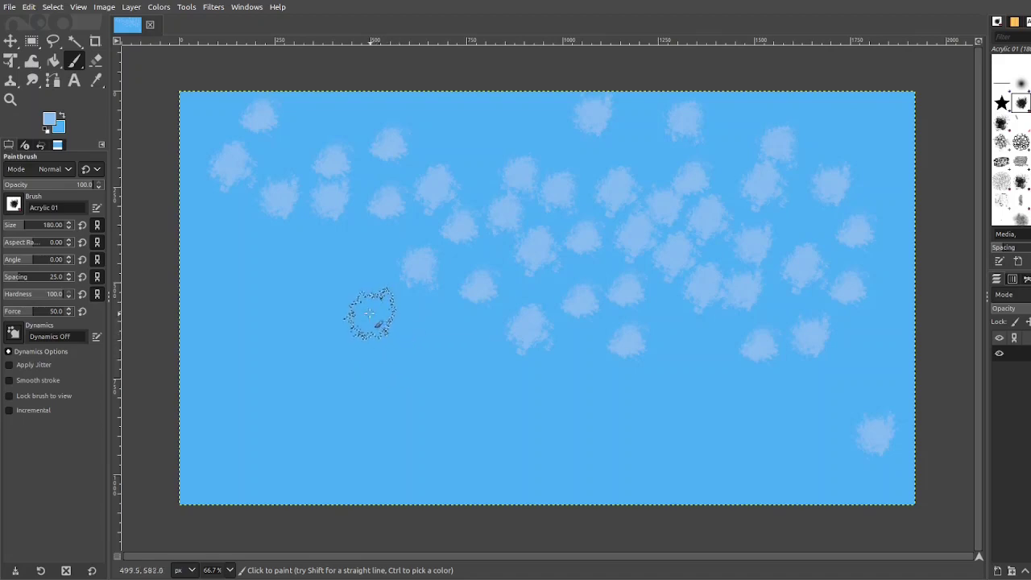
left_click(360, 300)
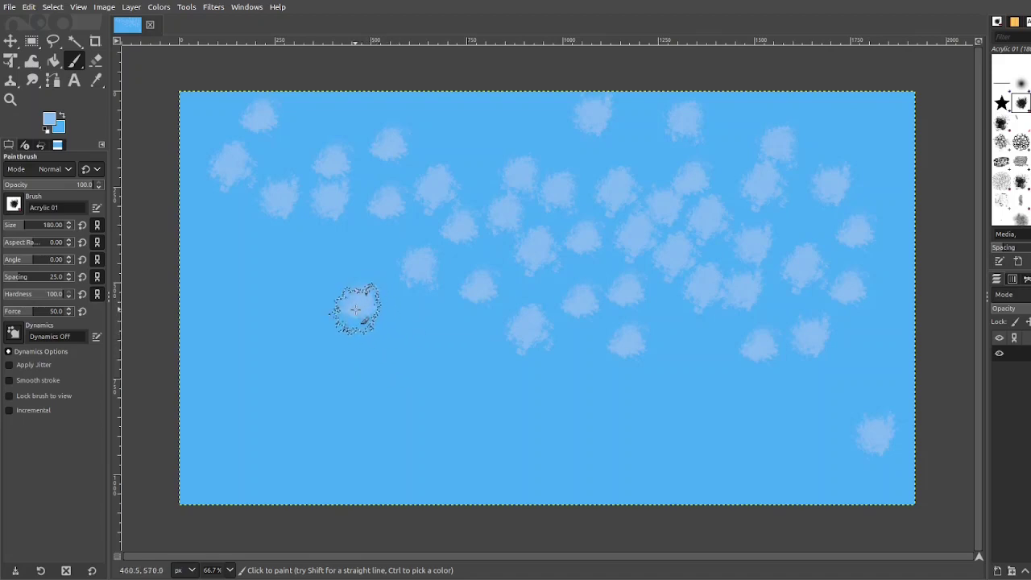
left_click(348, 238)
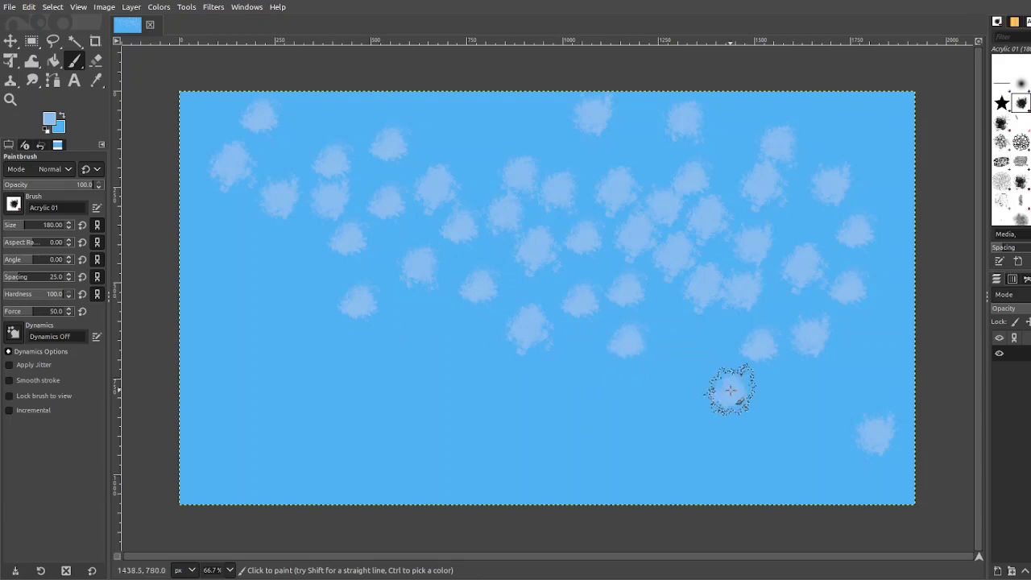
left_click(731, 391)
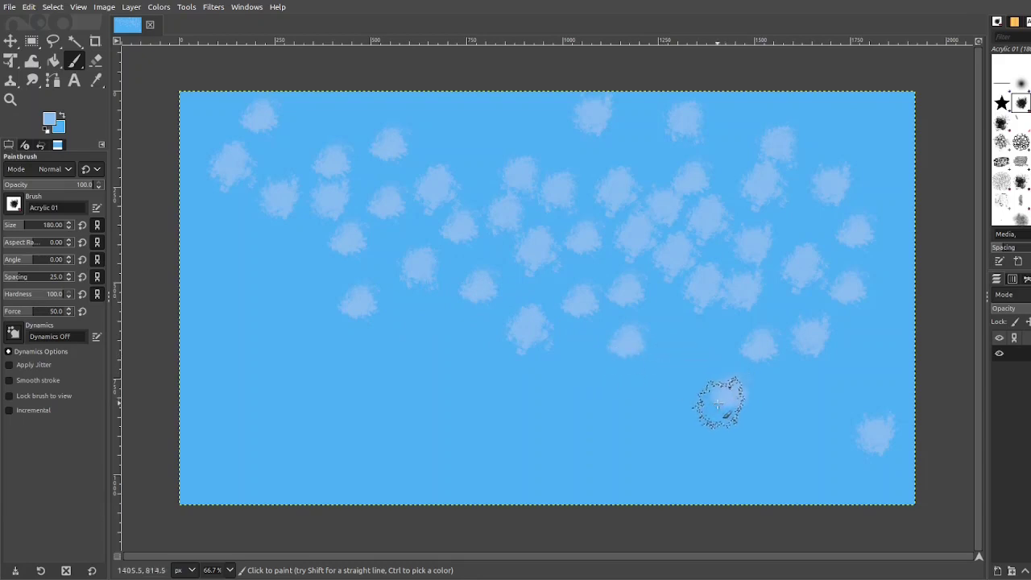
left_click(623, 385)
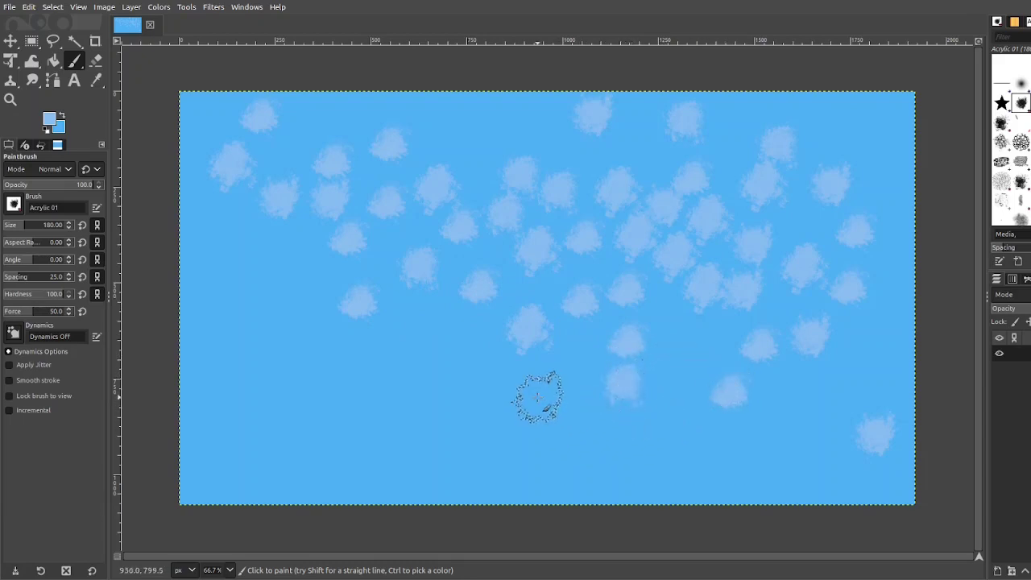
left_click(515, 394)
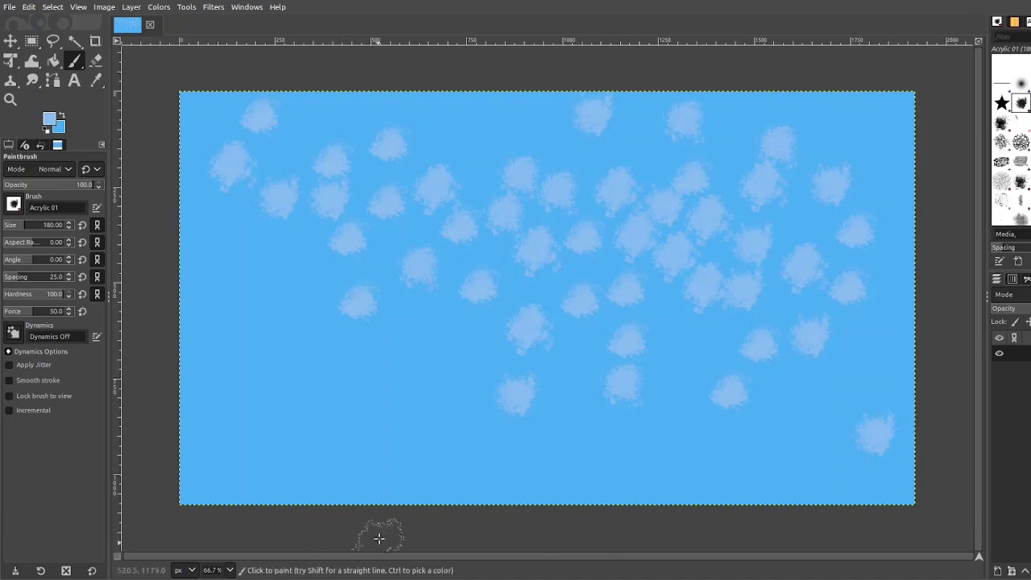
Fill gaps left of centre with light-blue dabs, adding one near the canvas's middle and one toward the upper edge
left_click(571, 276)
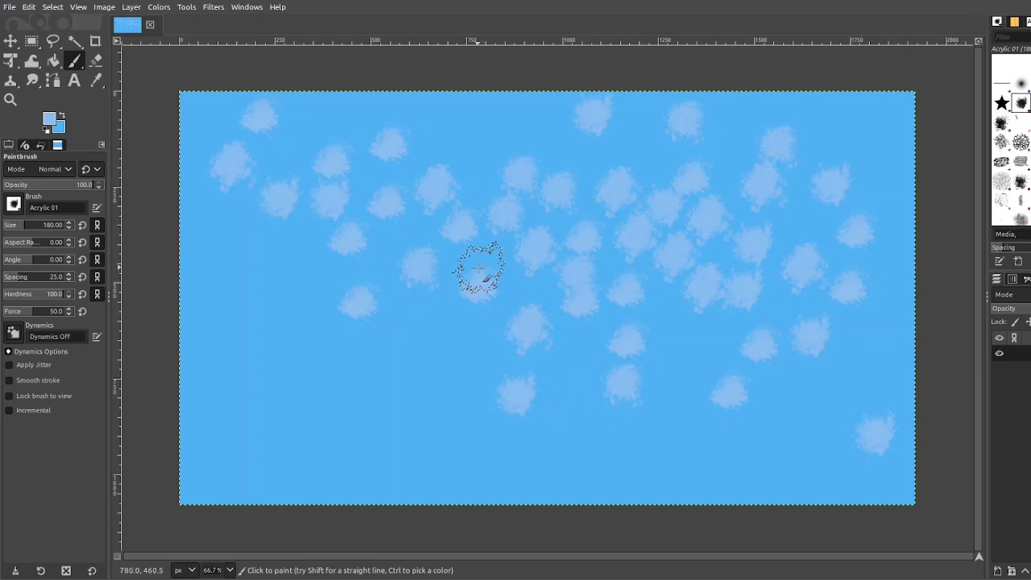
left_click(299, 273)
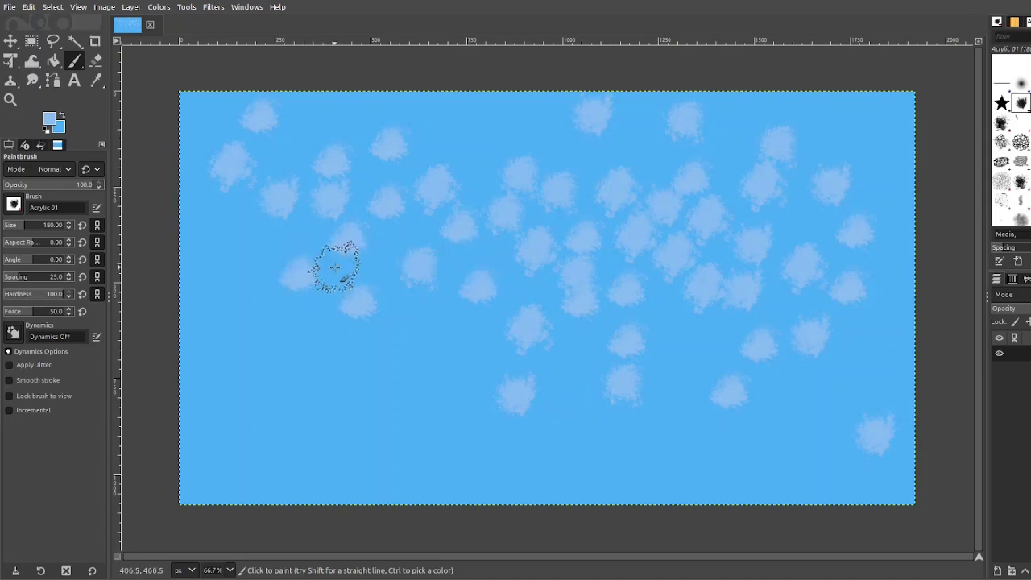
left_click(335, 268)
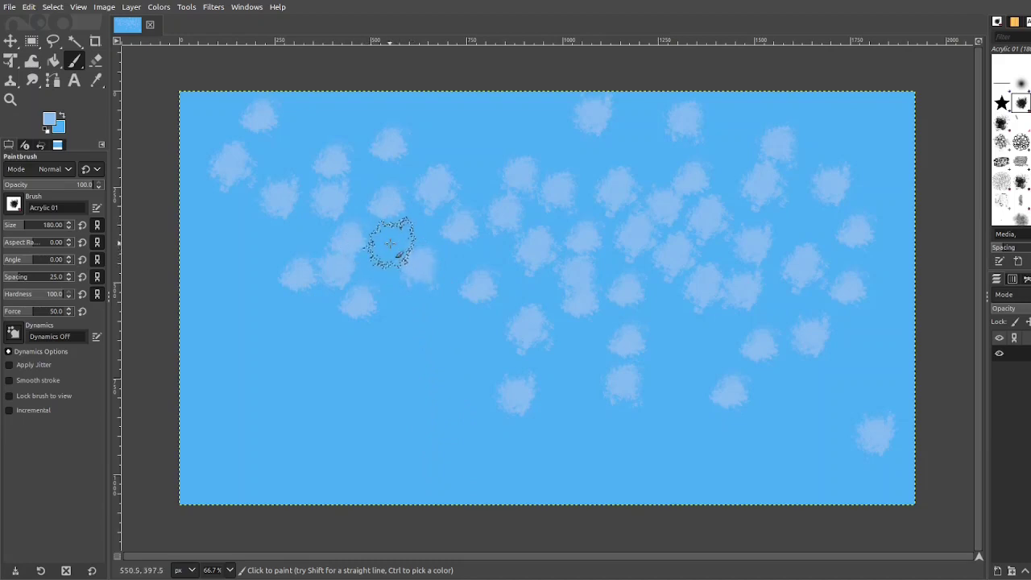
left_click(397, 244)
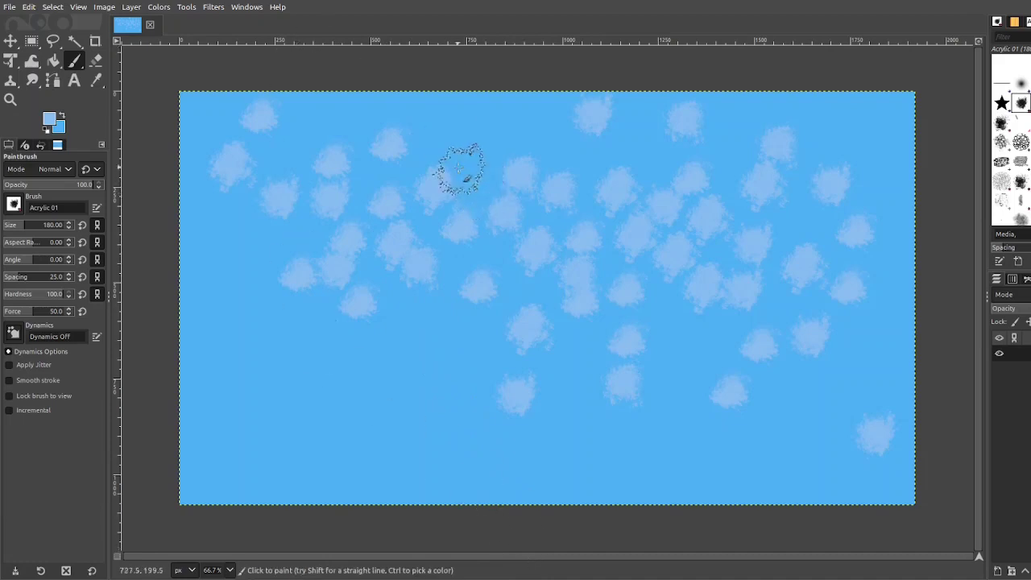
left_click(468, 141)
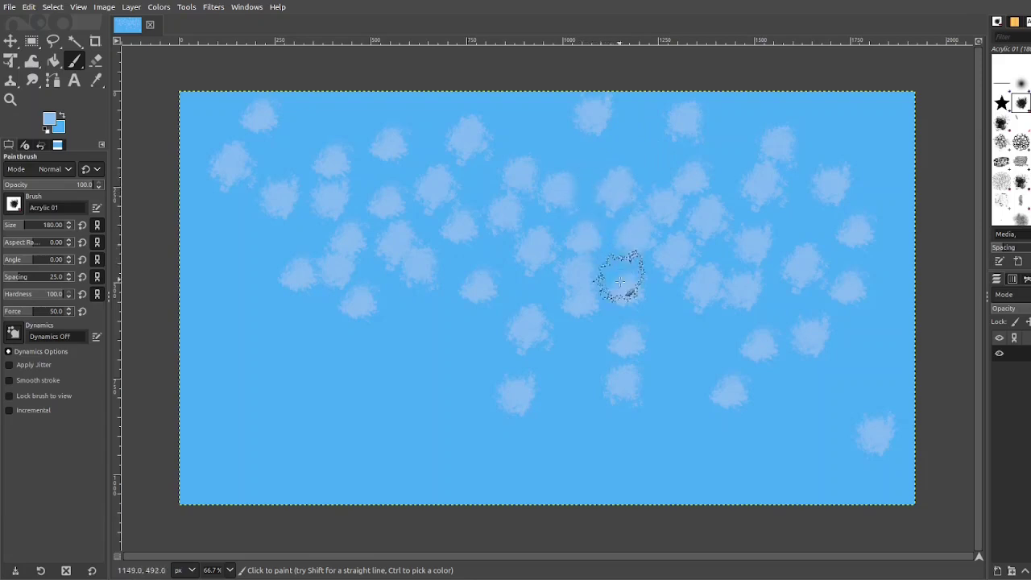
Place more light-blue dabs between and just below the existing ones across the middle band of the canvas
left_click(578, 352)
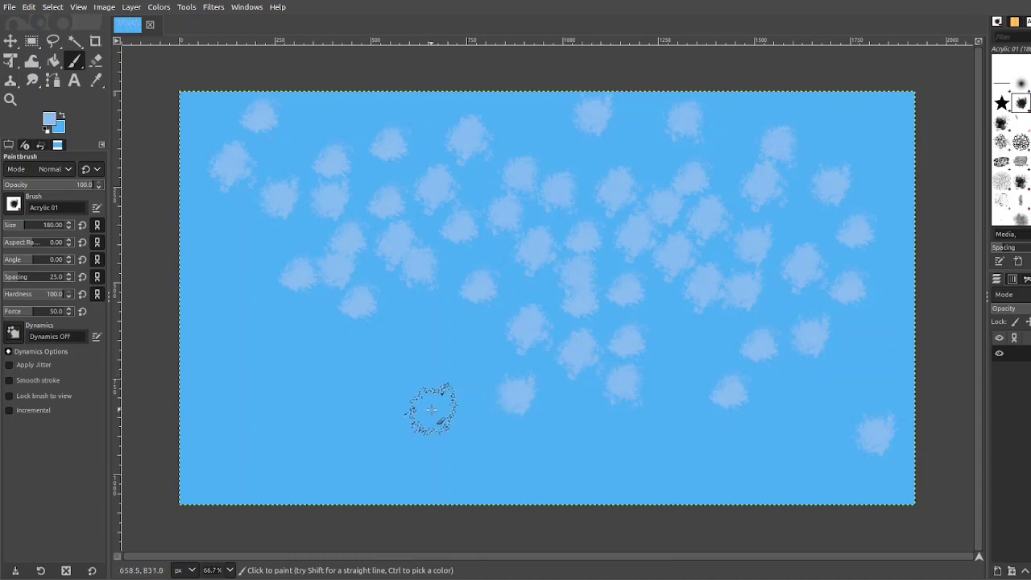
left_click(415, 378)
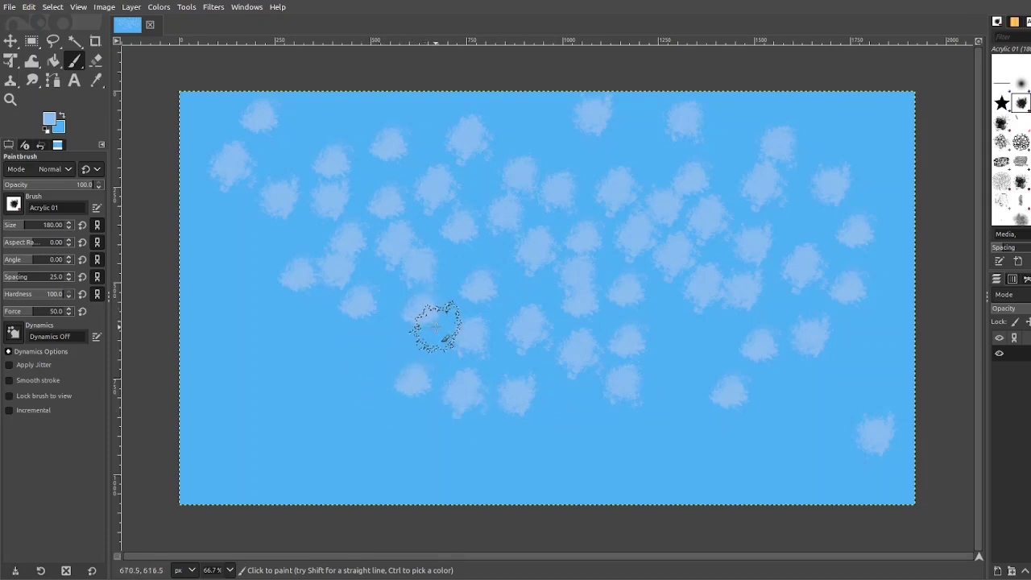
left_click(475, 259)
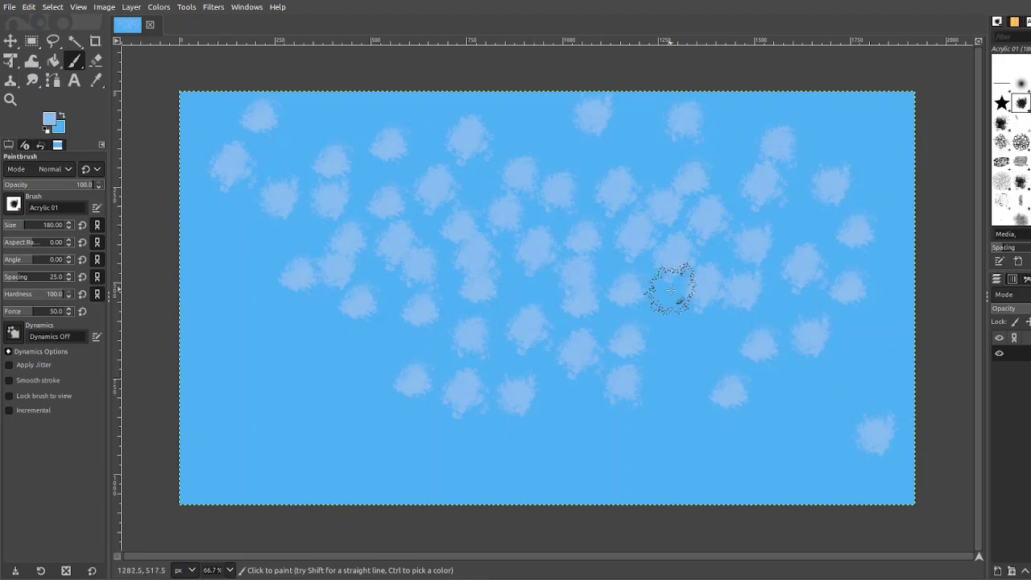
left_click(688, 346)
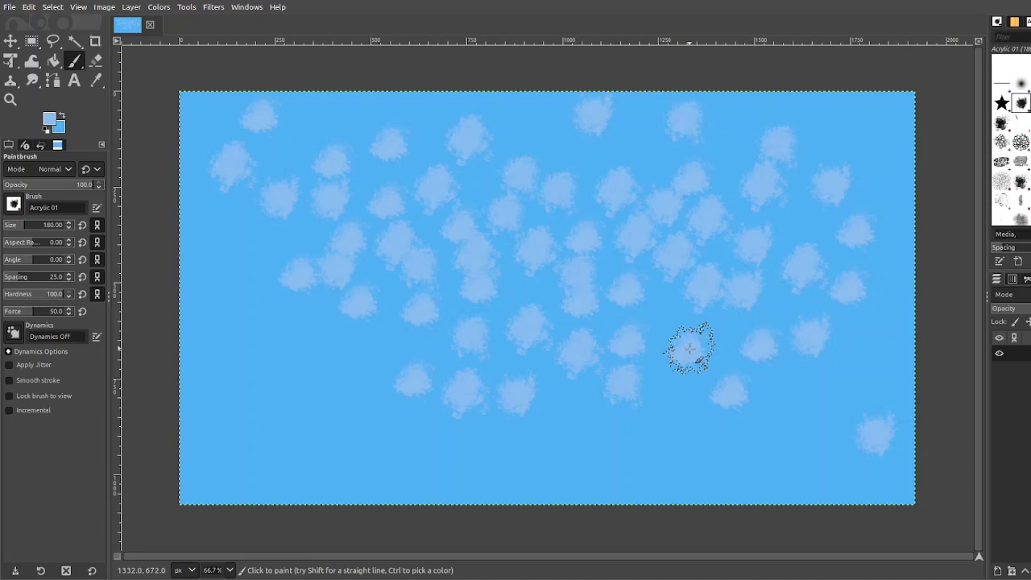
left_click(668, 303)
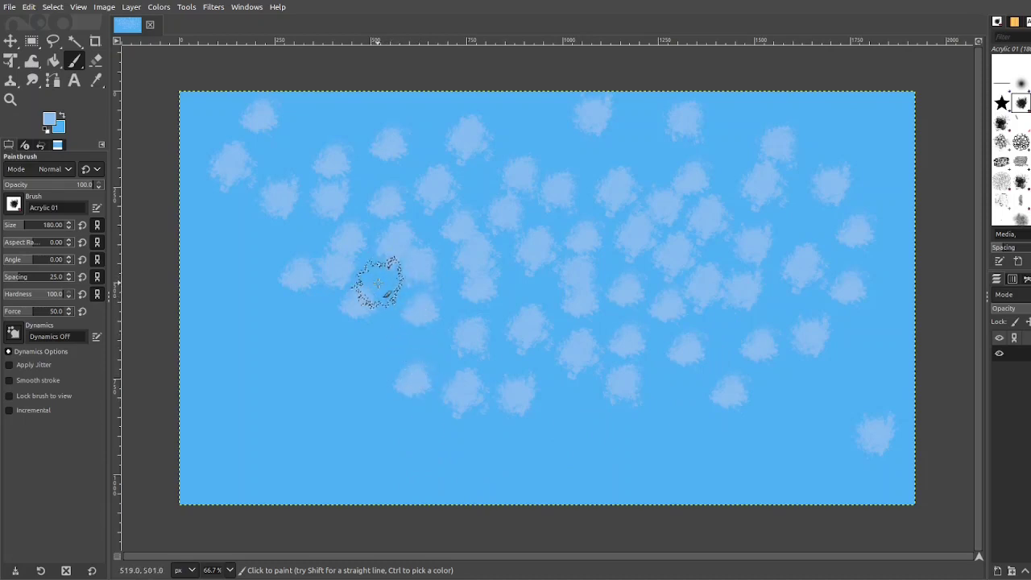
left_click(377, 282)
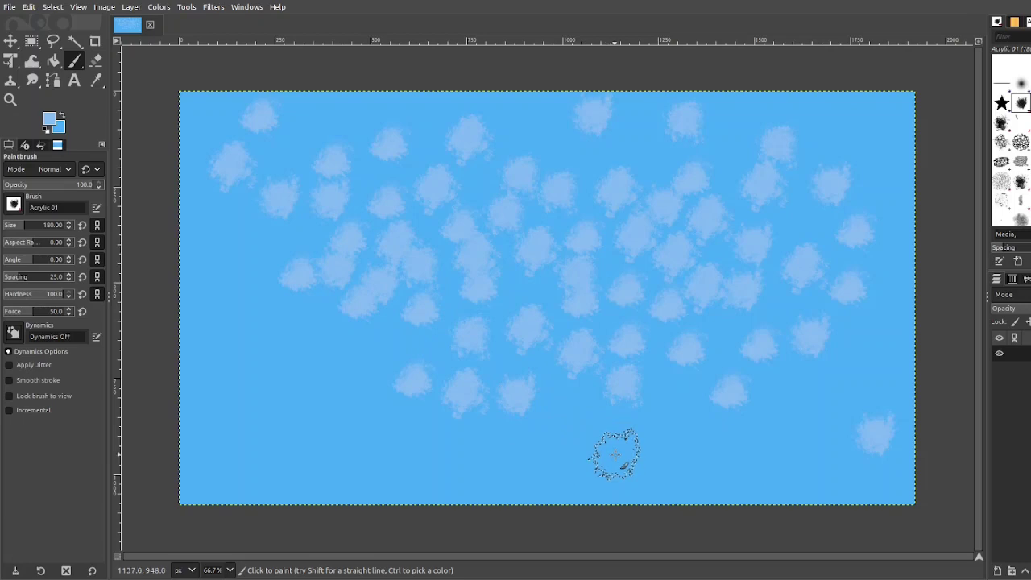
Scatter a loose row of light-blue dabs along the canvas's lower edge, filling the gaps above it near the centre
left_click(690, 444)
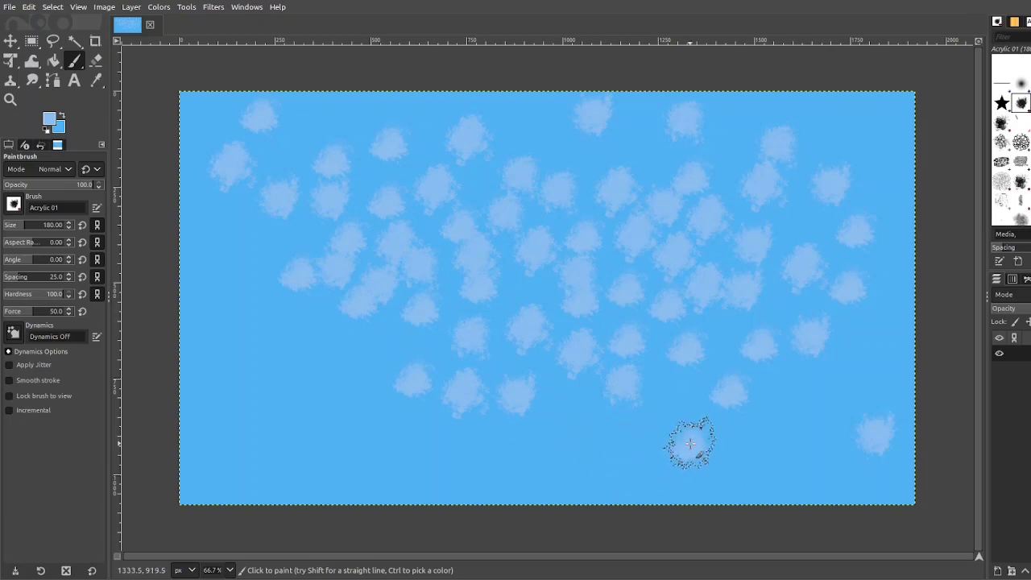
left_click(553, 446)
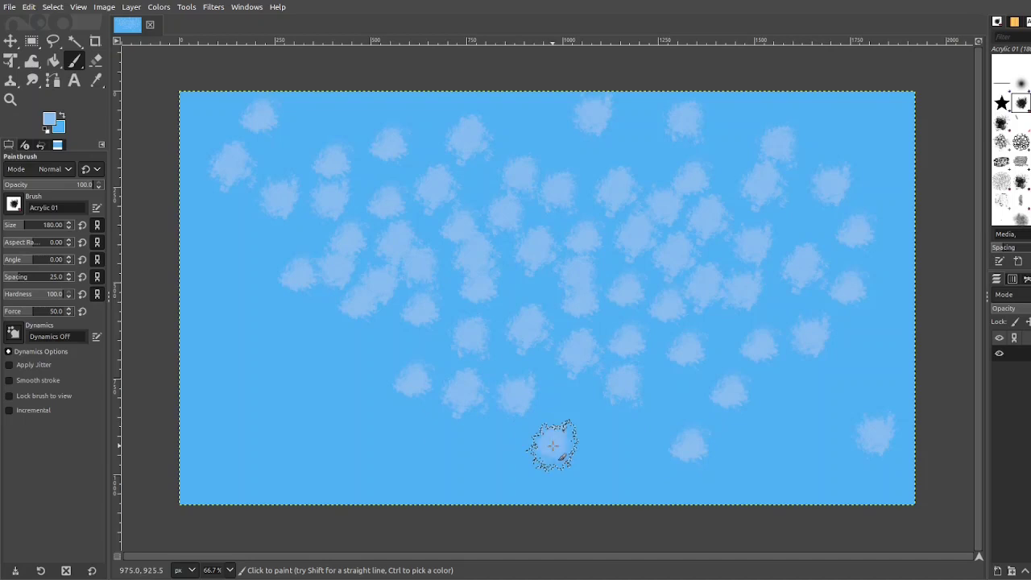
left_click(487, 453)
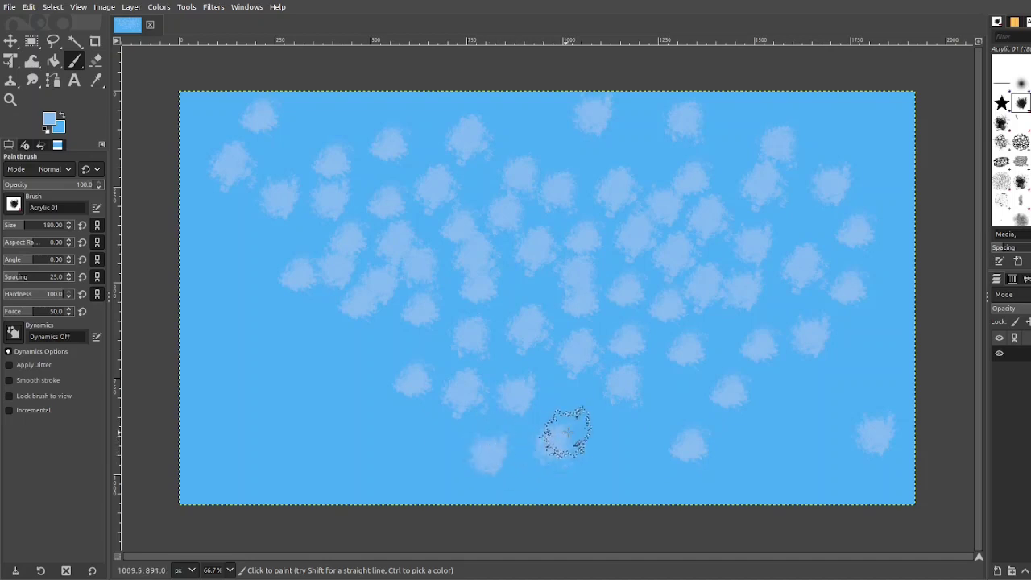
left_click(660, 416)
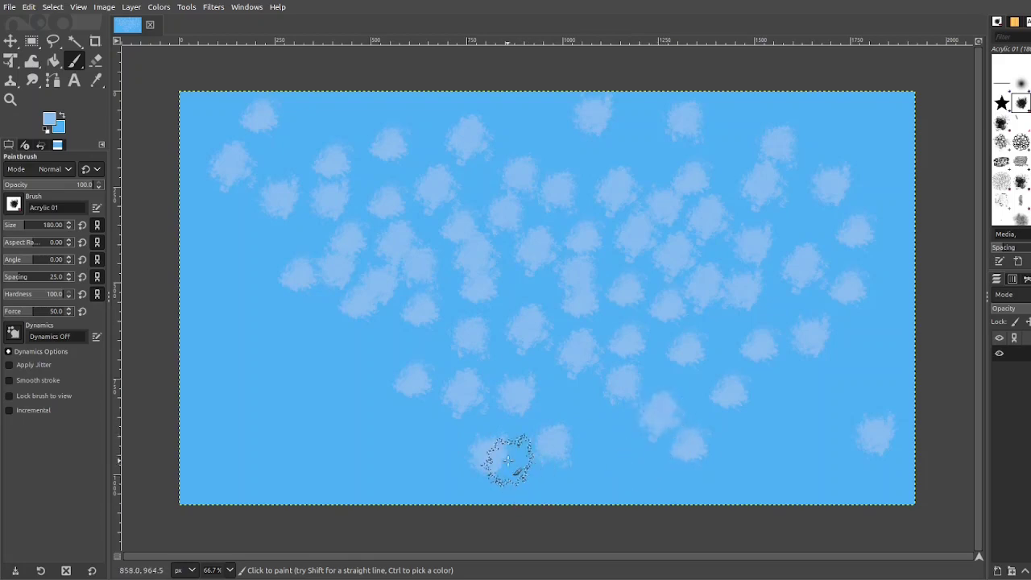
left_click(389, 443)
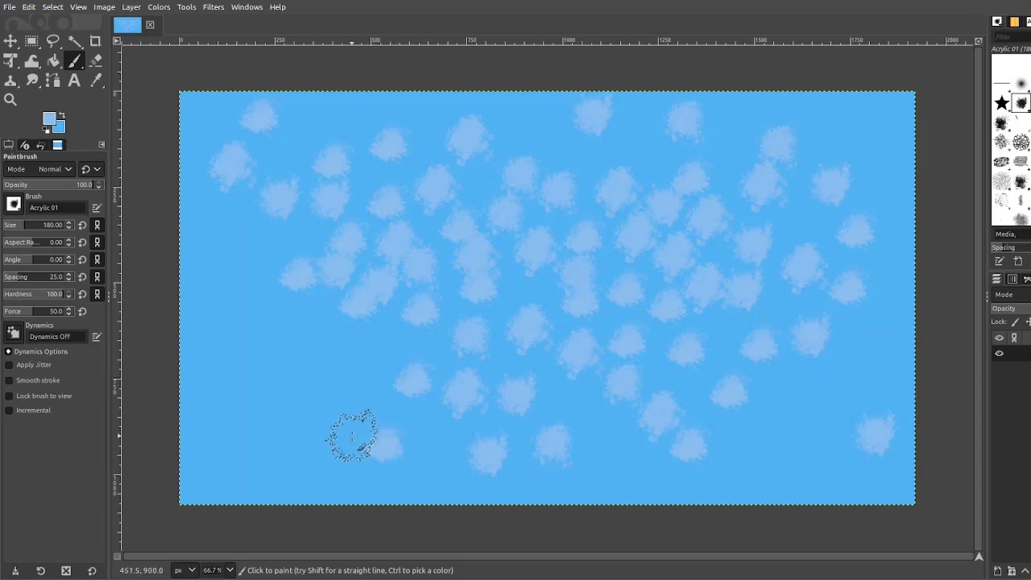
left_click(443, 436)
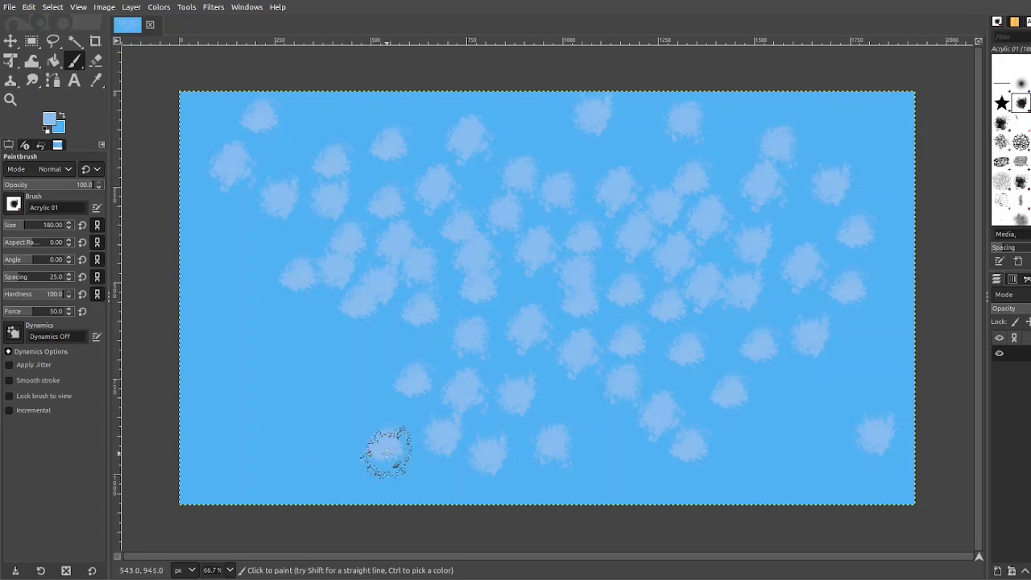
left_click(596, 422)
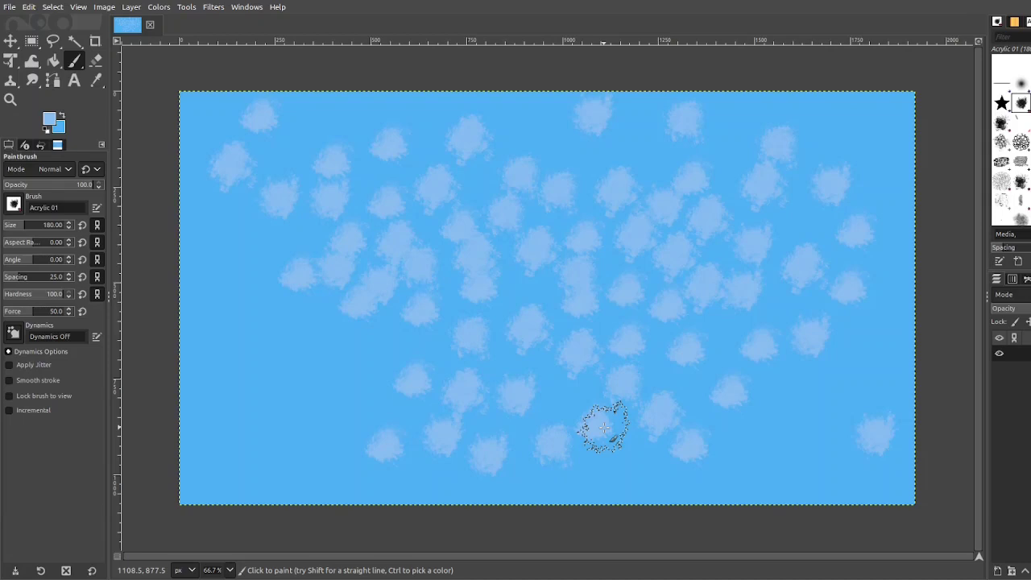
left_click(604, 427)
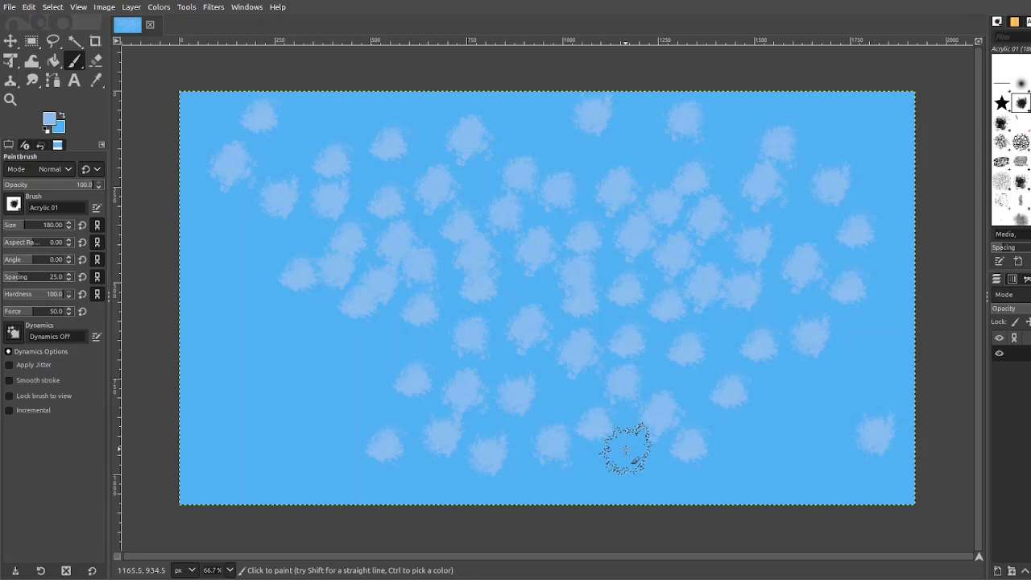
left_click(571, 395)
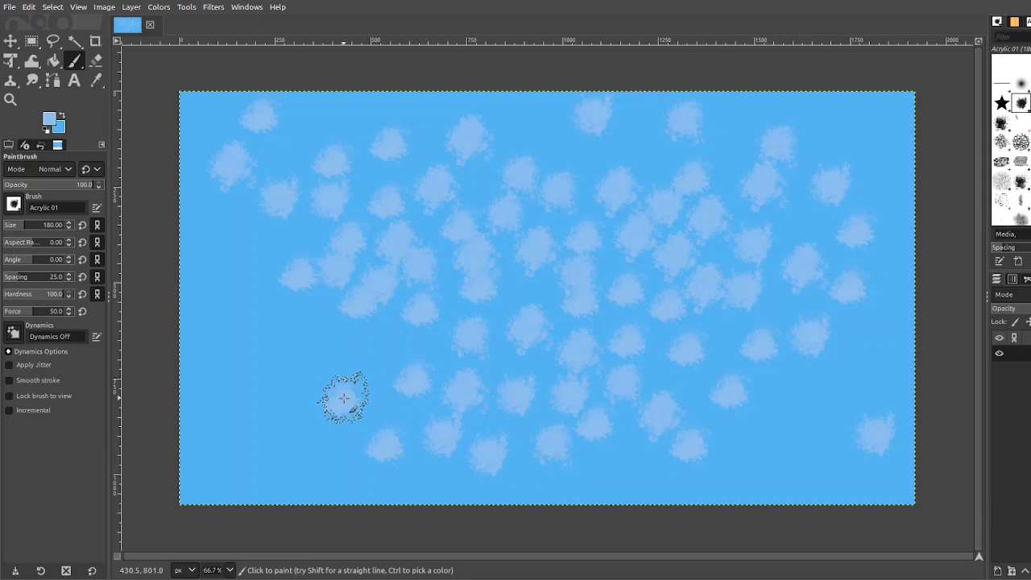
Cover the empty lower-left area of the canvas with light-blue dabs and add one near the lower right edge
left_click(344, 397)
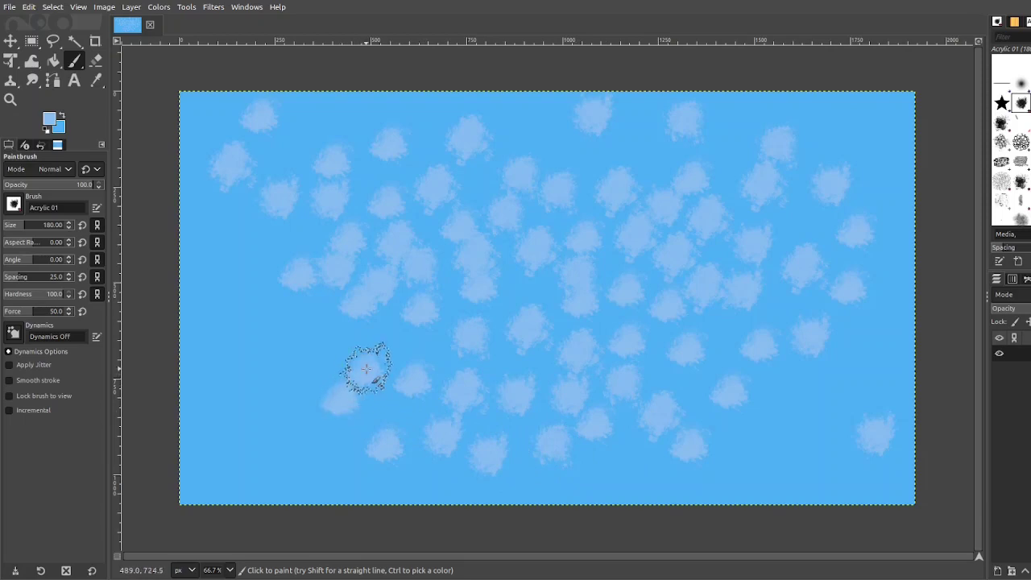
left_click(366, 368)
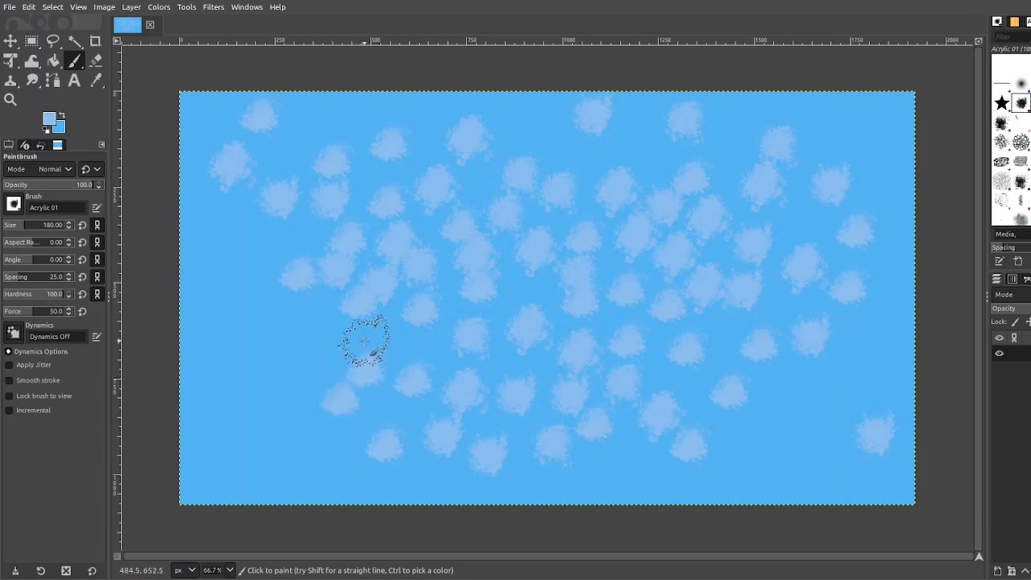
left_click(387, 342)
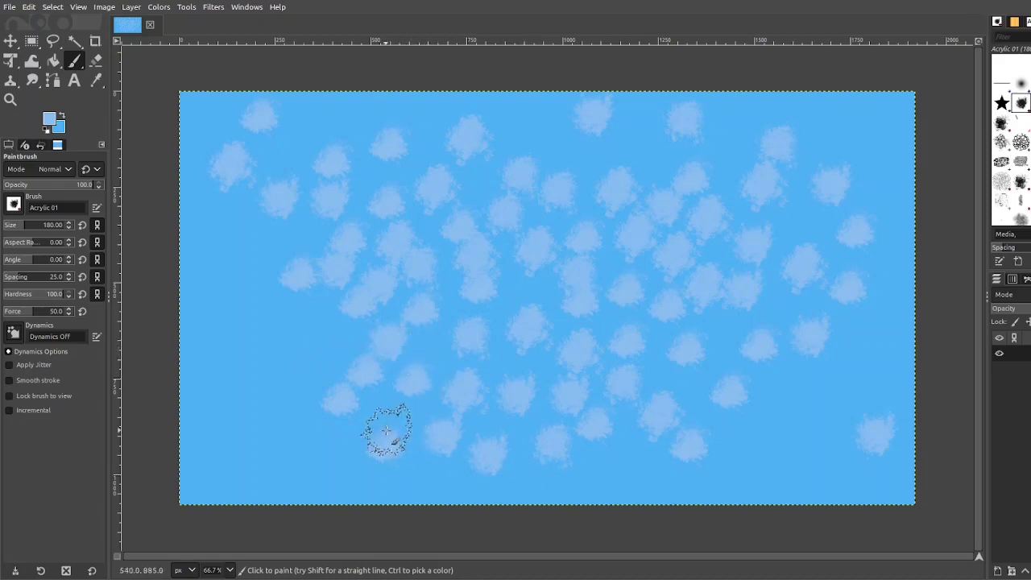
left_click(312, 414)
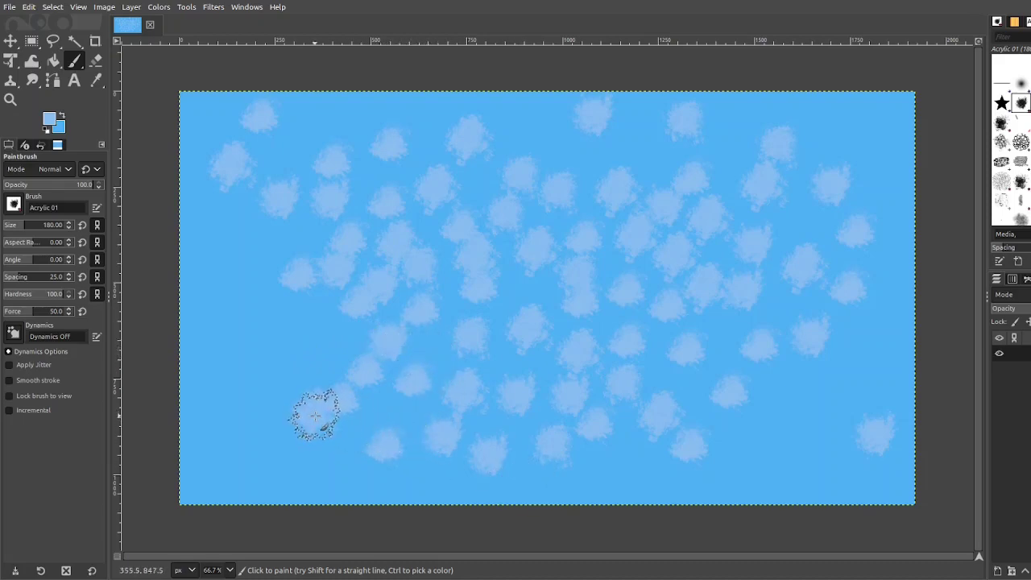
left_click(291, 370)
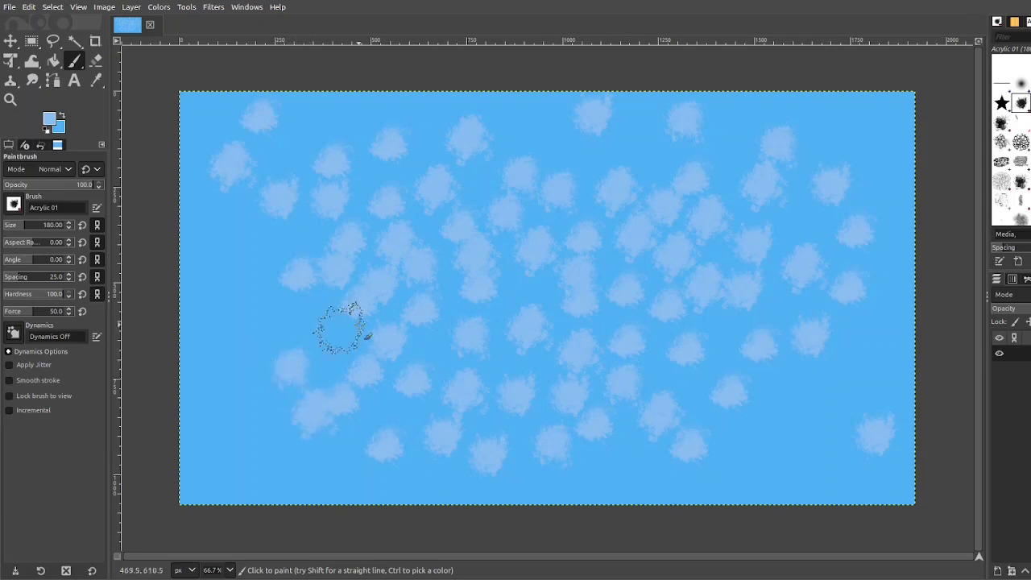
left_click(325, 330)
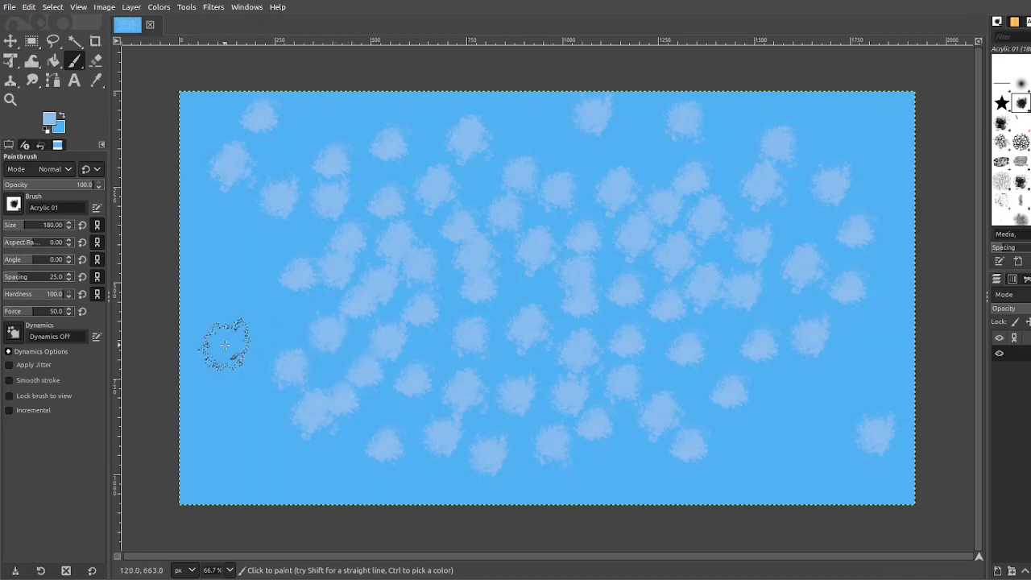
left_click(245, 316)
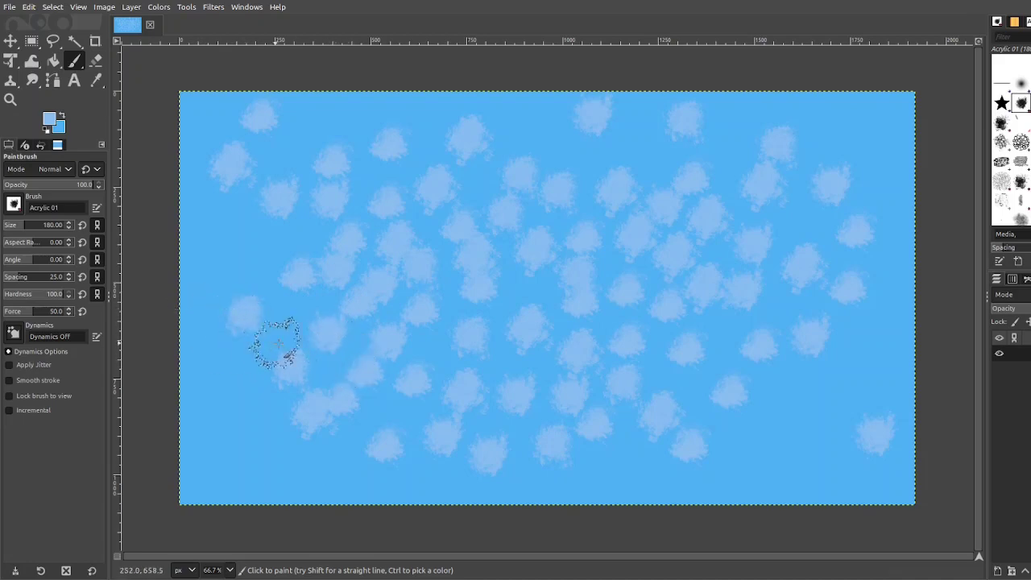
left_click(284, 328)
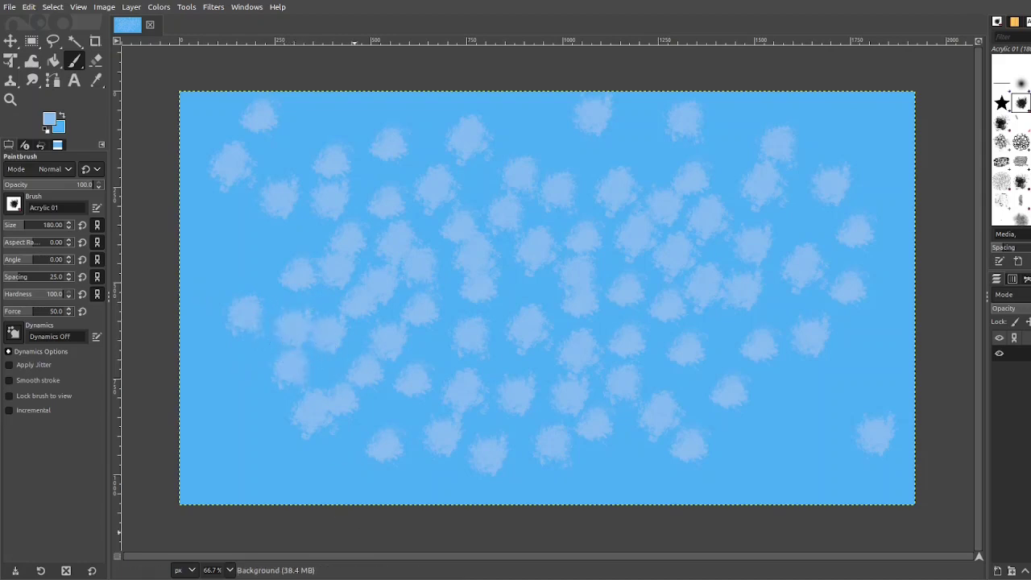
left_click(856, 340)
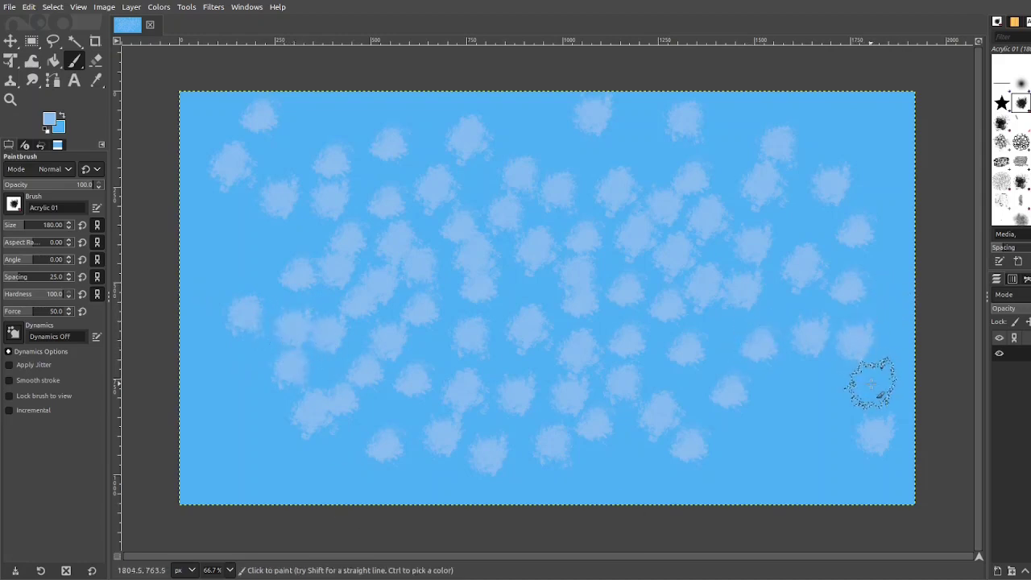
Fill gaps in the canvas's lower-right area with light-blue dabs and add one near the upper-right corner
left_click(828, 418)
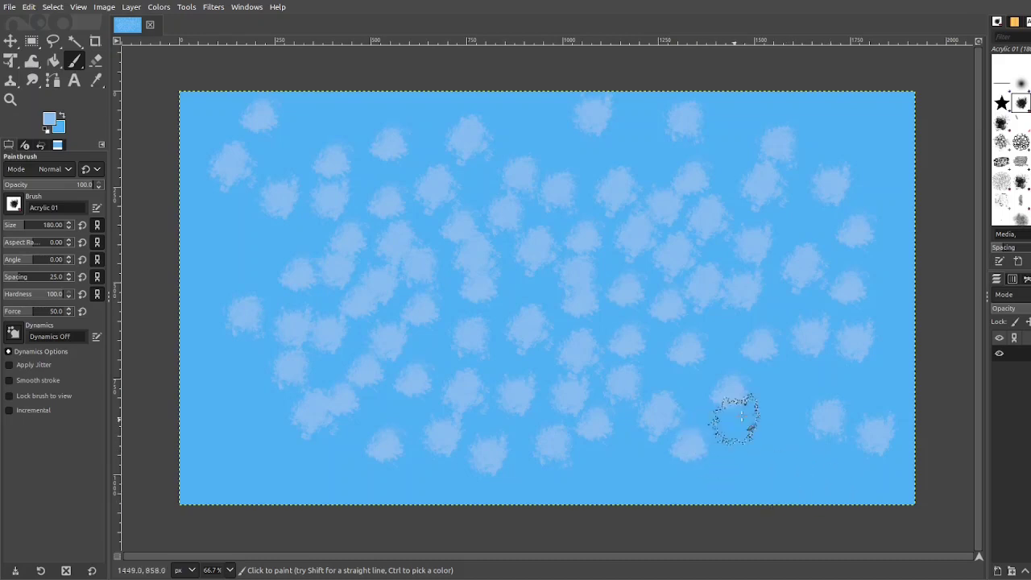
left_click(773, 409)
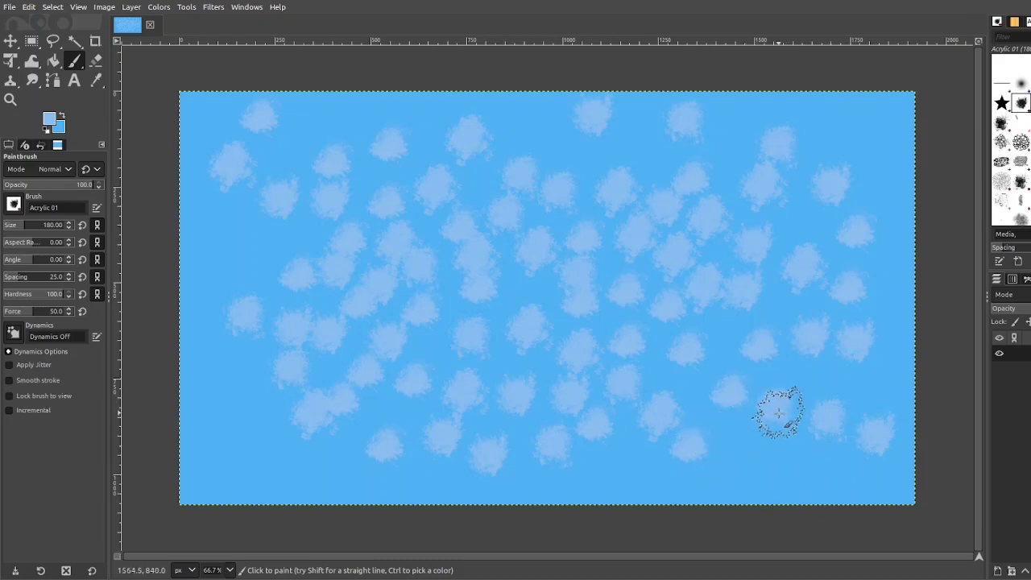
left_click(854, 129)
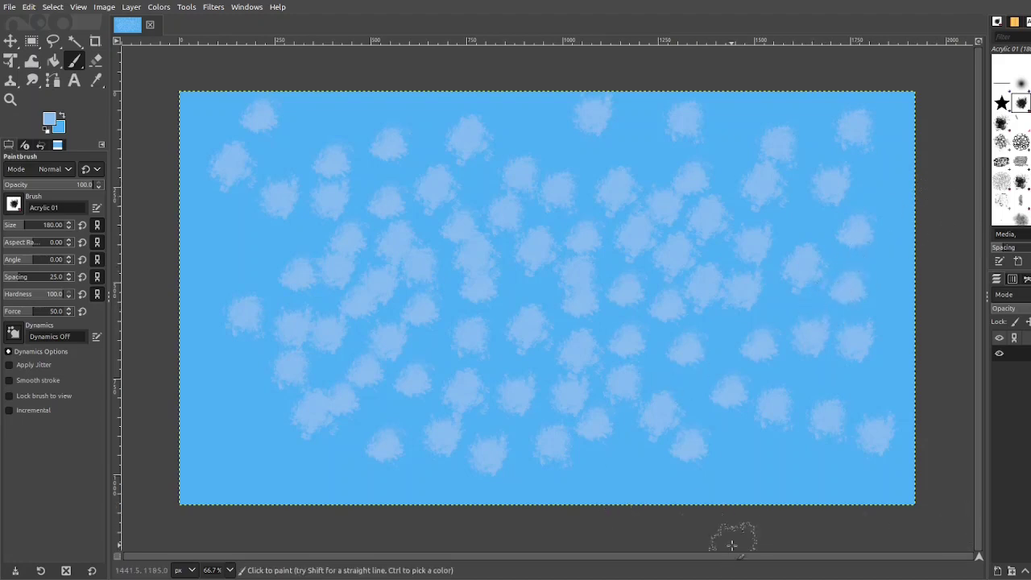
left_click(768, 460)
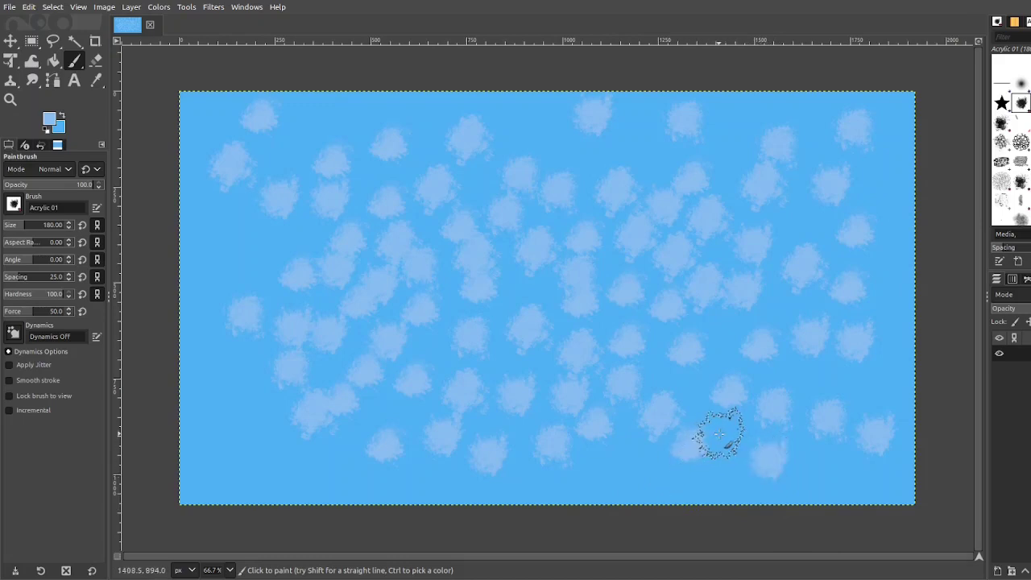
left_click(724, 426)
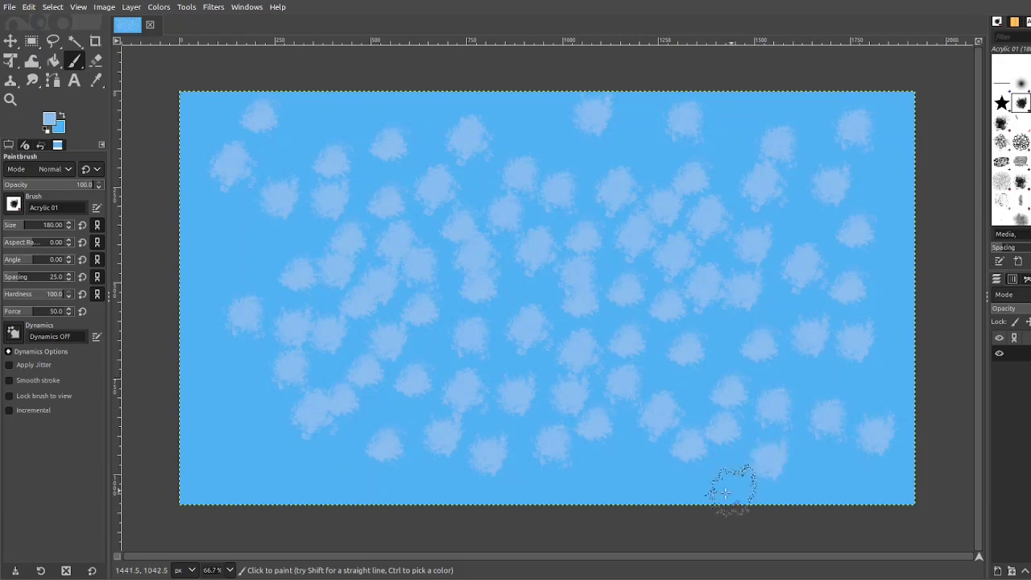
Add light-blue dabs to the empty spots in the canvas's lower-left area and one near the lower right edge
left_click(341, 448)
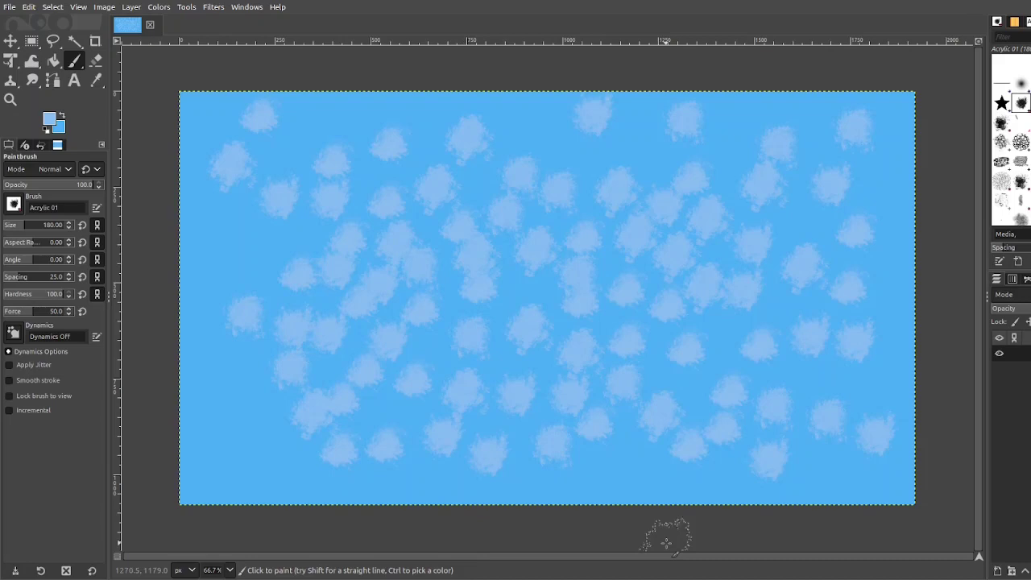
left_click(857, 386)
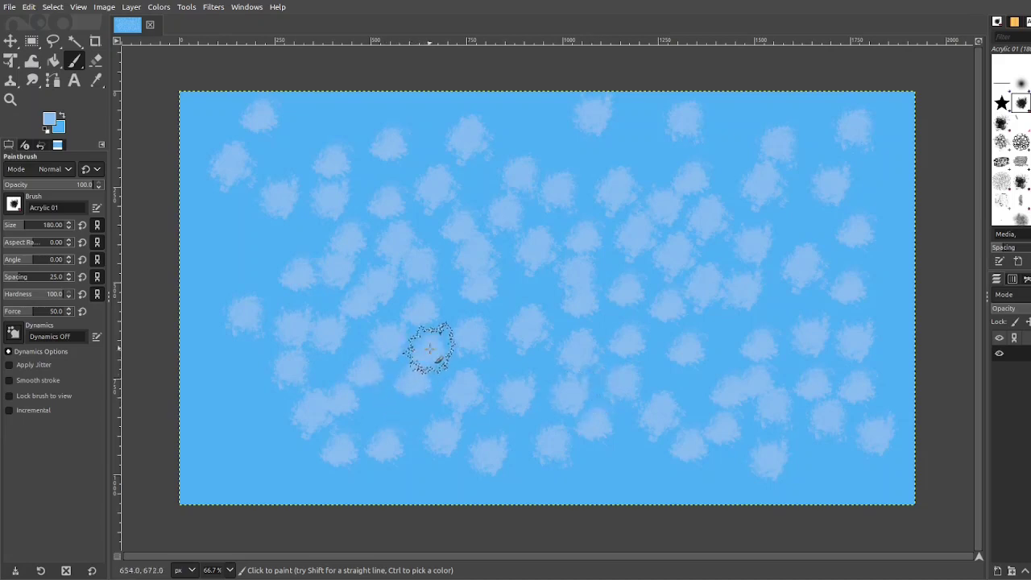
left_click(245, 404)
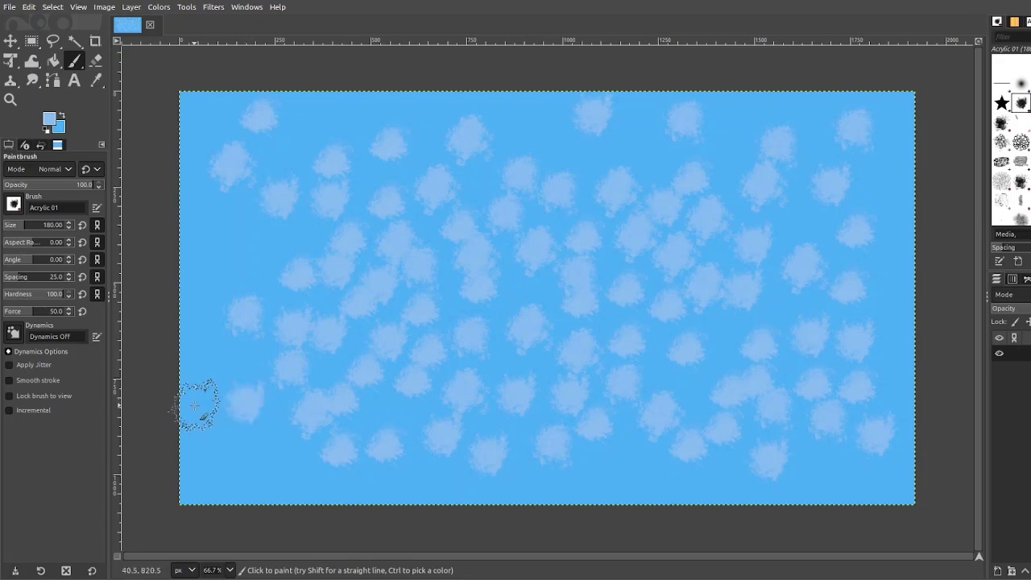
left_click(215, 364)
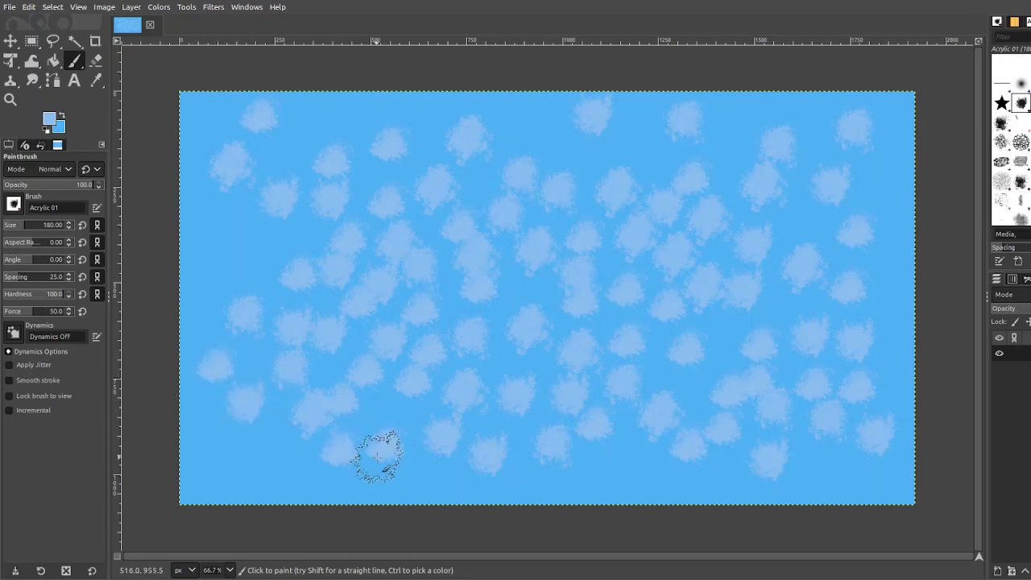
left_click(378, 418)
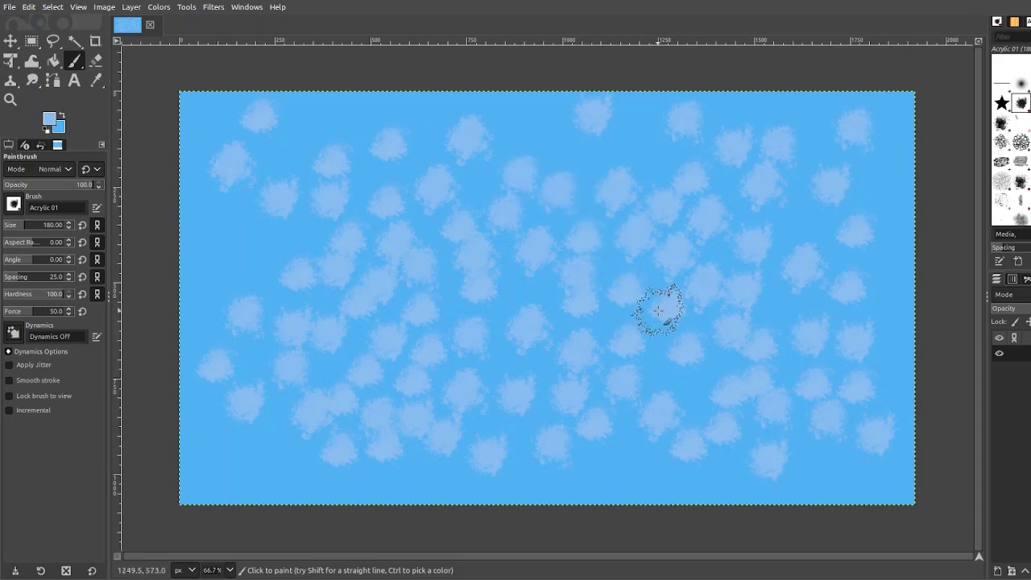
Place light-blue dabs in the gaps along the canvas's upper edge and more around the lower-left corner
left_click(600, 161)
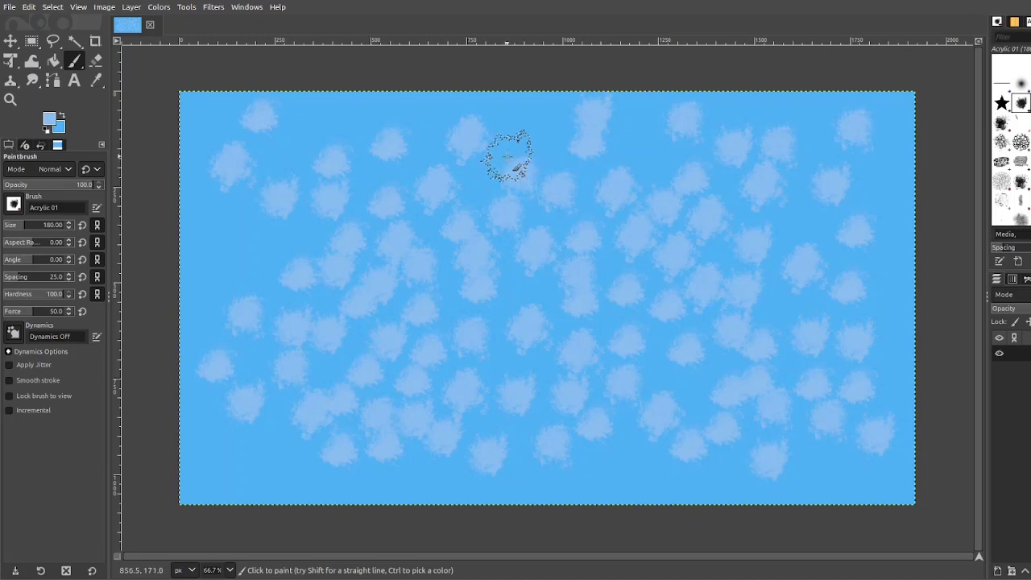
left_click(538, 121)
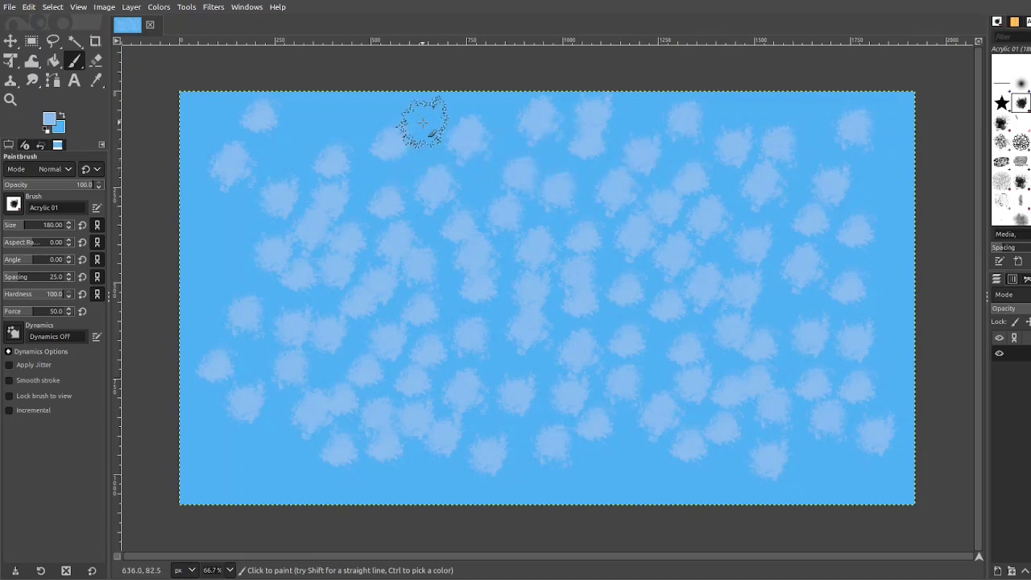
left_click(375, 109)
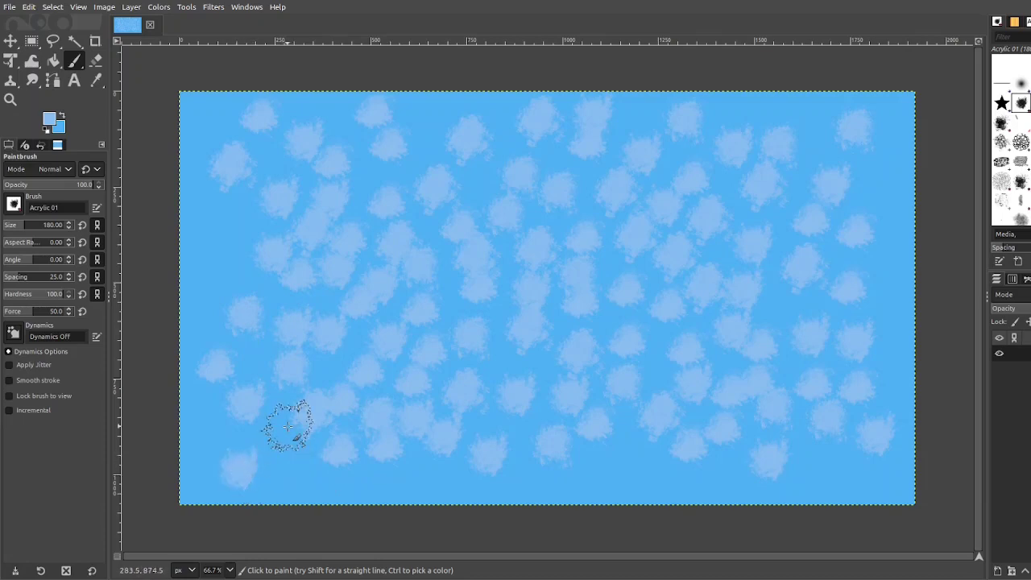
left_click(278, 454)
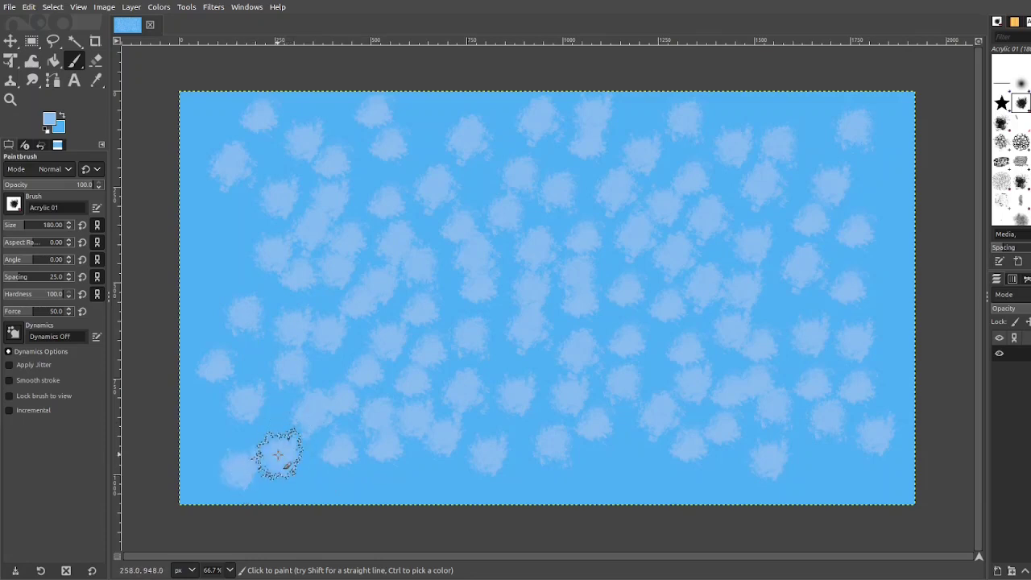
left_click(271, 416)
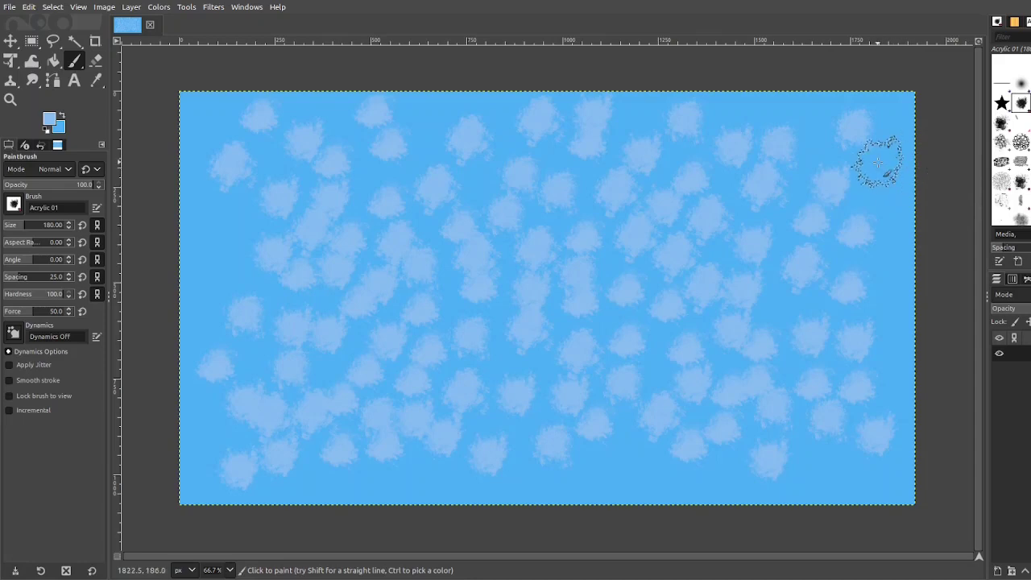
Cluster light-blue dabs below the canvas's upper-right corner and add one near the lower left edge
left_click(890, 135)
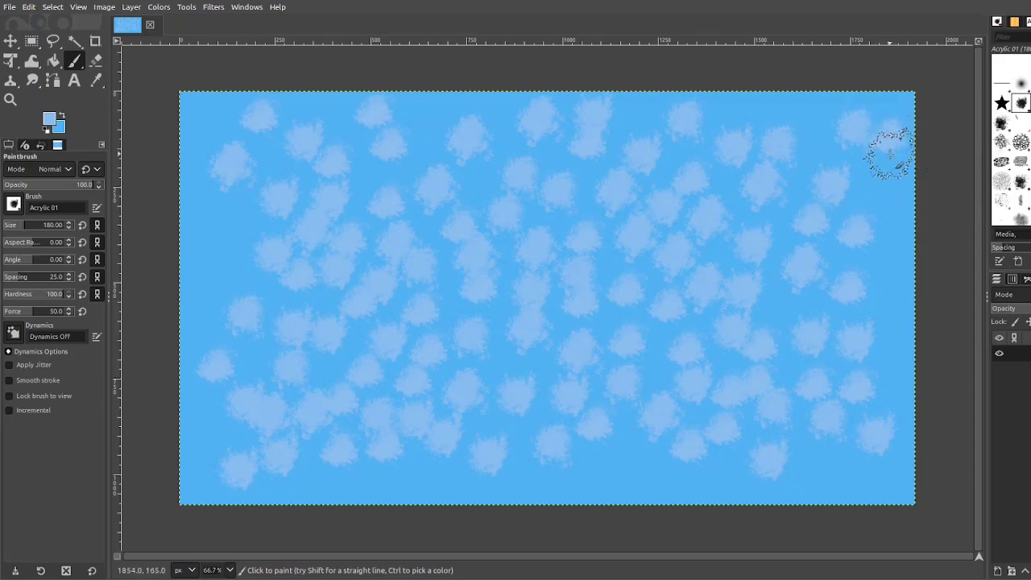
left_click(886, 200)
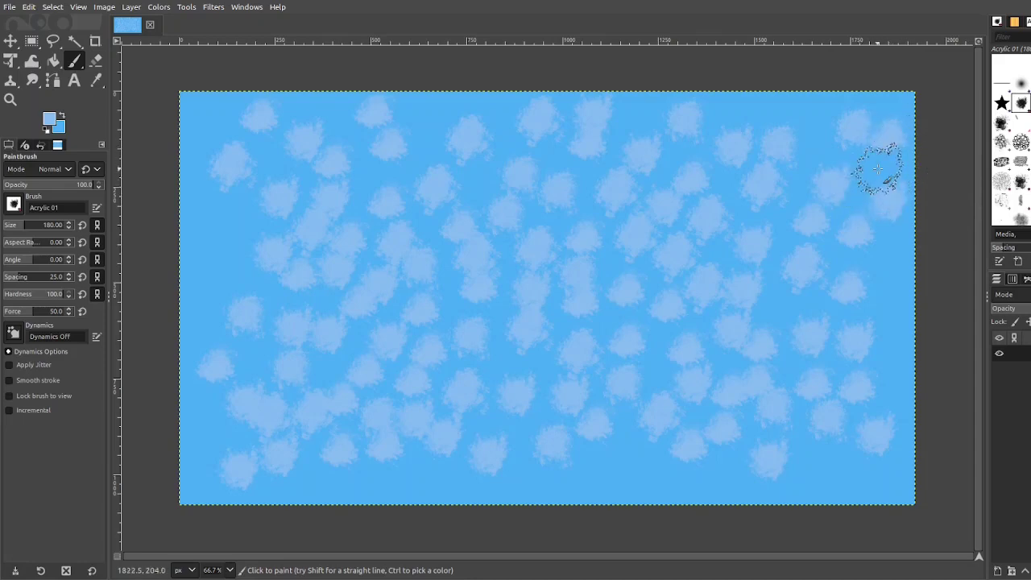
left_click(881, 166)
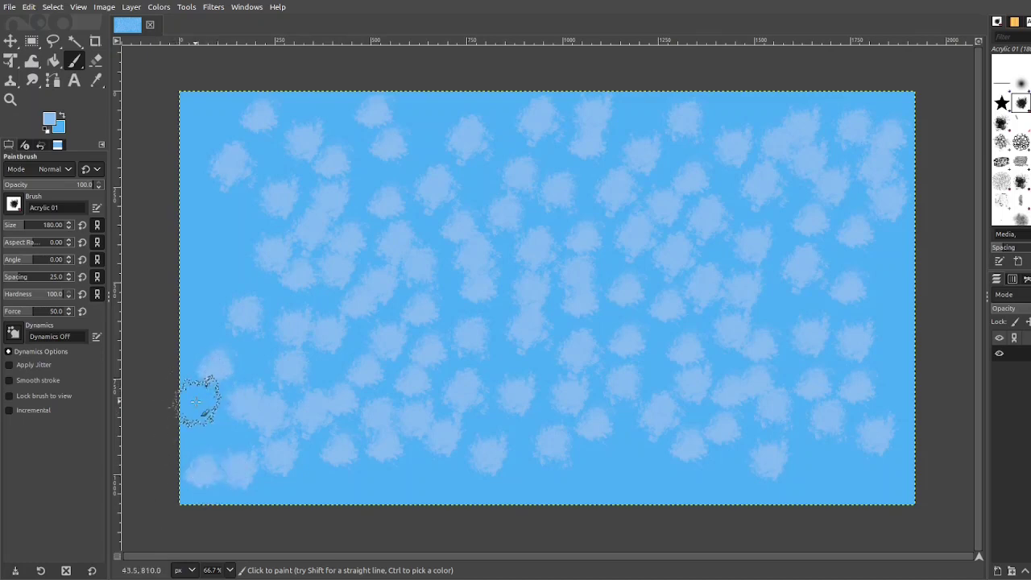
left_click(216, 425)
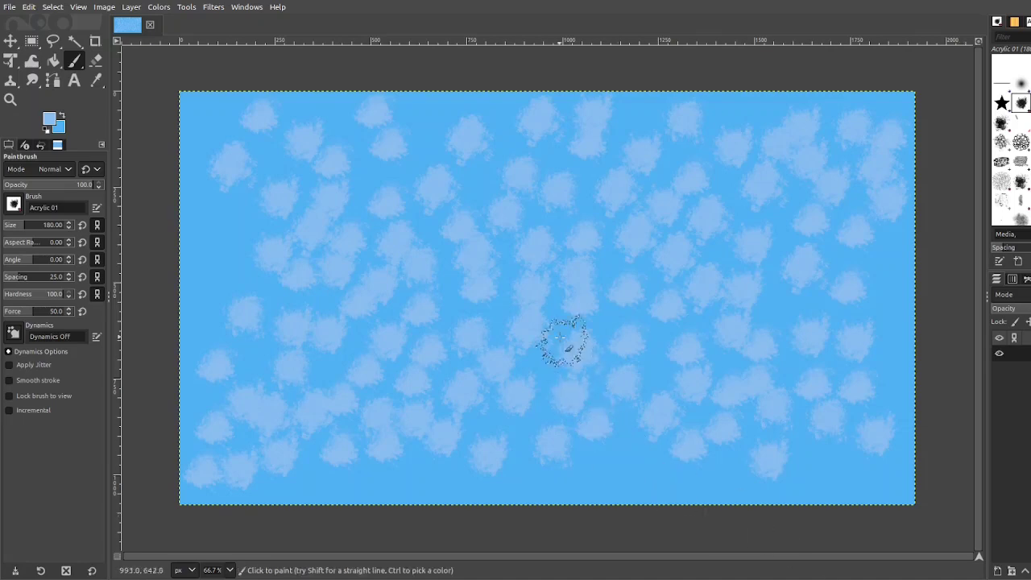
Fill the remaining gaps near all four canvas edges with light-blue dabs, including one in the upper-left corner
left_click(415, 131)
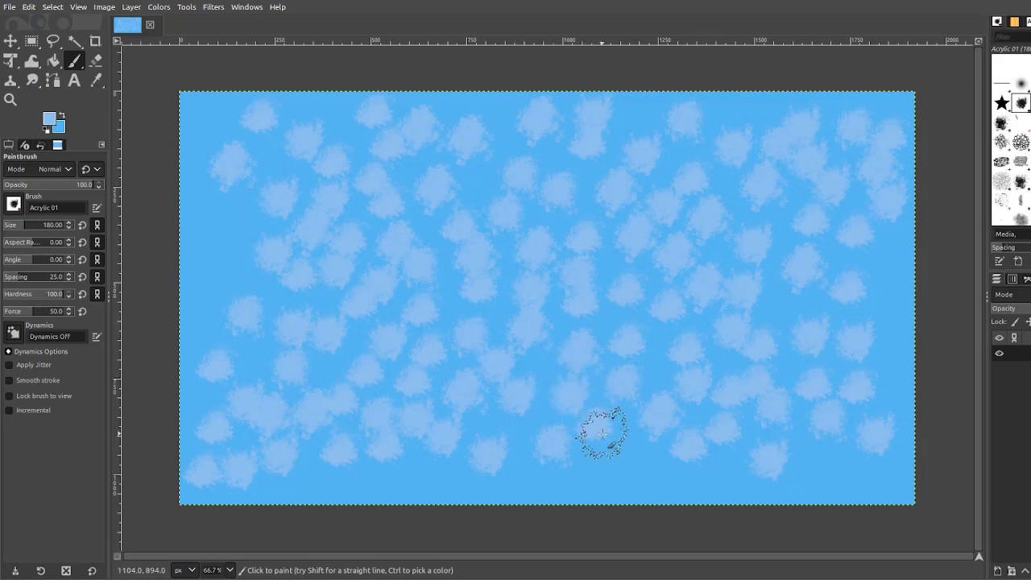
left_click(685, 486)
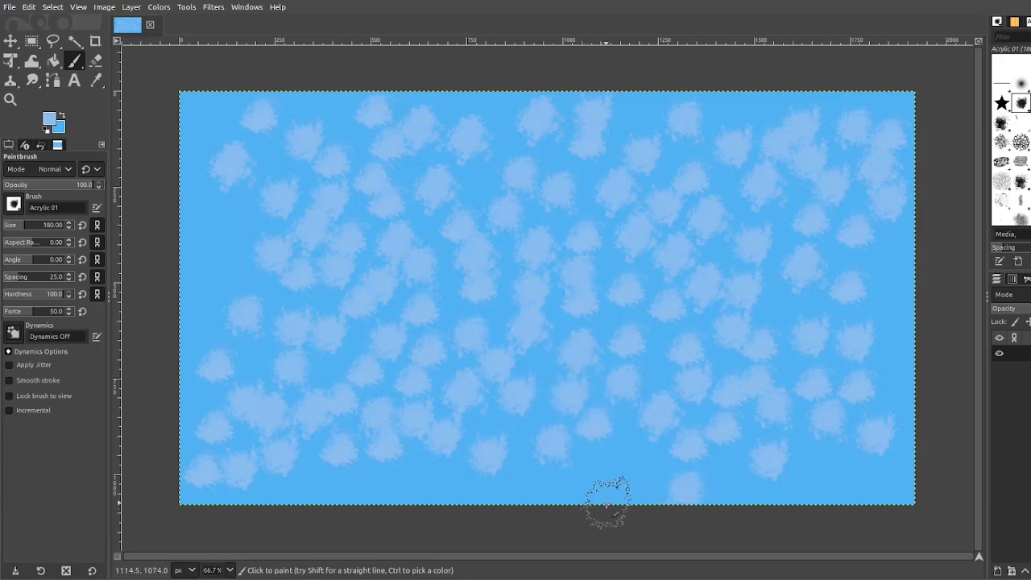
left_click(591, 489)
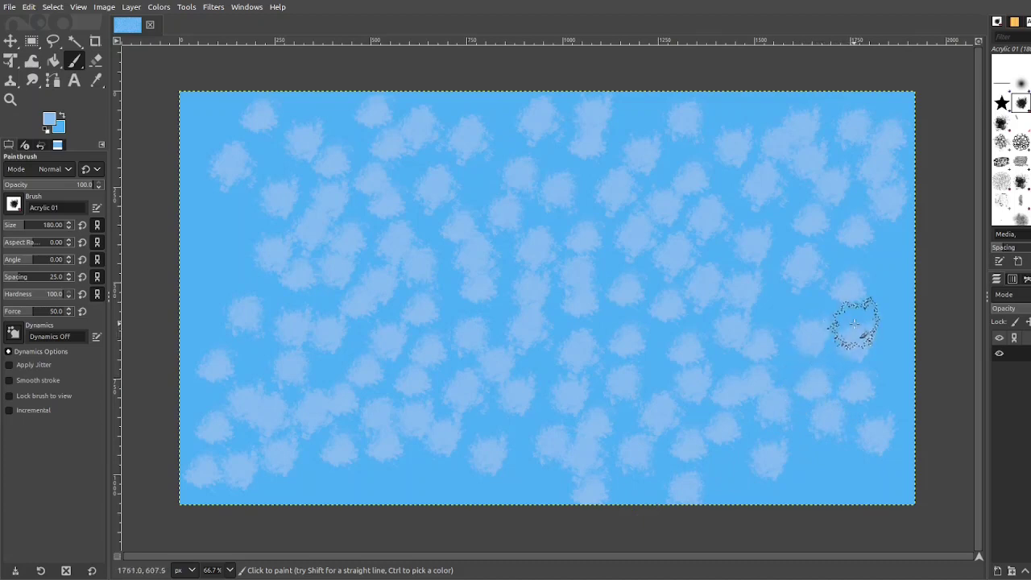
left_click(873, 298)
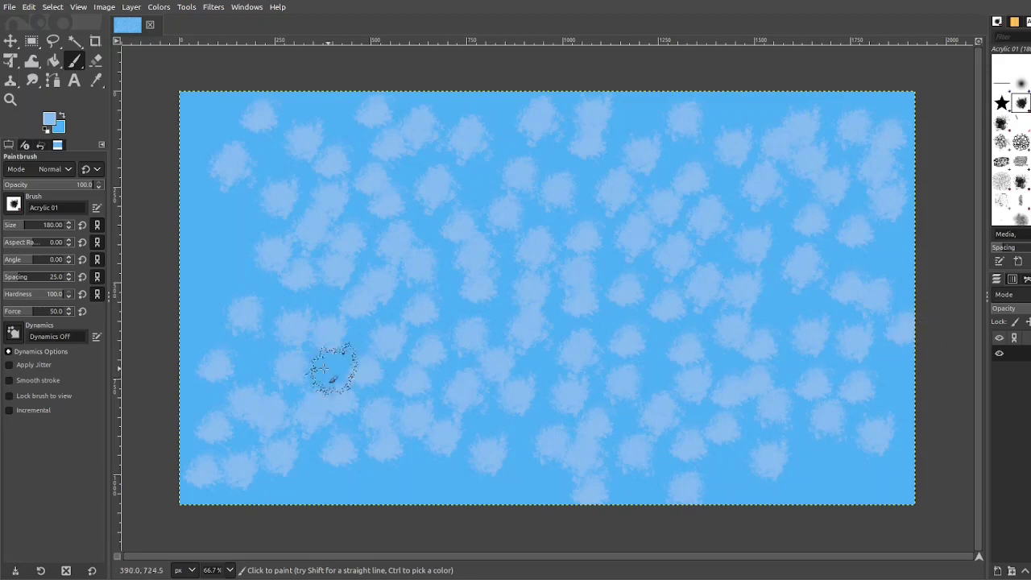
left_click(209, 289)
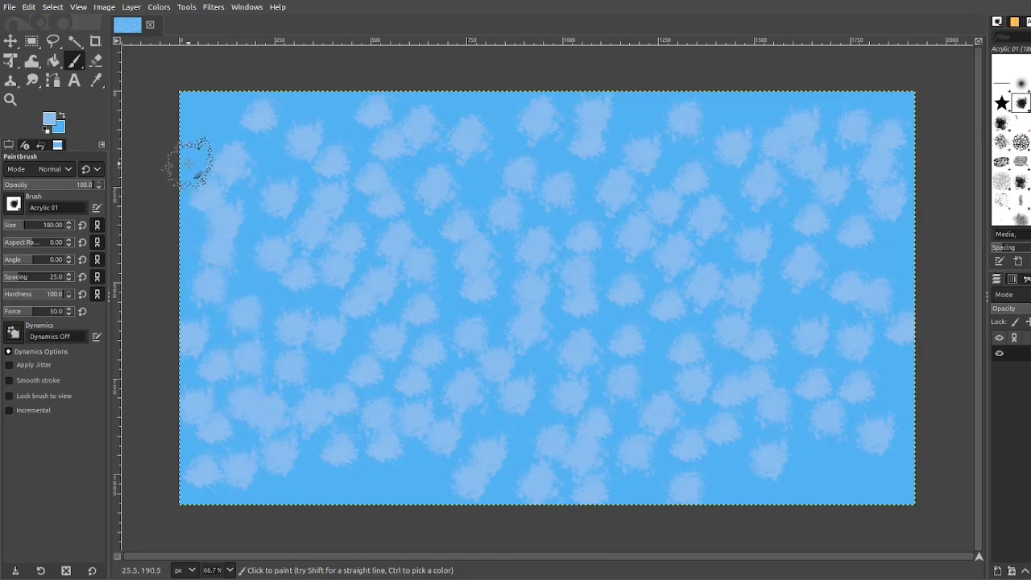
left_click(204, 125)
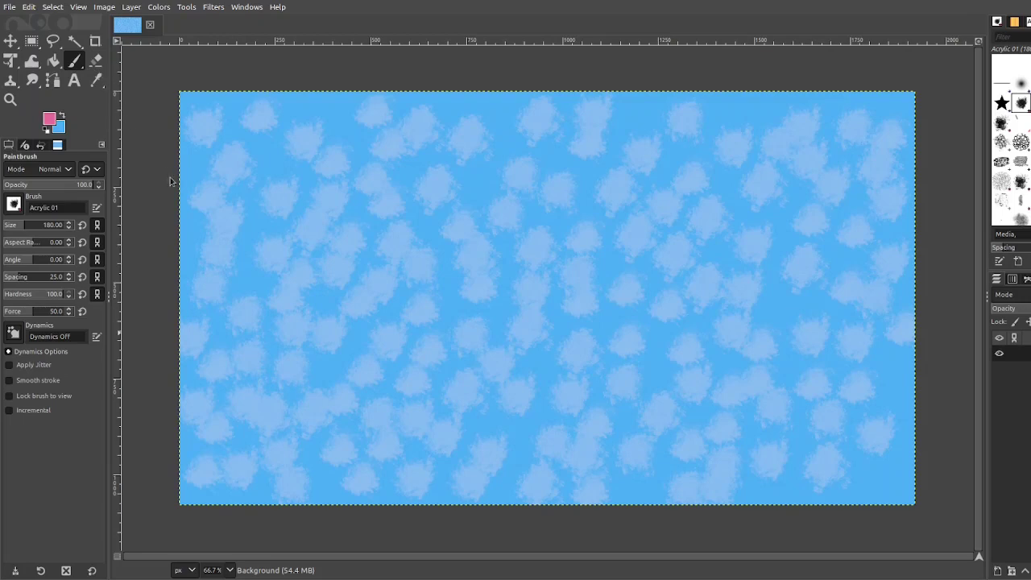
Test a dark pink dab near the canvas's left edge, then undo it
left_click(252, 273)
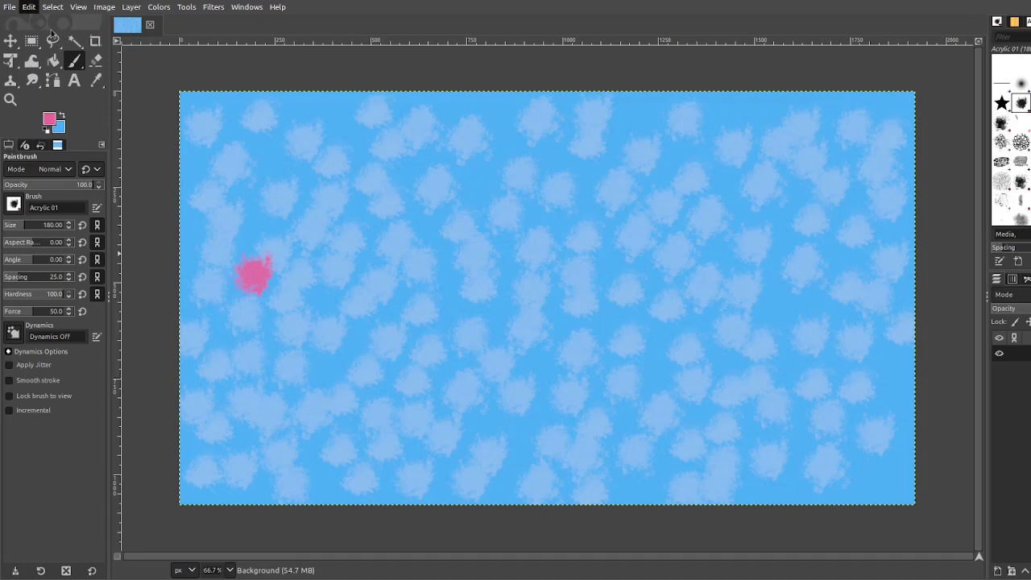
key("ctrl+z")
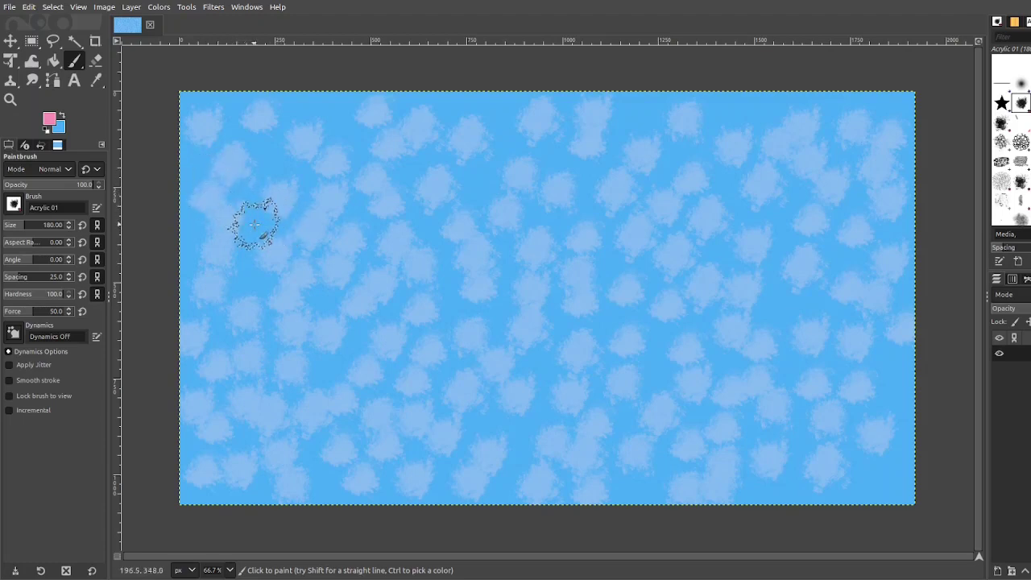
Scatter light pink Acrylic 01 dabs among the light-blue ones over the upper and middle left half of the canvas
left_click(253, 219)
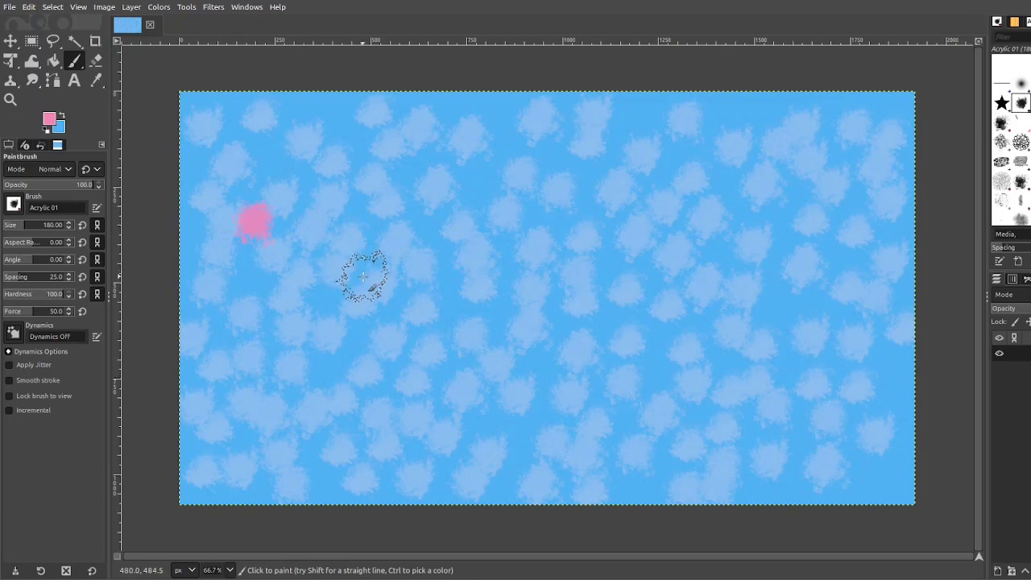
left_click(324, 300)
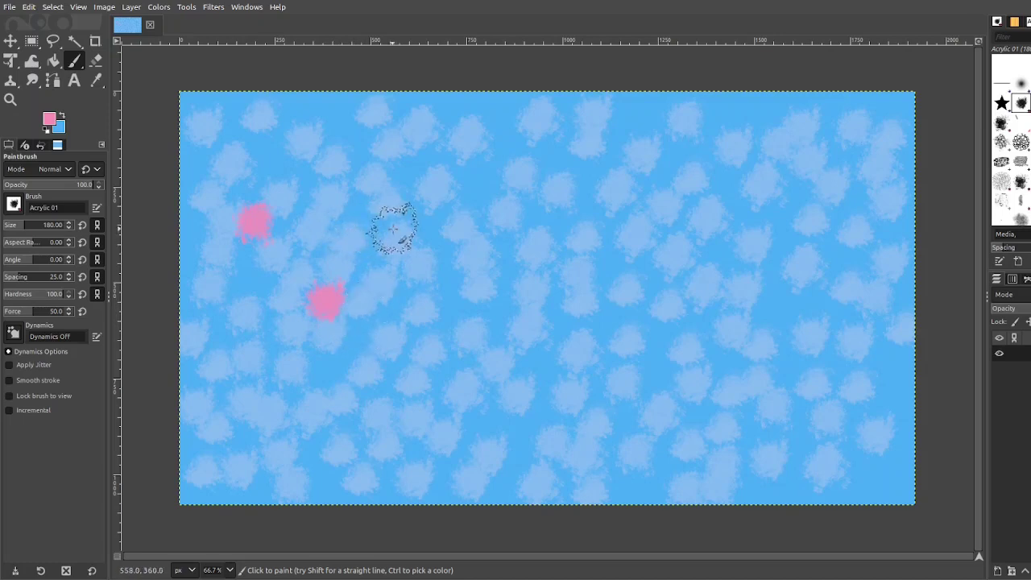
left_click(477, 192)
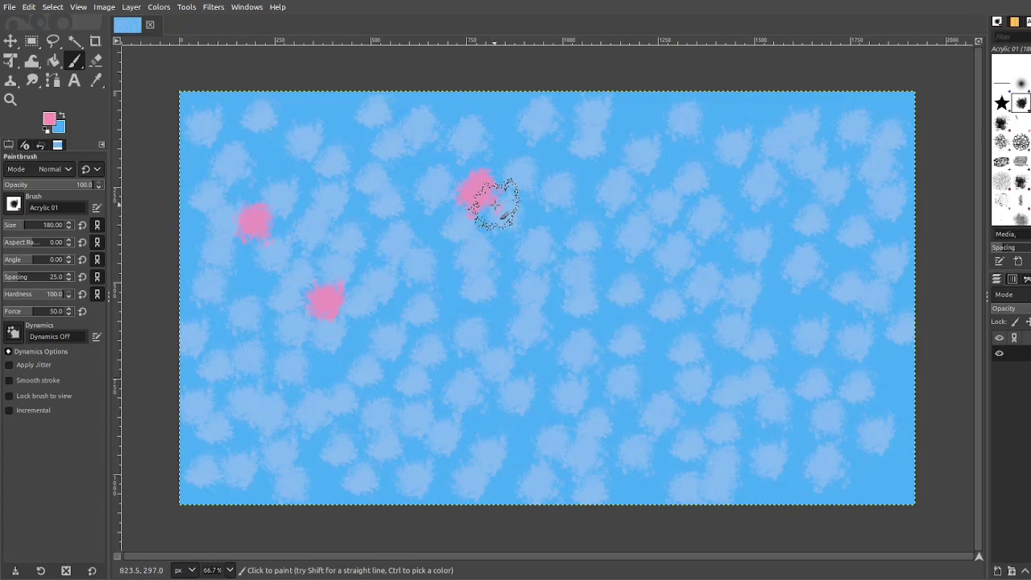
left_click(493, 204)
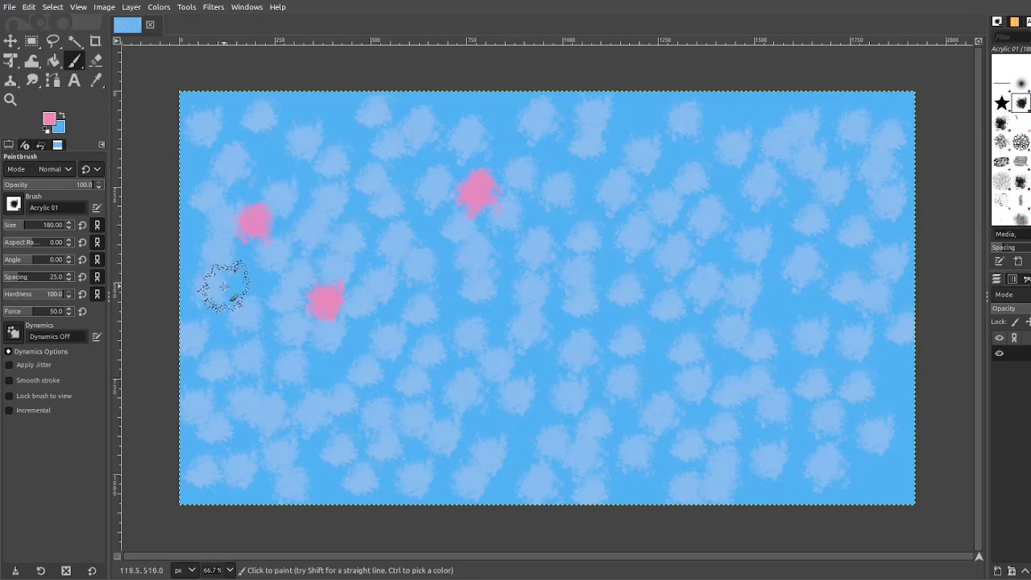
left_click(248, 281)
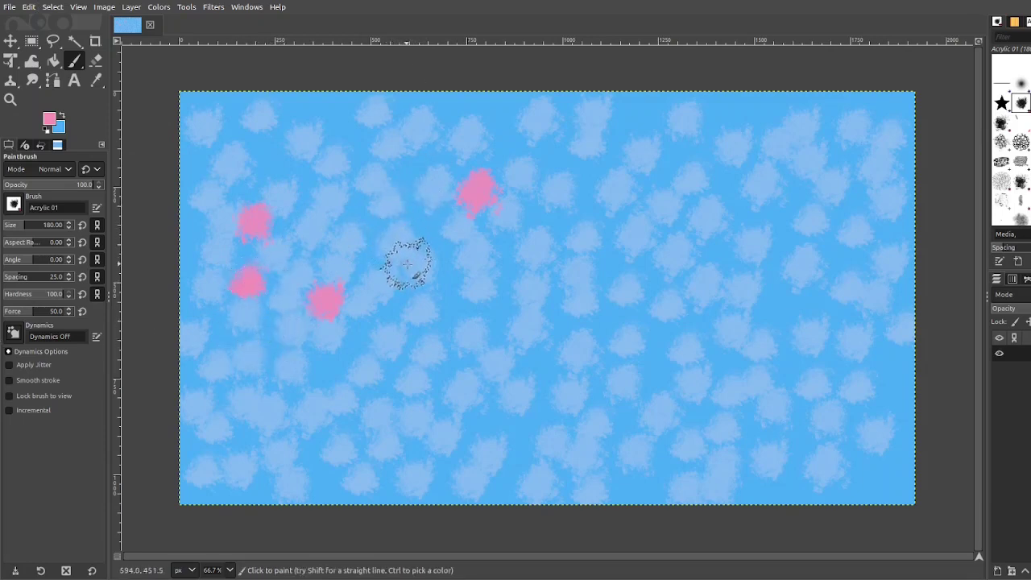
left_click(452, 276)
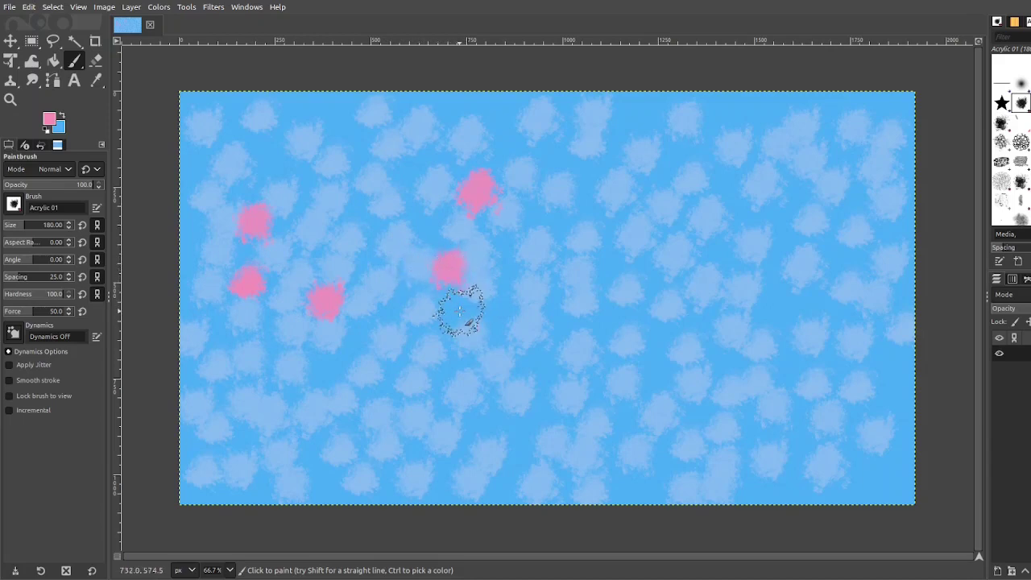
left_click(461, 313)
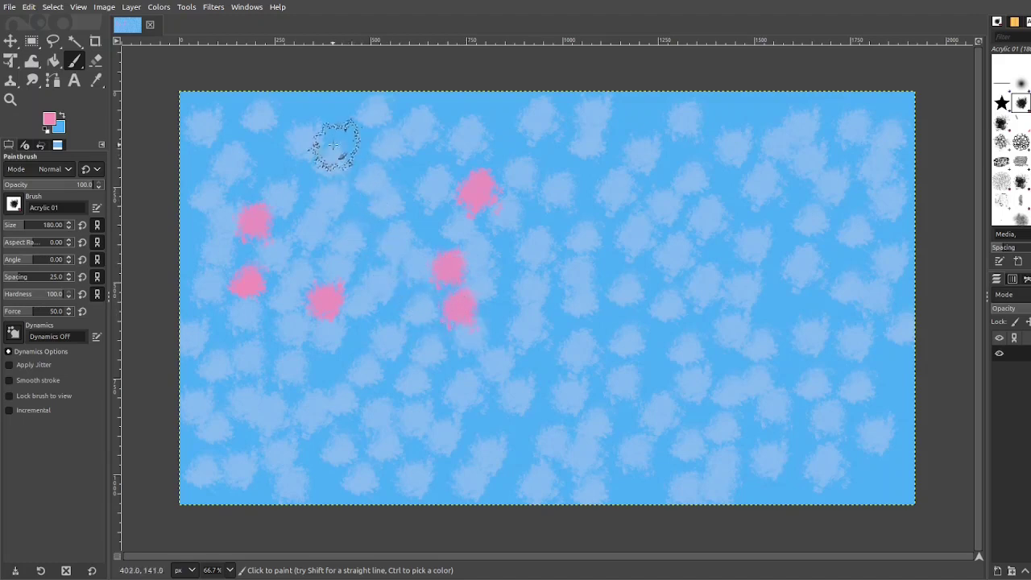
left_click(325, 117)
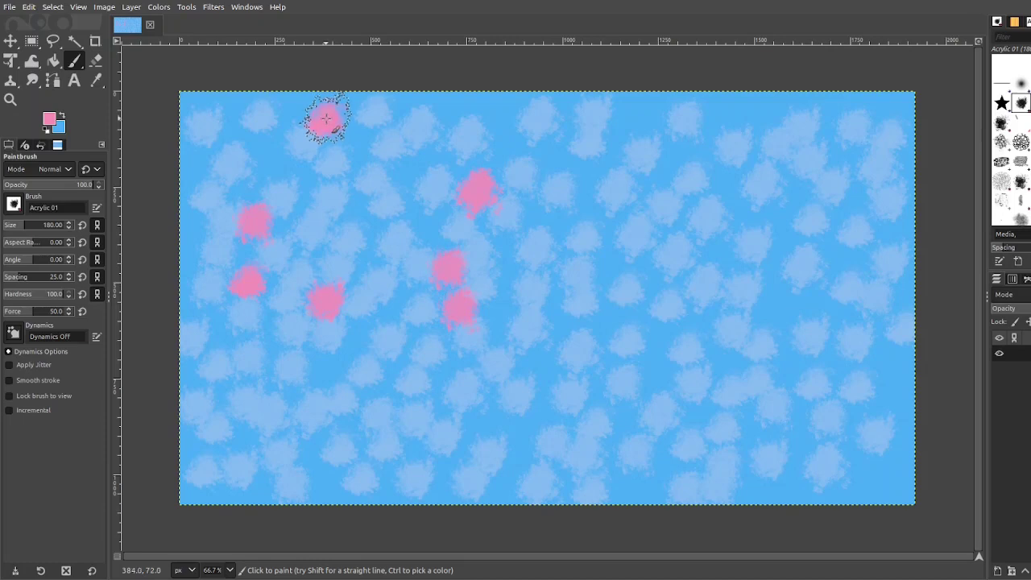
Add more light pink dabs across the left half of the canvas, from near the top edge to the lower middle
left_click(364, 148)
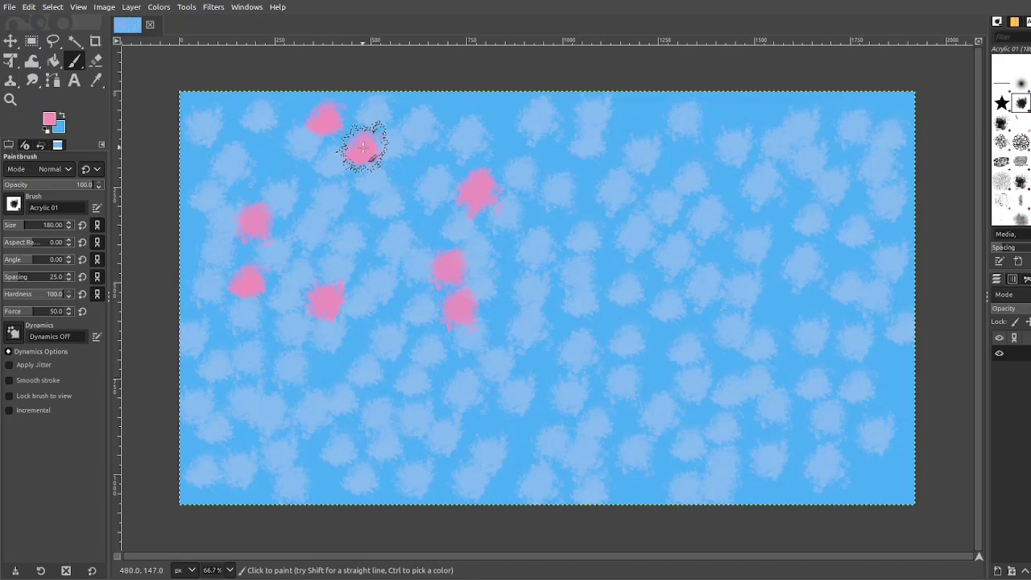
left_click(438, 229)
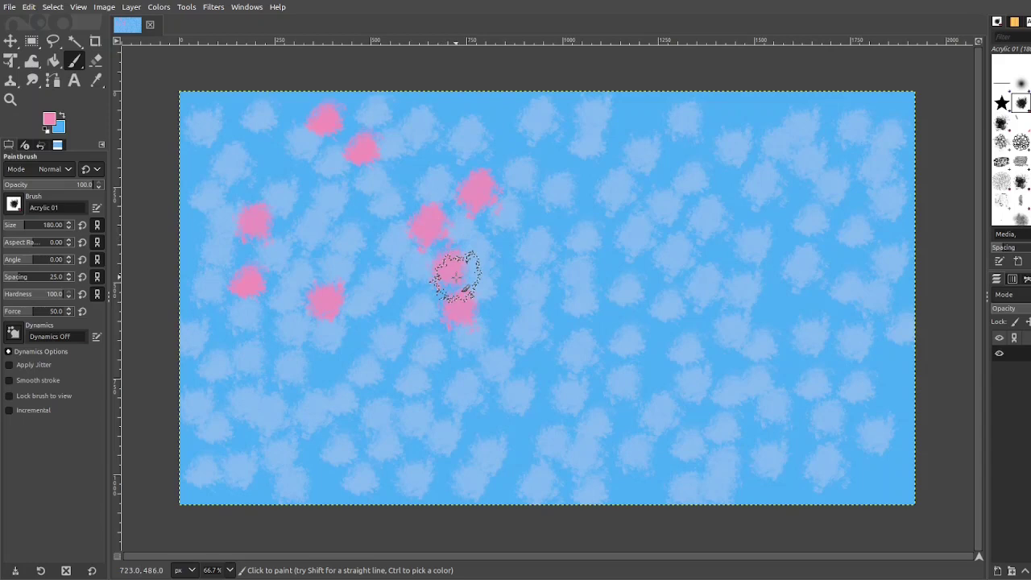
left_click(498, 329)
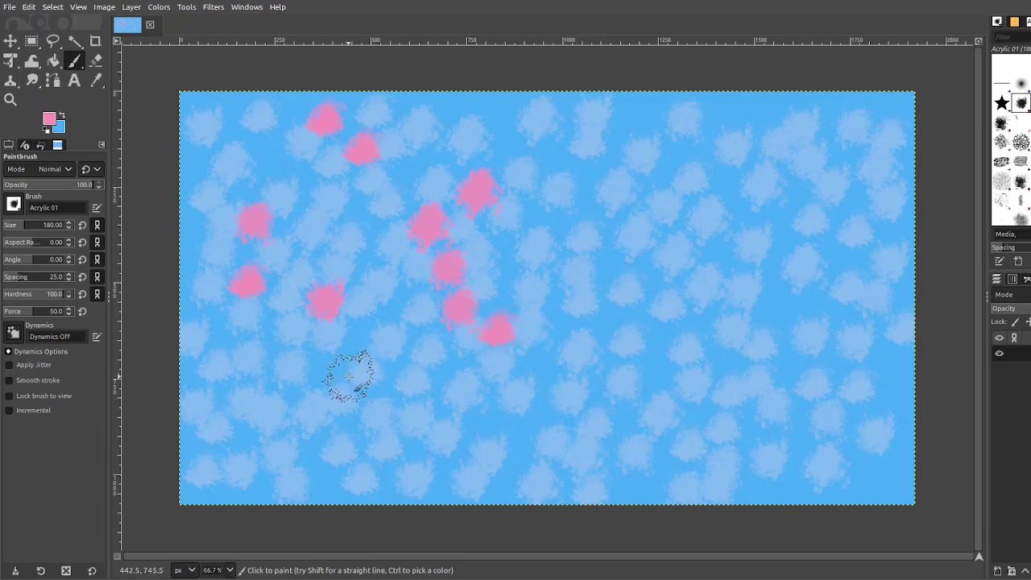
left_click(323, 372)
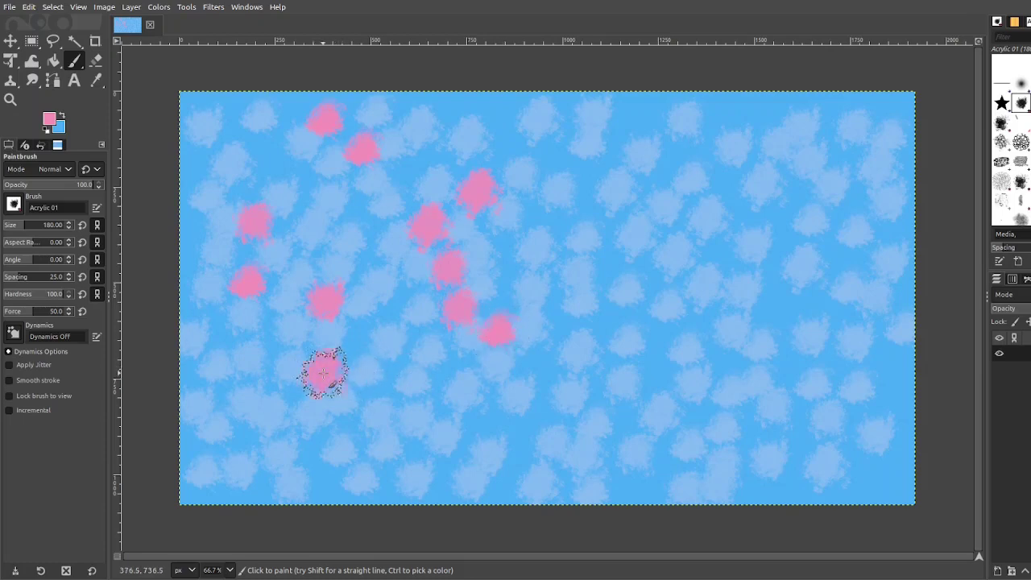
left_click(350, 344)
left_click(393, 316)
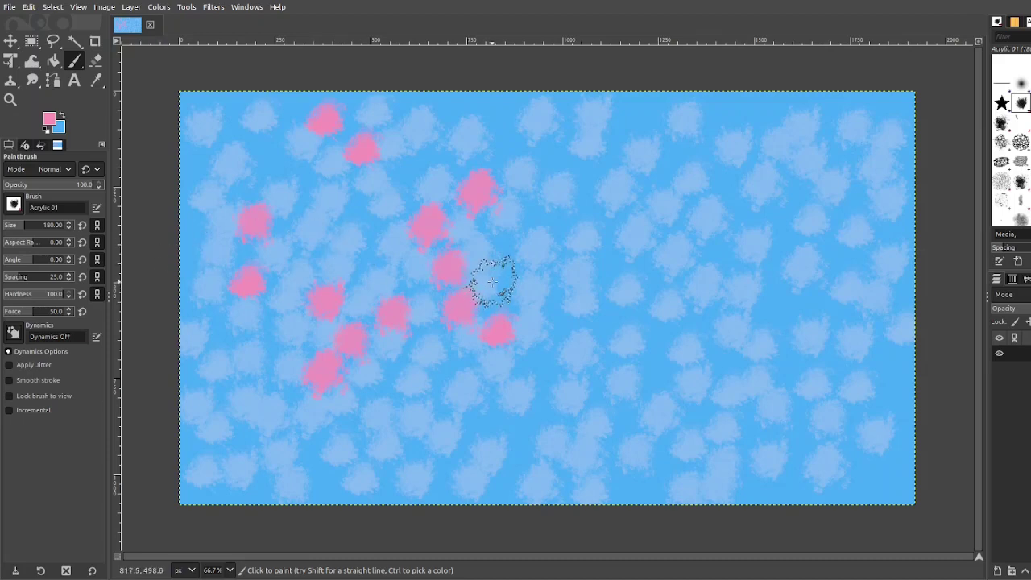
left_click(505, 259)
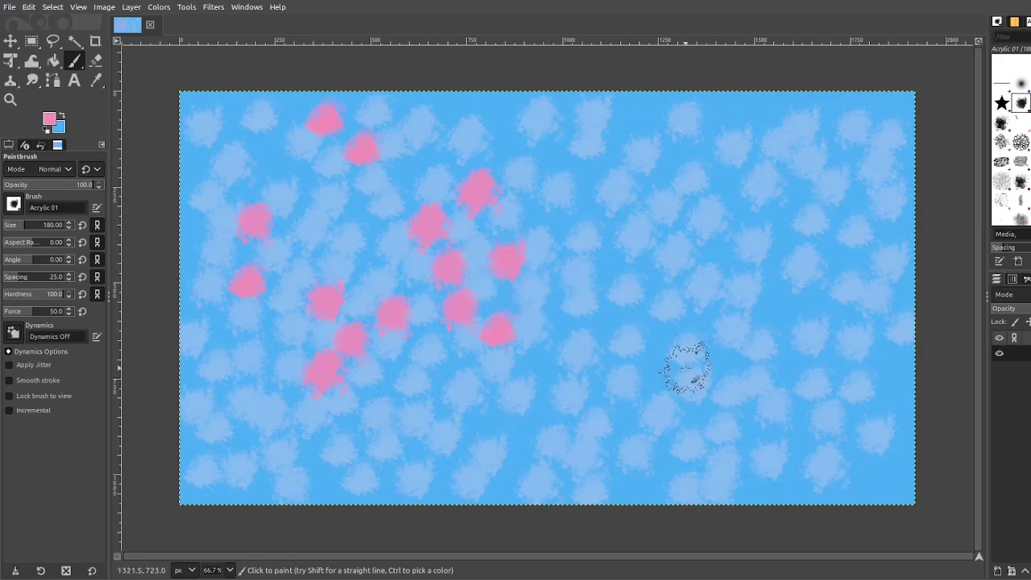
Dab a light pink trail down the canvas's centre from mid-height to the bottom edge, plus two dabs near the top edge
left_click(530, 429)
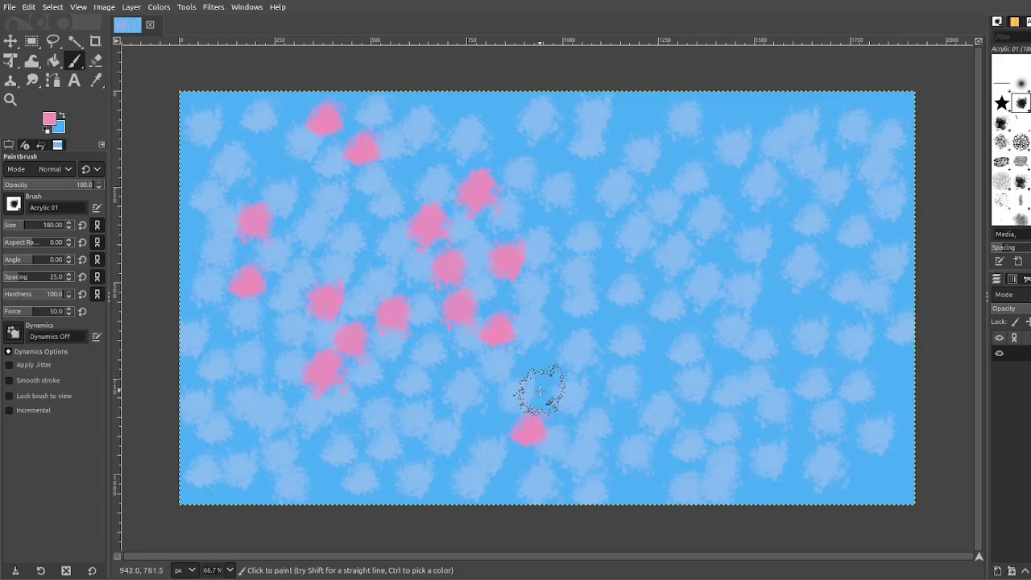
left_click(538, 393)
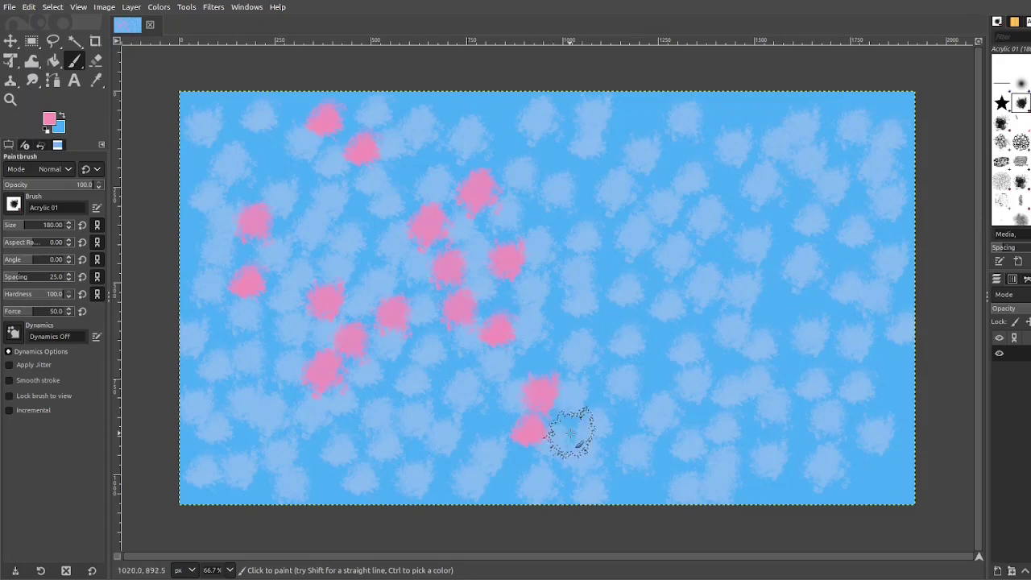
left_click(534, 353)
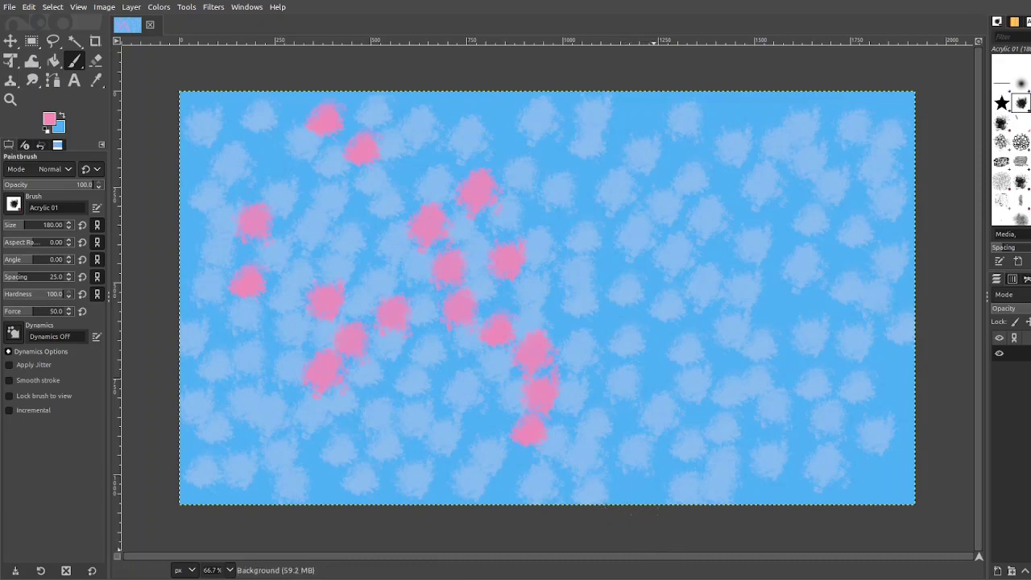
left_click(501, 479)
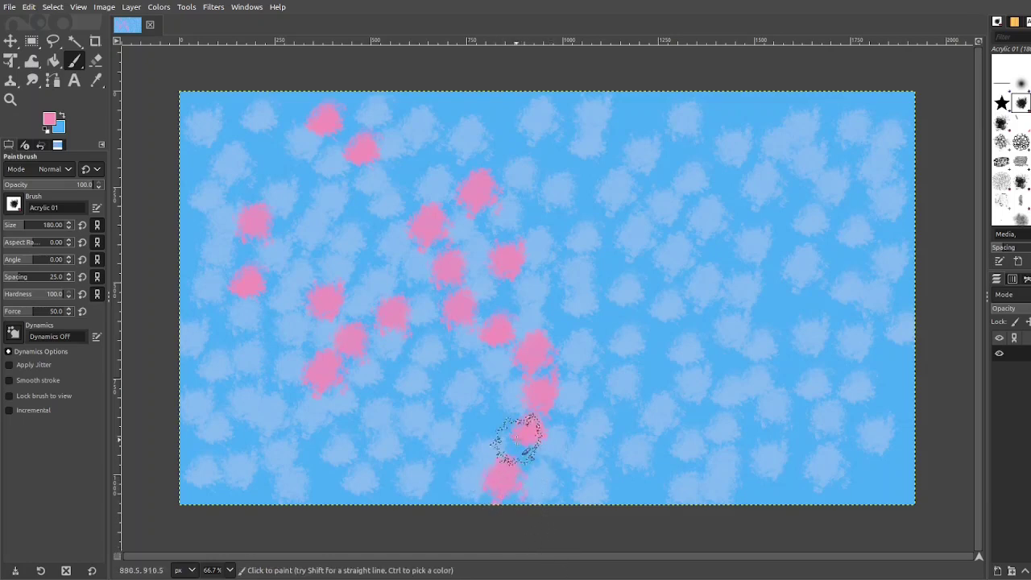
left_click(559, 317)
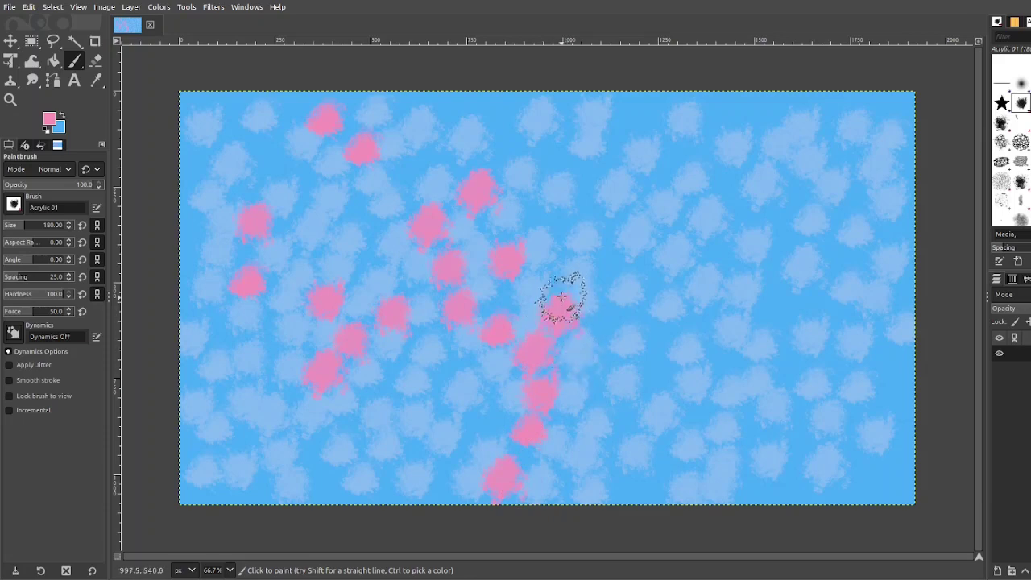
left_click(497, 109)
left_click(519, 155)
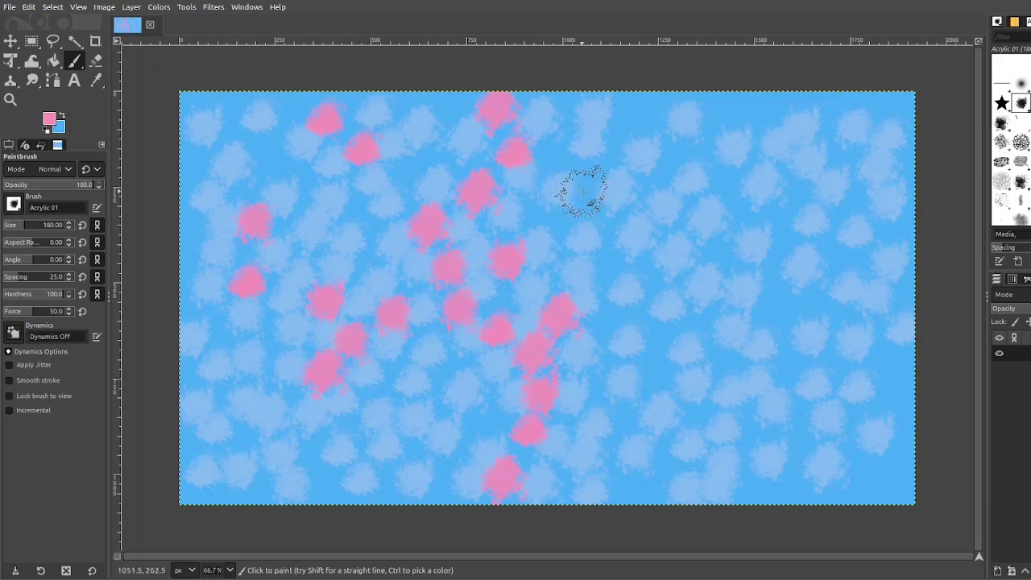
Scatter light pink dabs just right of the canvas's centre from top to bottom, and add one beside the lower central trail
left_click(609, 230)
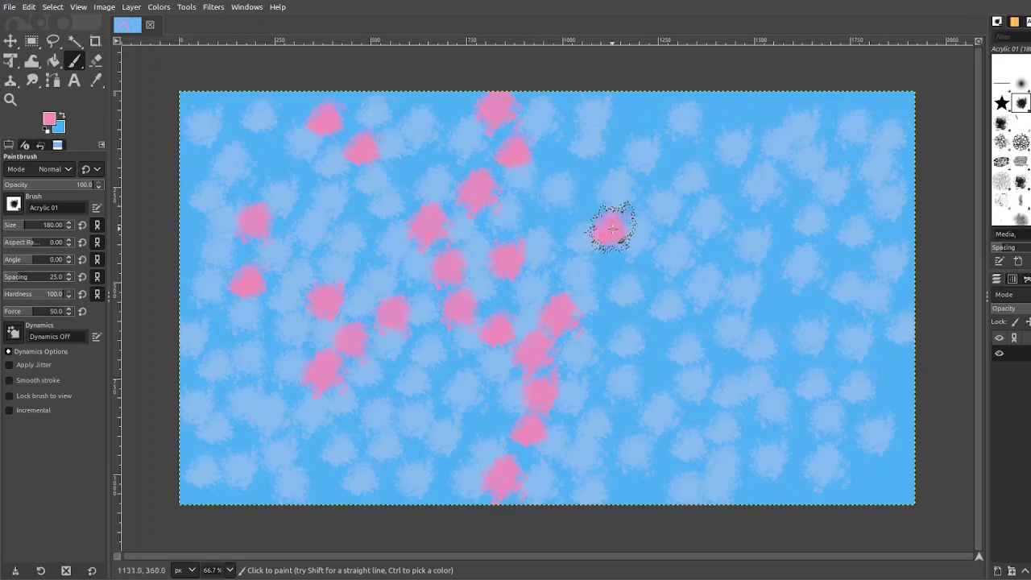
left_click(609, 324)
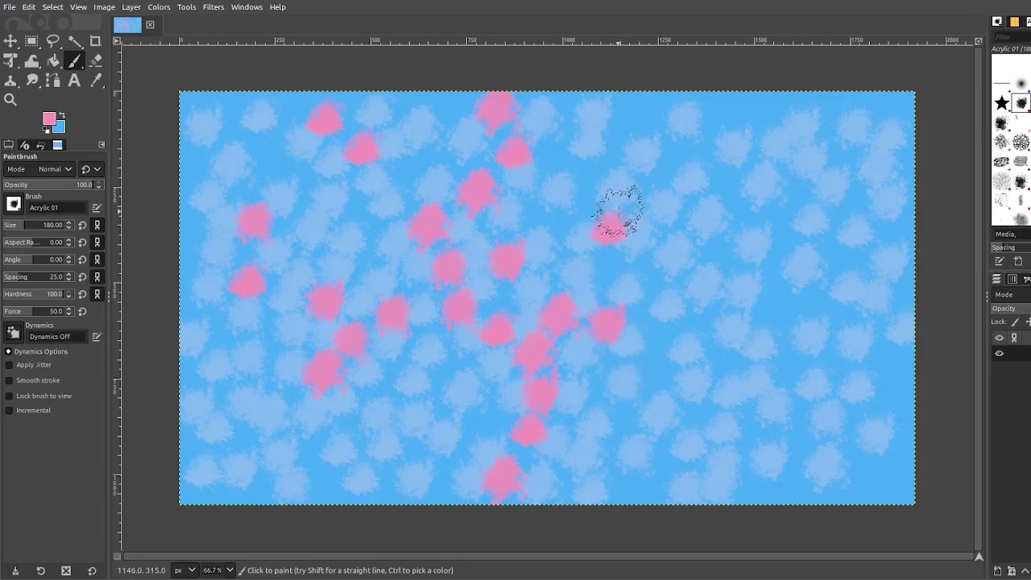
left_click(640, 117)
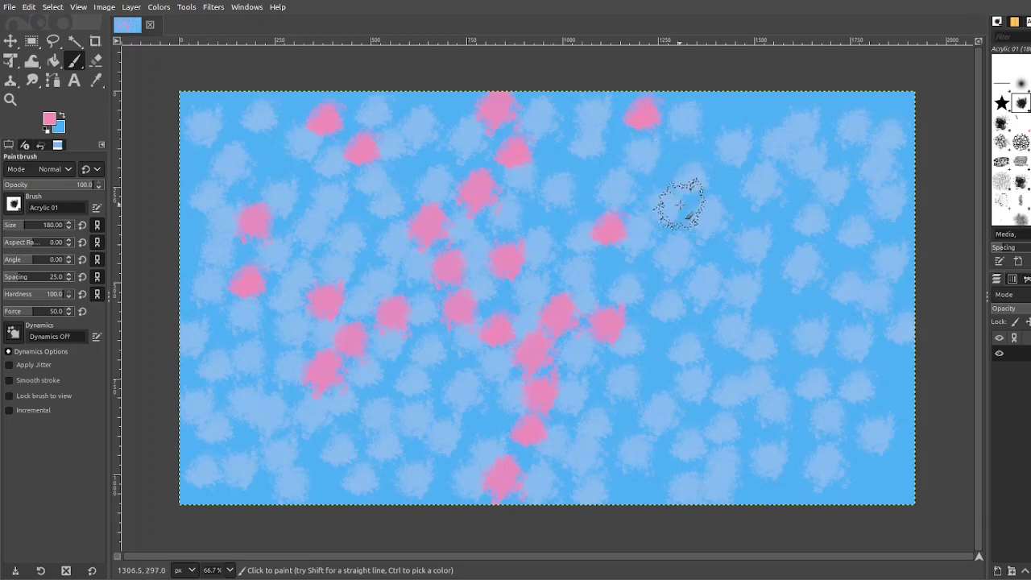
left_click(637, 272)
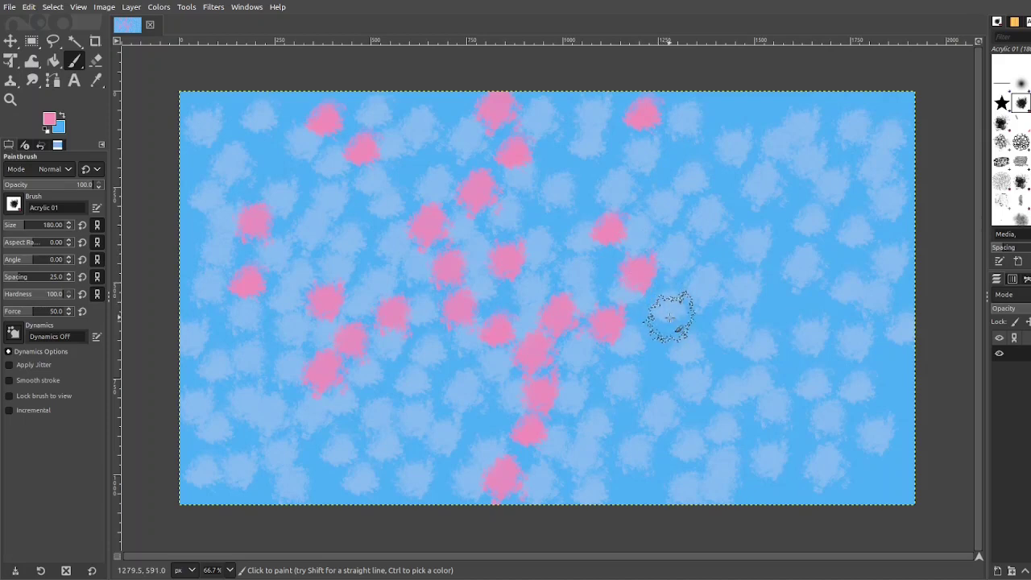
left_click(643, 471)
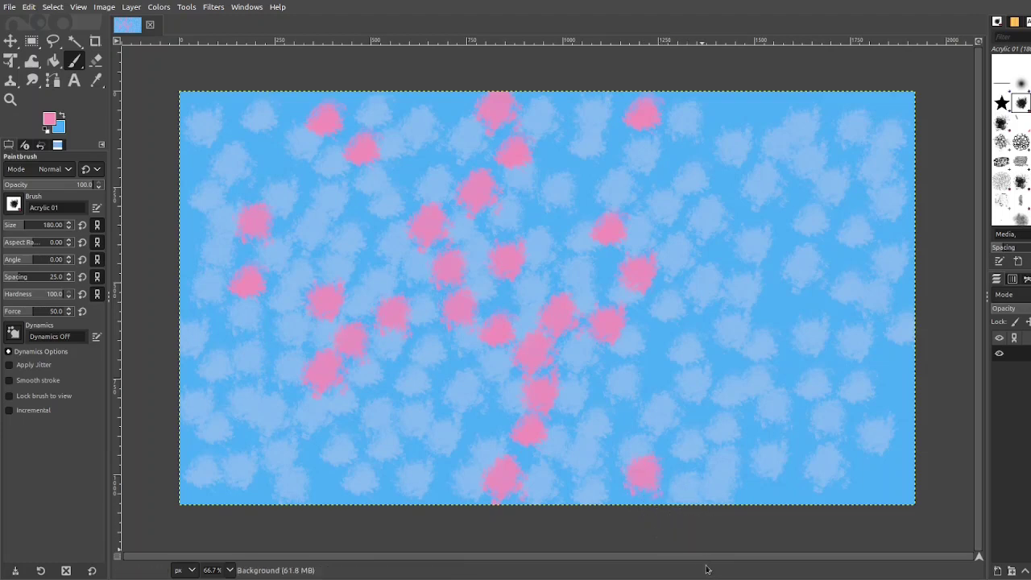
left_click(484, 419)
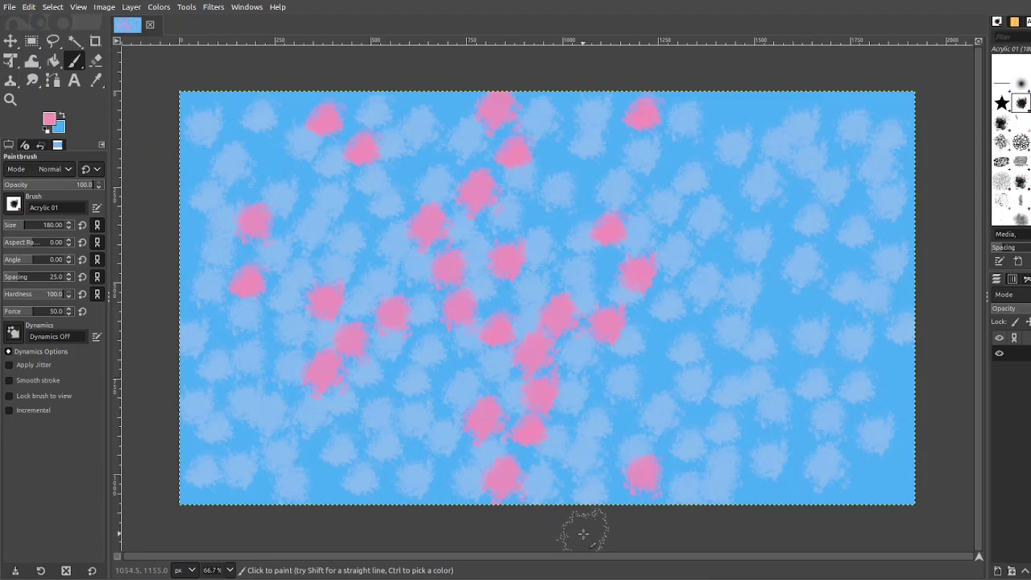
Place light pink dabs along the canvas's left edge, at the bottom edge near the lower-left corner, and in the lower-right corner
left_click(182, 216)
left_click(176, 267)
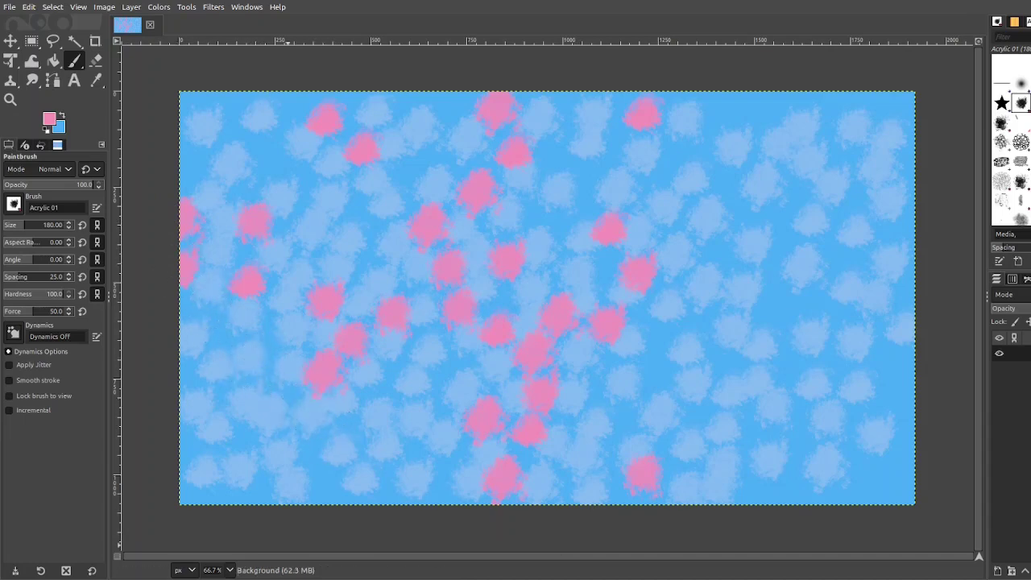
left_click(214, 501)
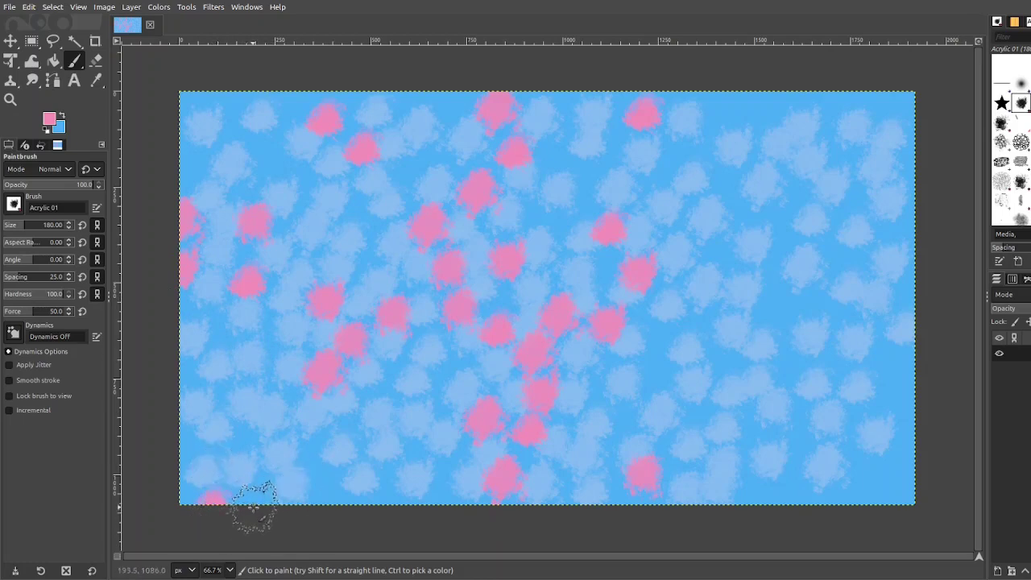
left_click(249, 498)
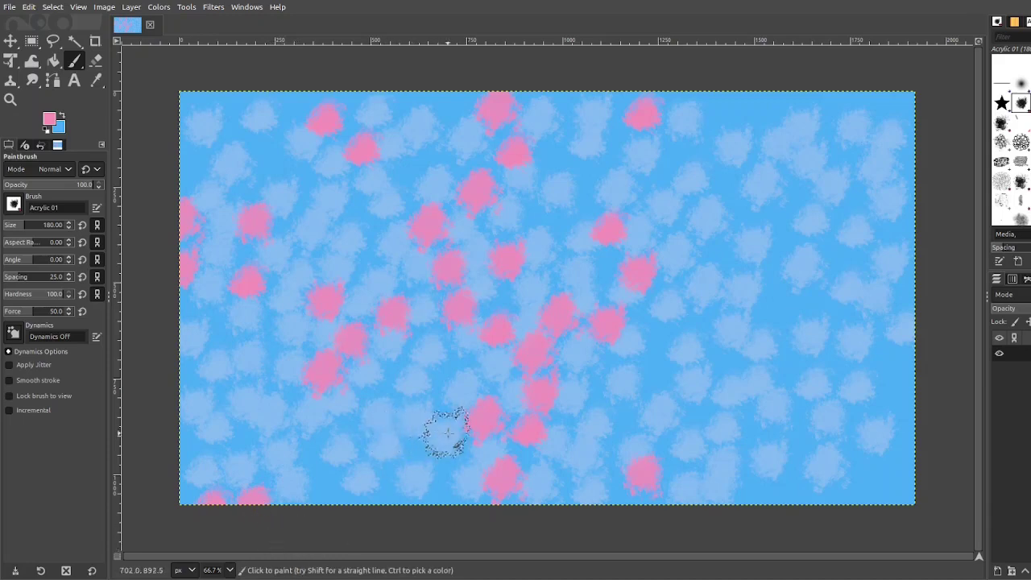
left_click(884, 484)
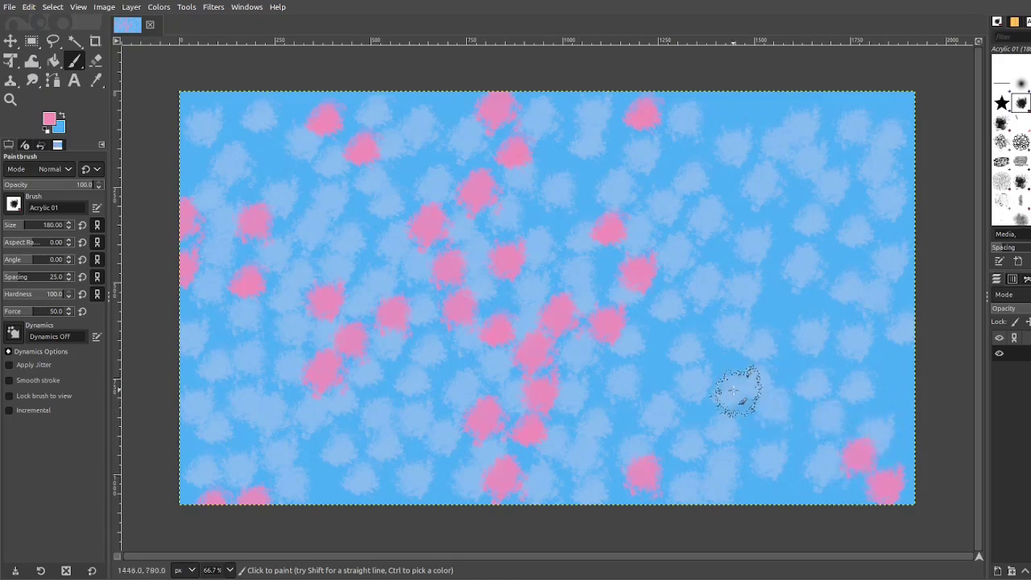
Add light pink dabs in the canvas's right-centre and upper-right areas, plus one in the central cluster
left_click(655, 364)
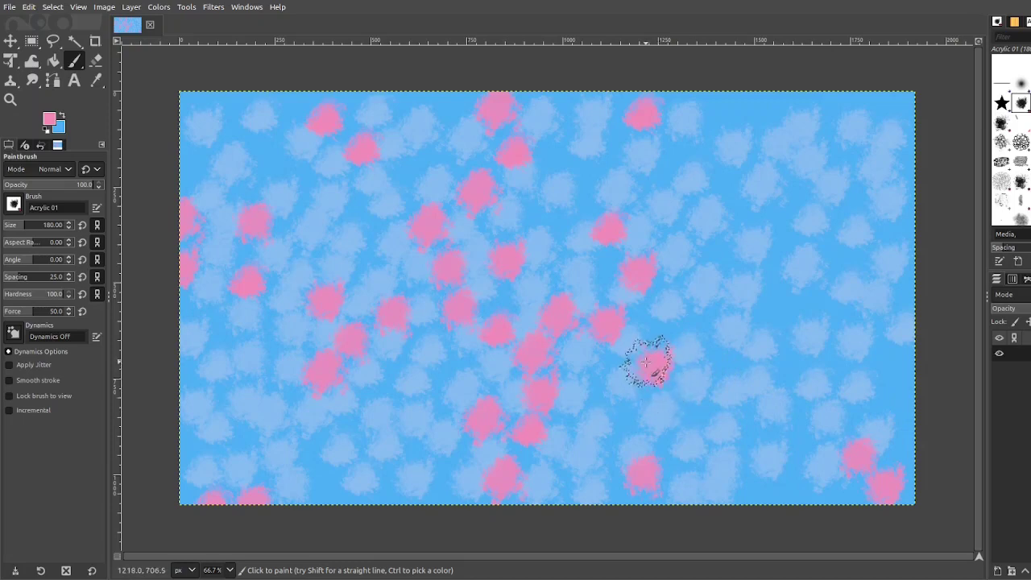
left_click(659, 332)
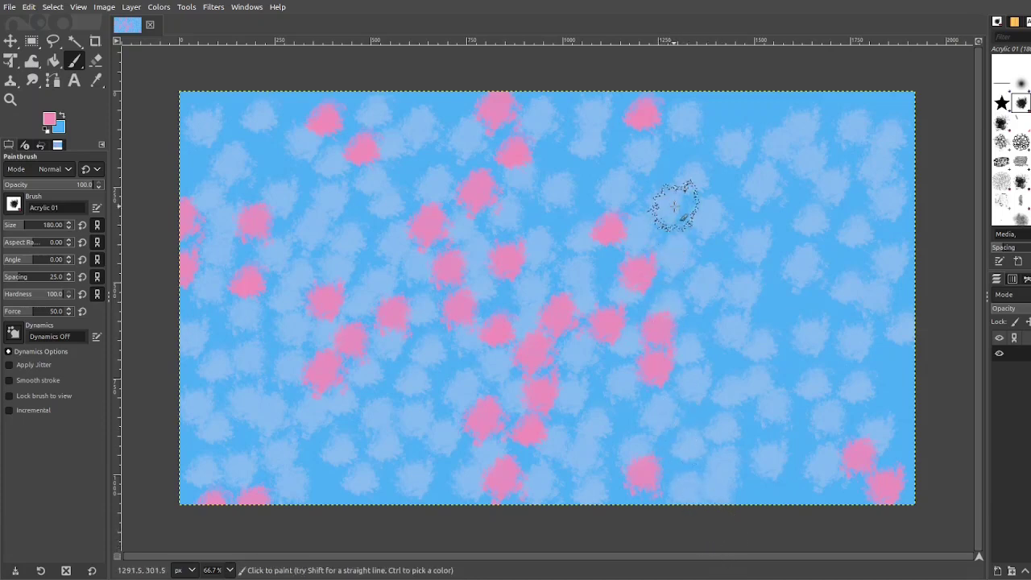
left_click(730, 110)
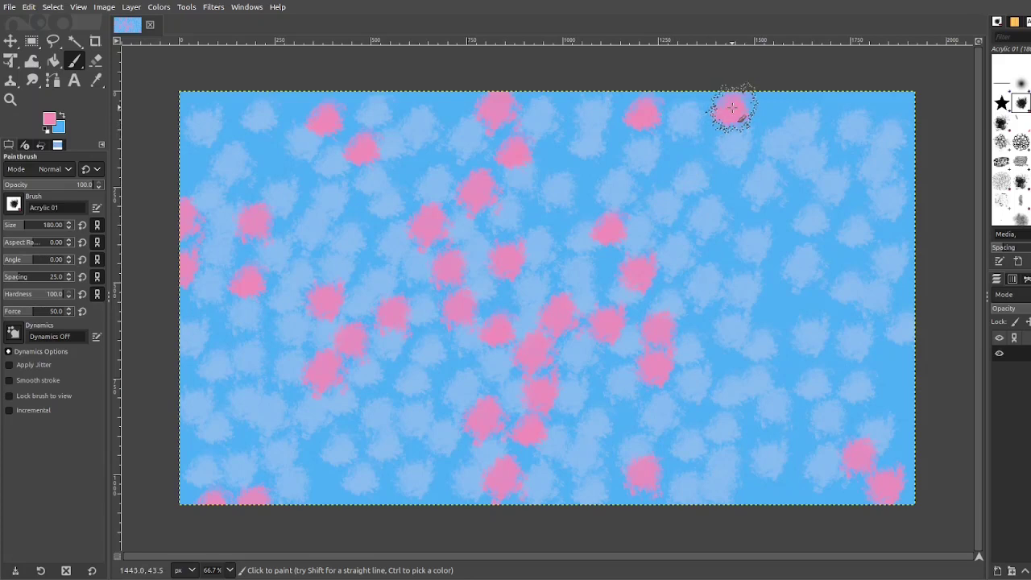
left_click(689, 151)
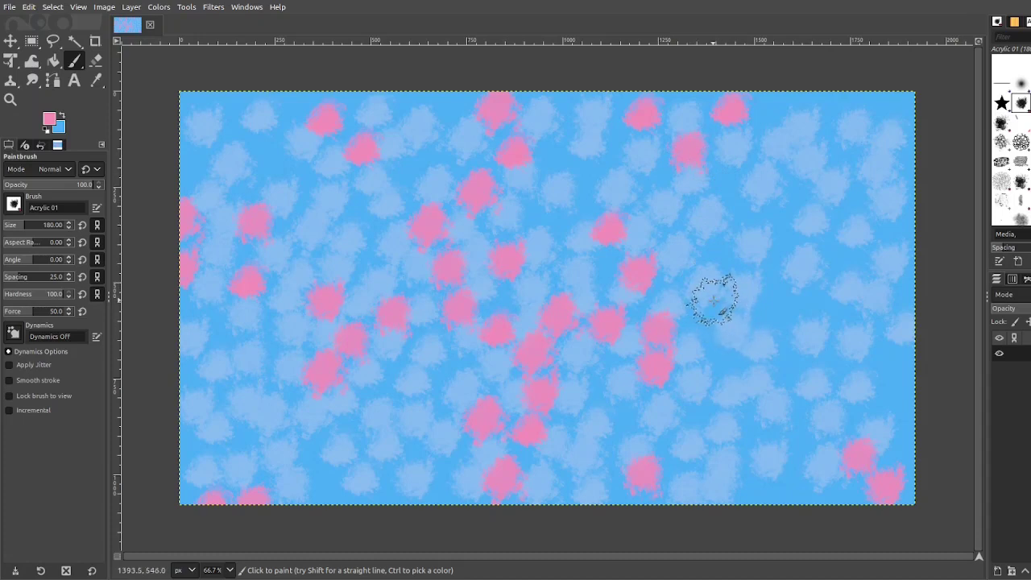
left_click(499, 304)
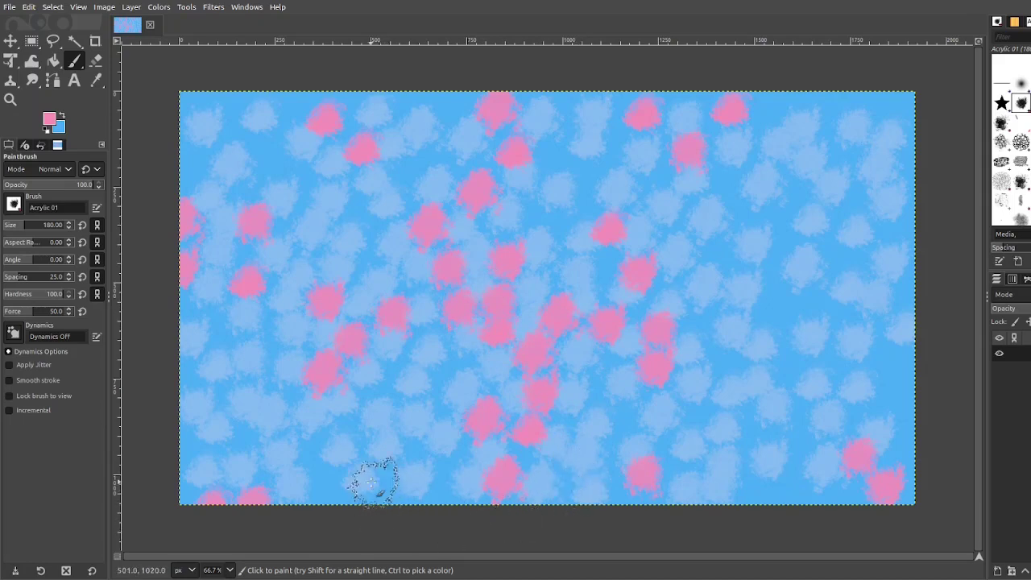
Fill gaps on the canvas's left side with light pink dabs near the bottom edge, in the upper-left area and below the middle
left_click(338, 486)
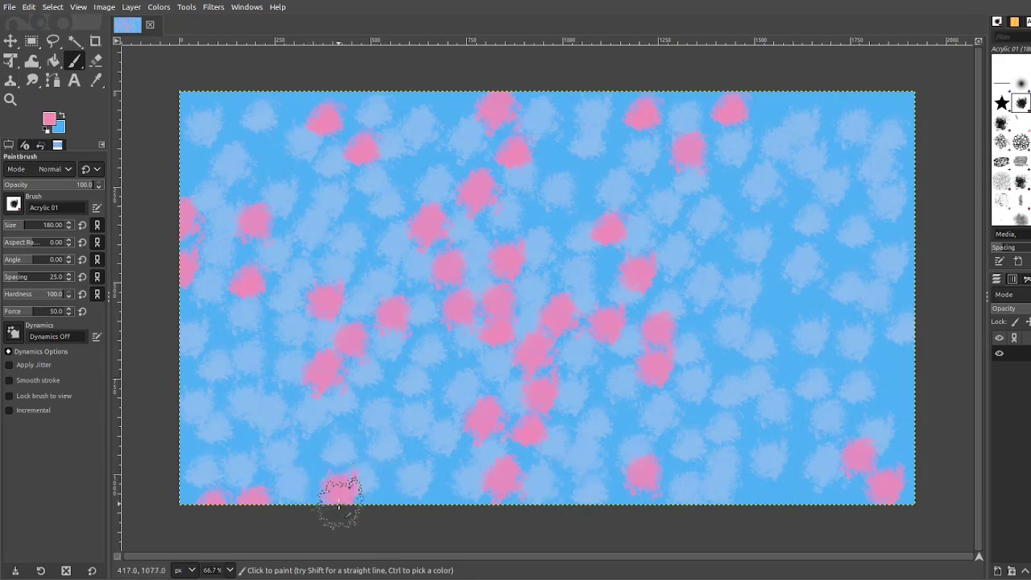
left_click(316, 461)
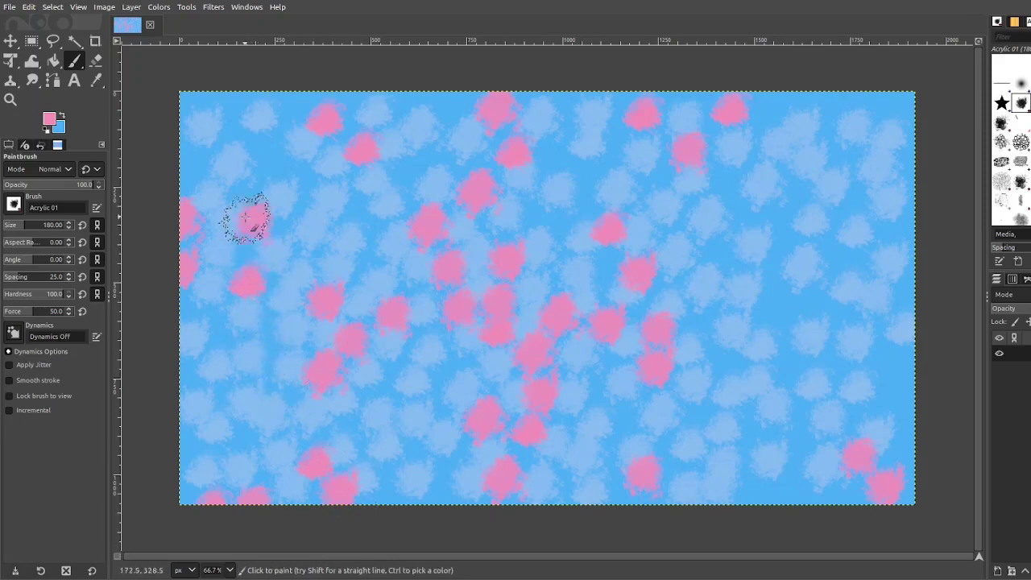
left_click(272, 157)
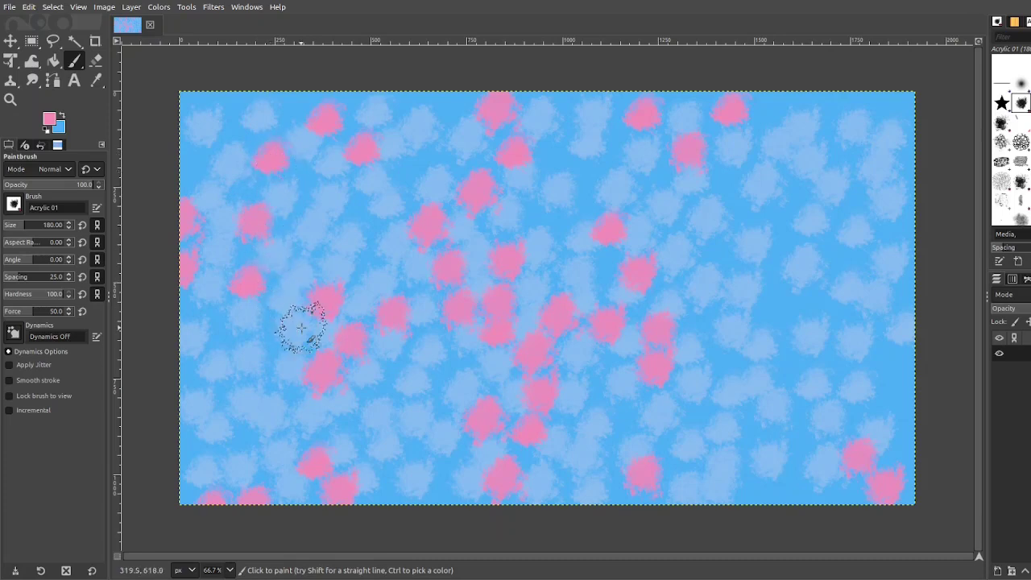
left_click(334, 377)
Dab light pink at mid-height on the canvas's right side, around the lower-right corner and along the nearby bottom edge
left_click(788, 300)
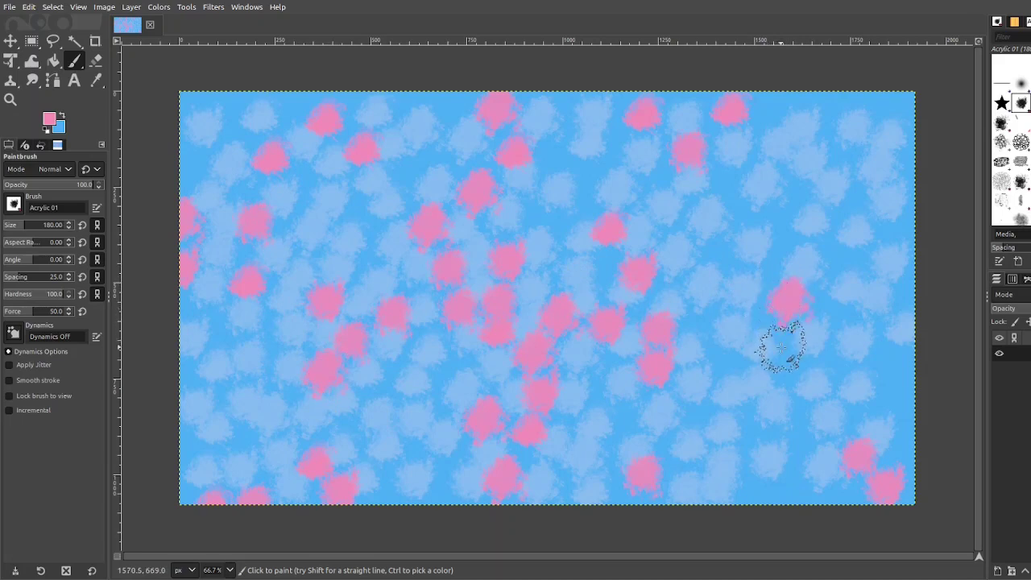
left_click(889, 393)
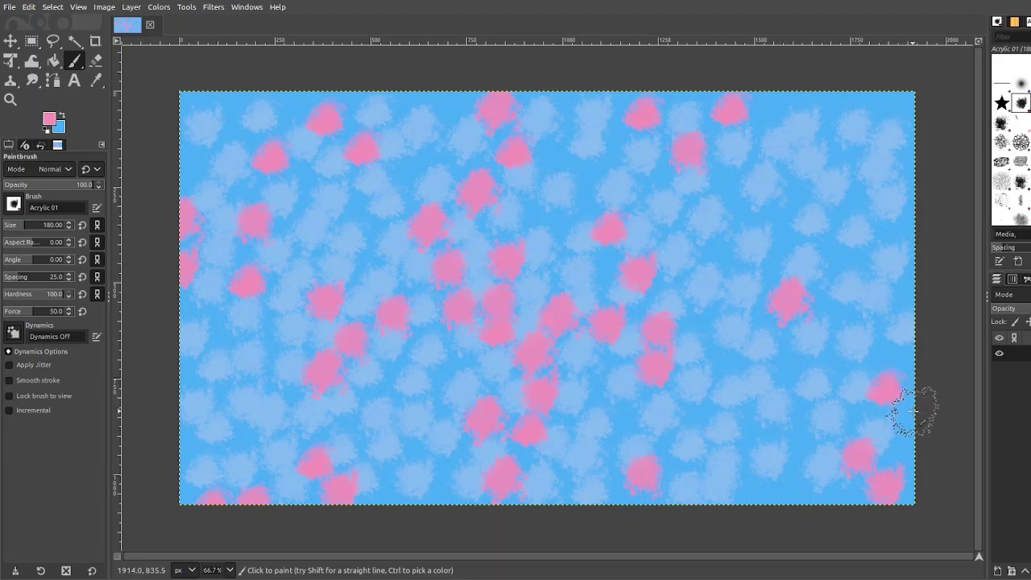
left_click(914, 410)
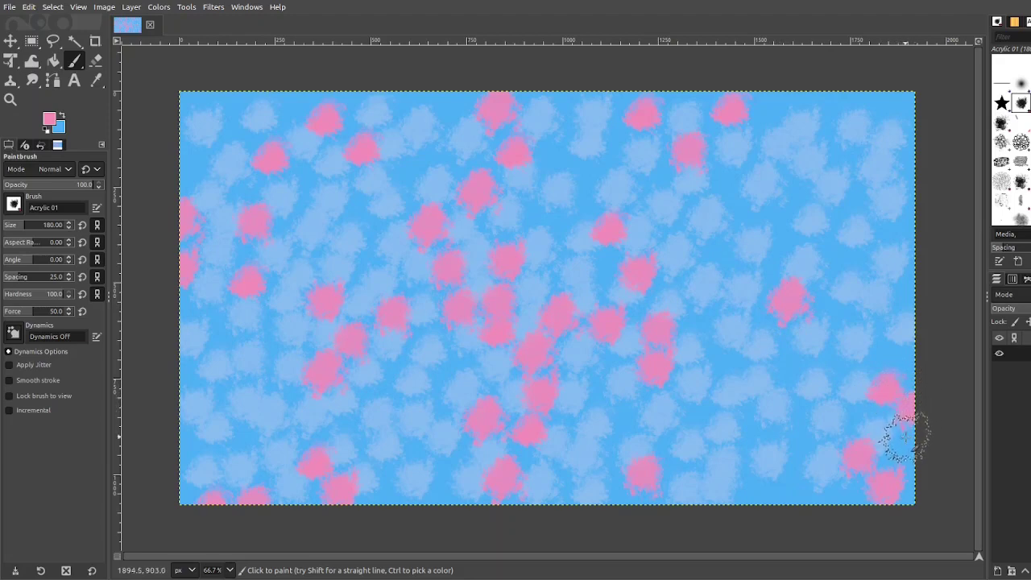
left_click(860, 418)
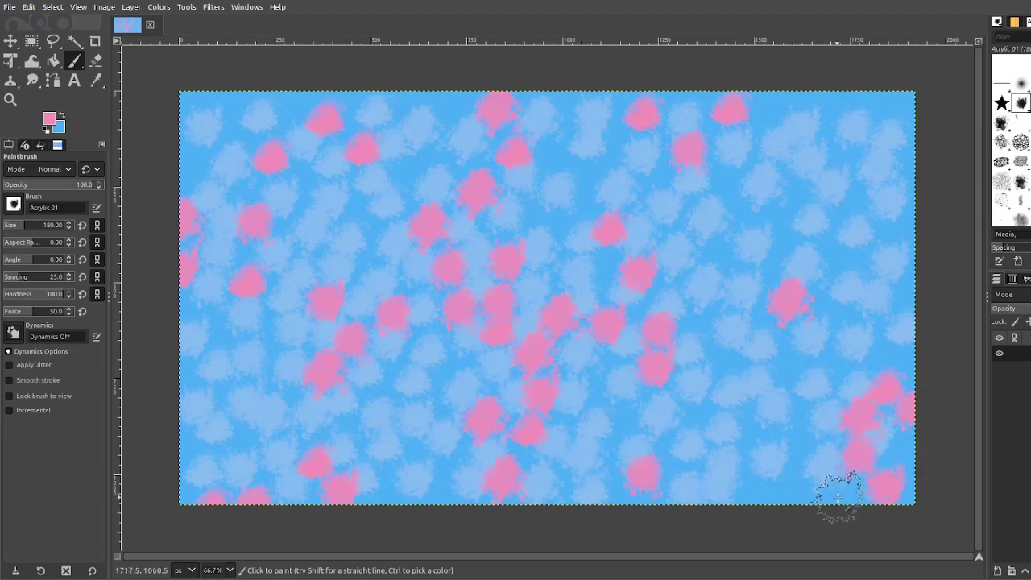
left_click(775, 493)
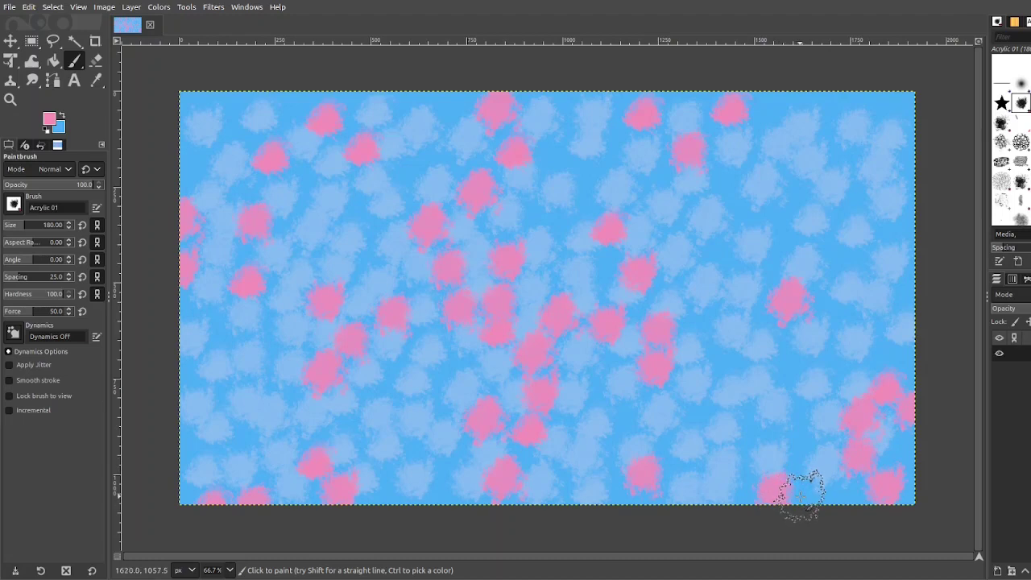
Add two light pink dabs, one above and one slightly right of the canvas centre
left_click(577, 192)
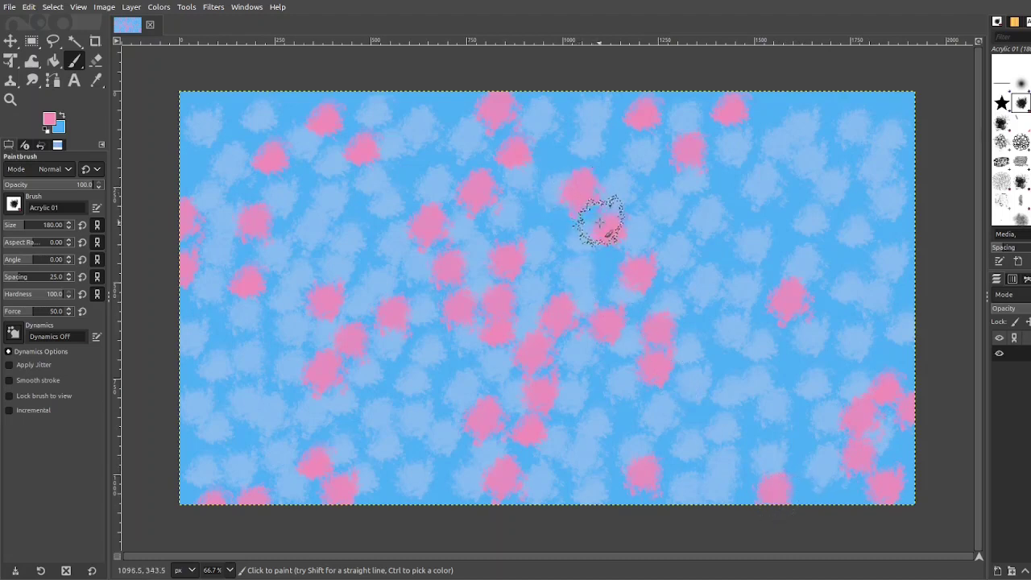
left_click(603, 276)
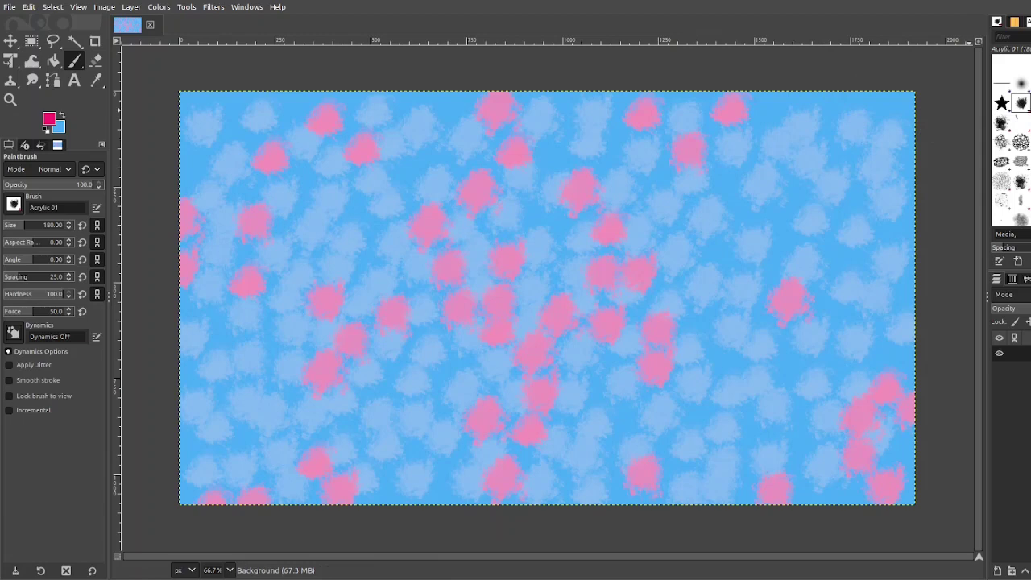
Choose the Acrylic 04 brush at size 210 and place deep pink dabs down the canvas's right half, from upper right to the lower area
left_click(1028, 102)
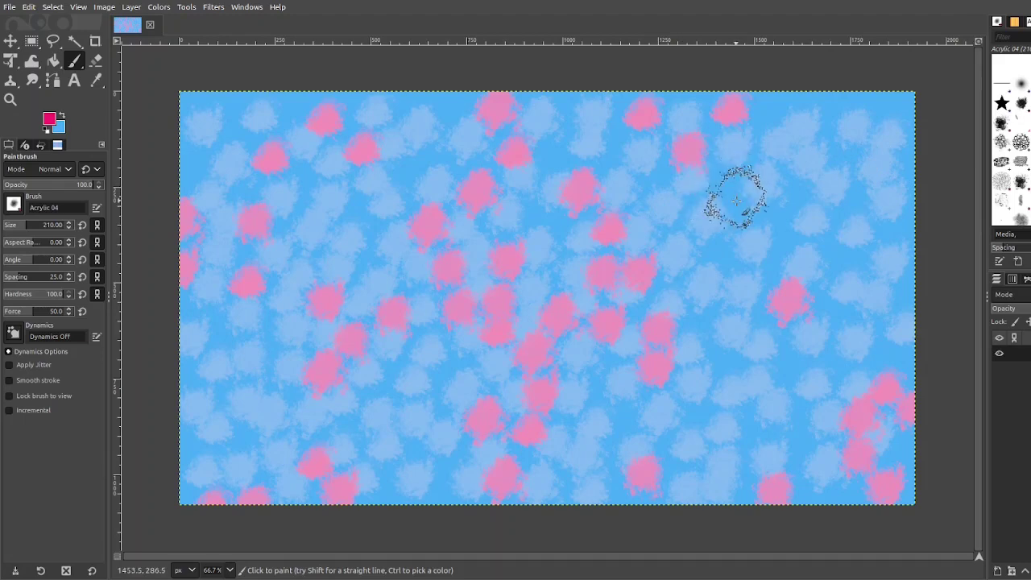
left_click(739, 203)
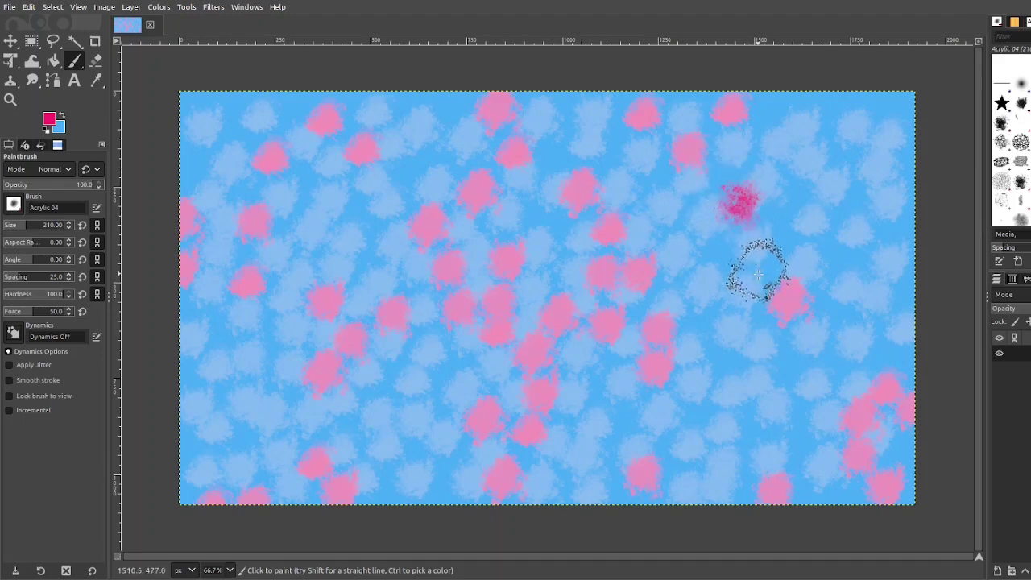
left_click(686, 284)
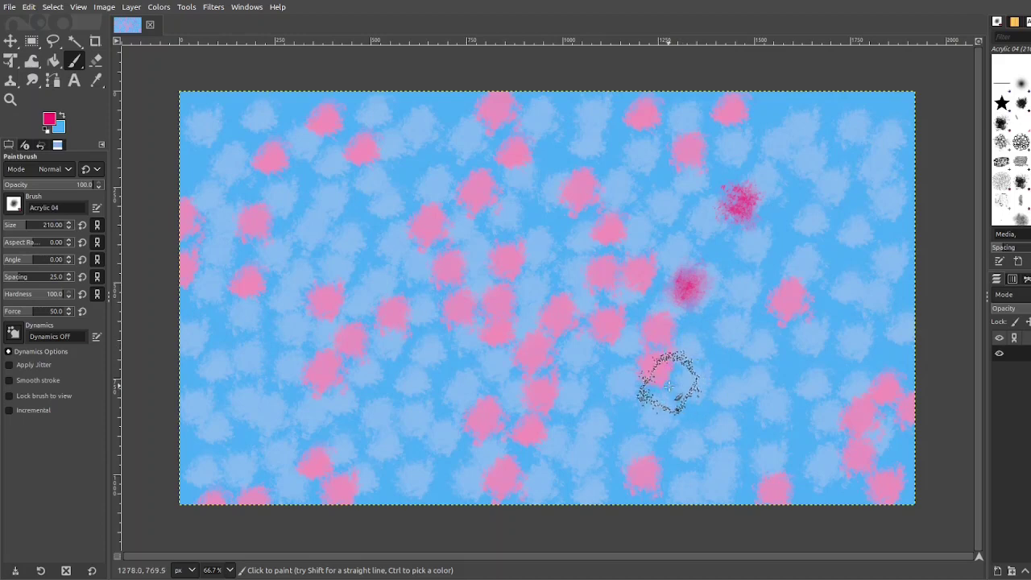
left_click(626, 417)
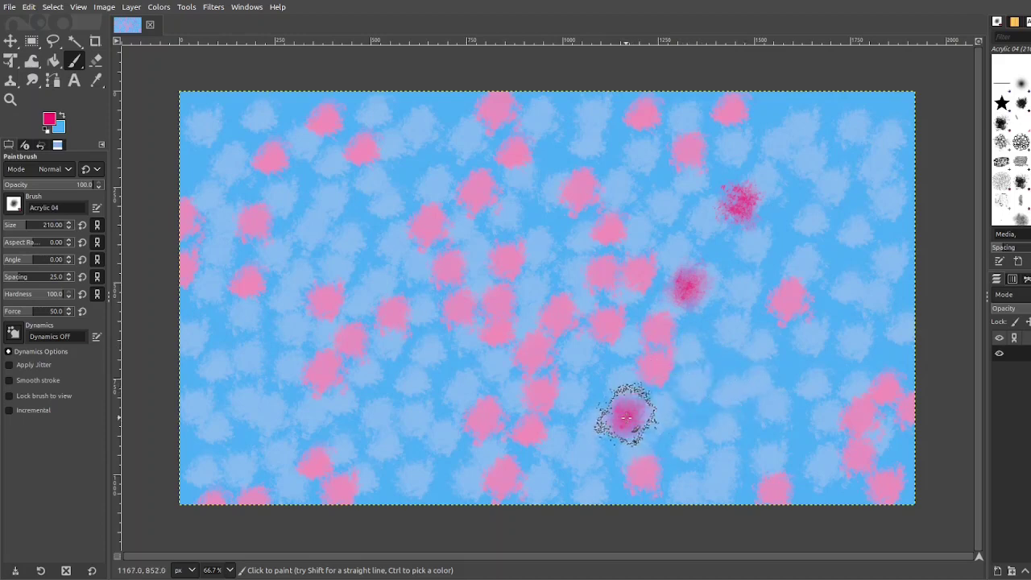
left_click(635, 459)
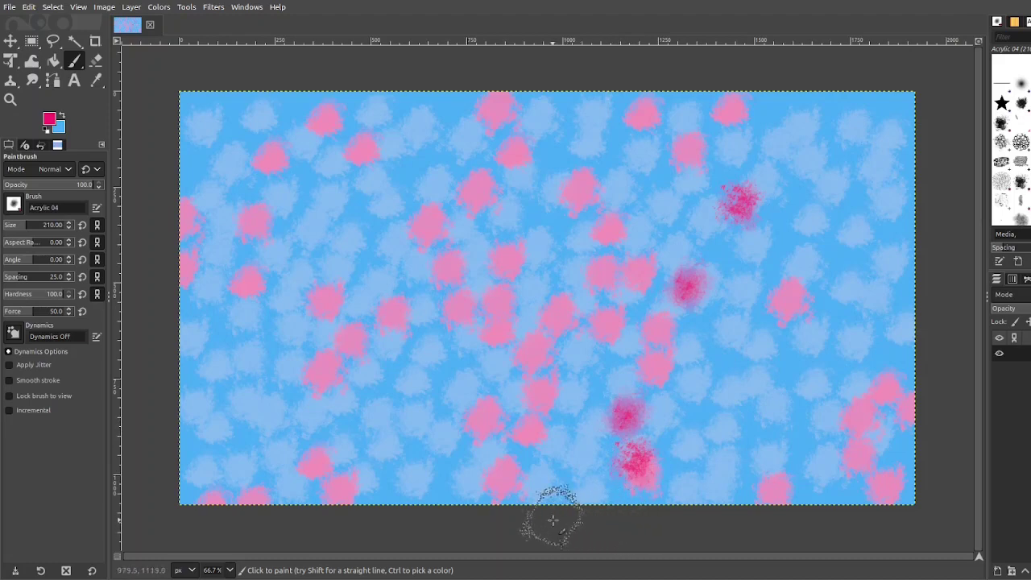
Place three deep pink dabs in the canvas's lower-left area, ending just left of the lower centre
left_click(345, 457)
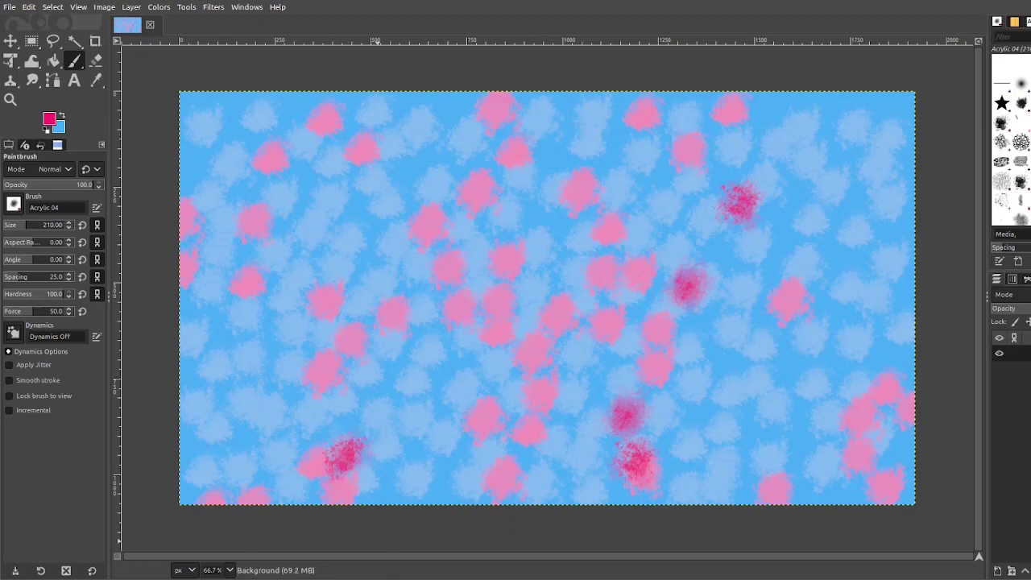
left_click(392, 377)
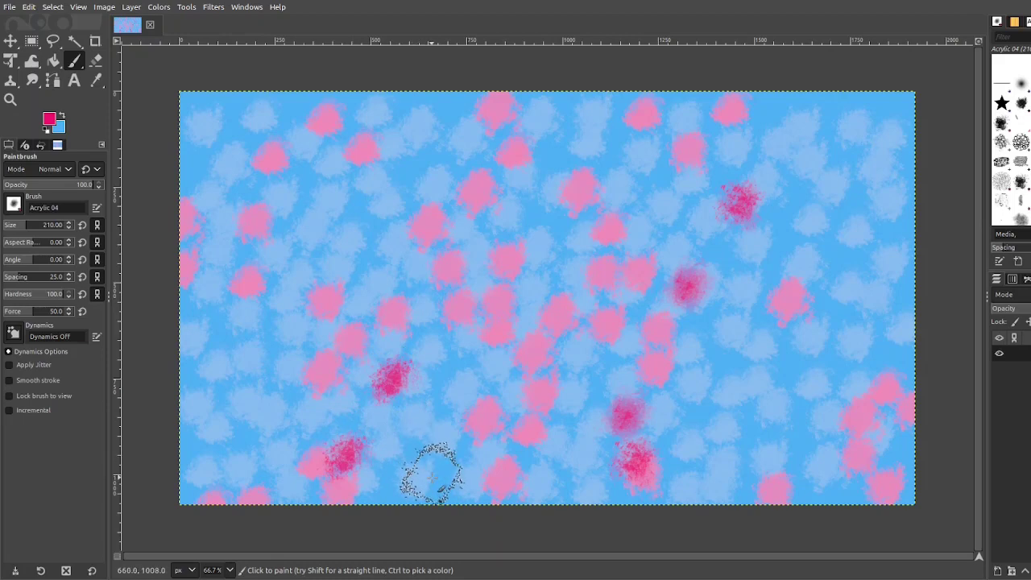
left_click(465, 371)
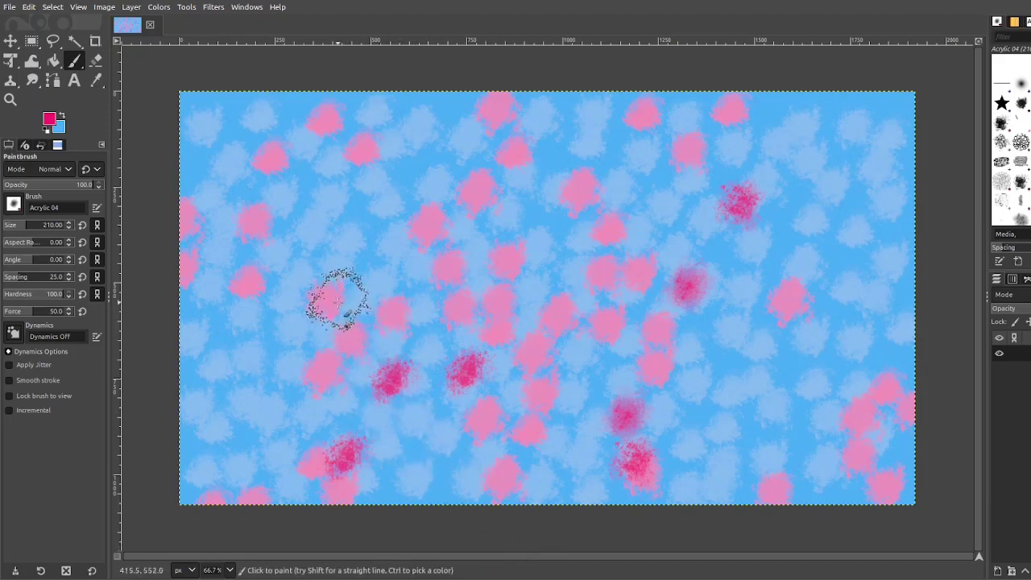
Add deep pink dabs across the canvas's upper-left area and two more near the upper centre
left_click(355, 211)
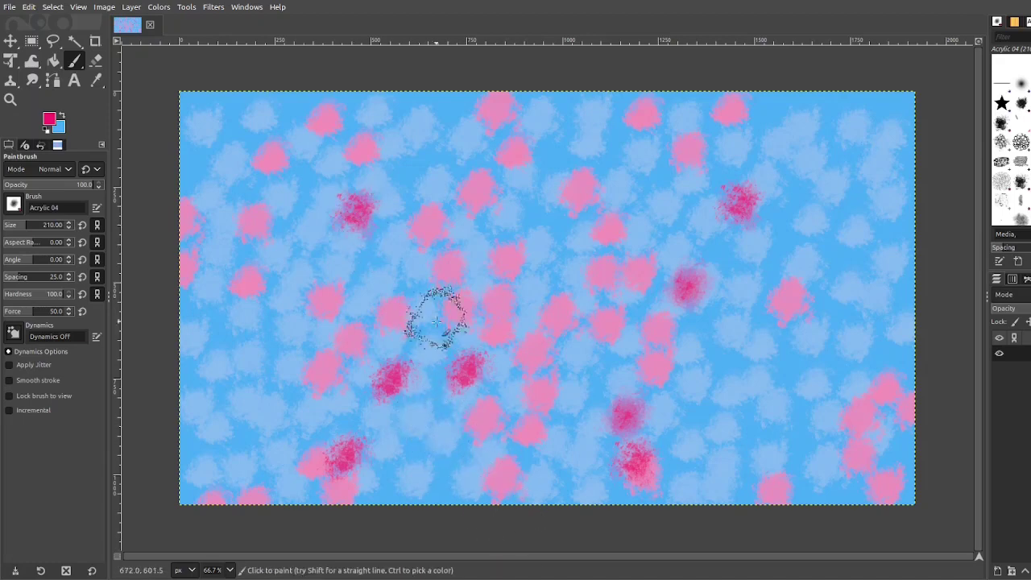
left_click(415, 171)
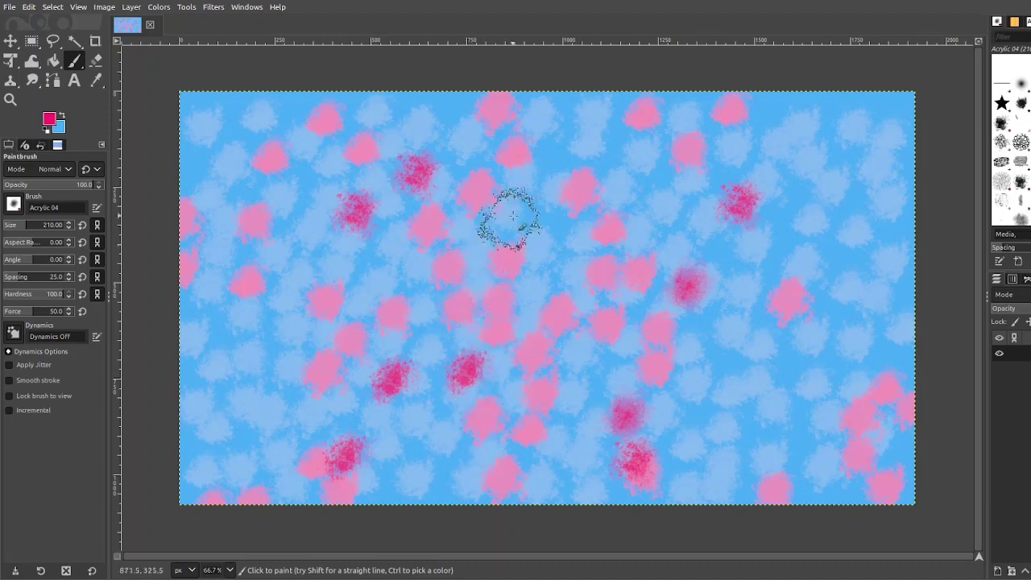
left_click(547, 155)
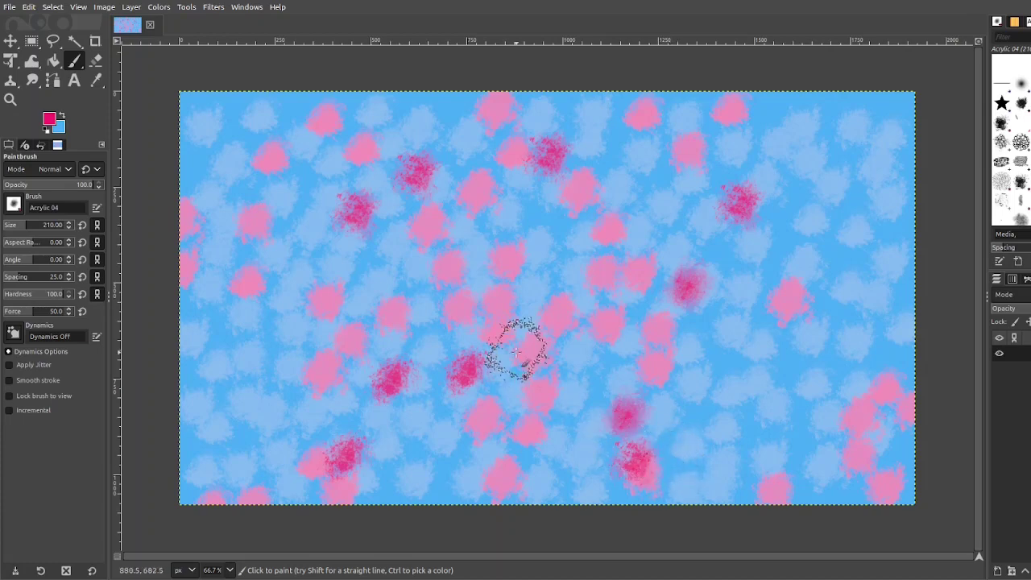
left_click(544, 227)
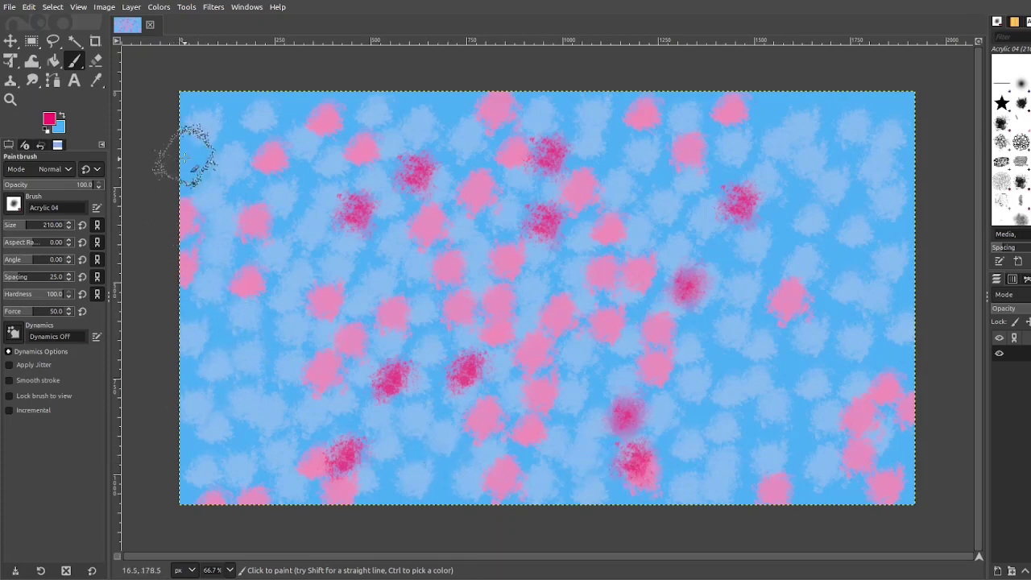
Dab deep pink in the canvas's upper-left corner, right of centre below mid-height, and on the left side below the middle
left_click(194, 101)
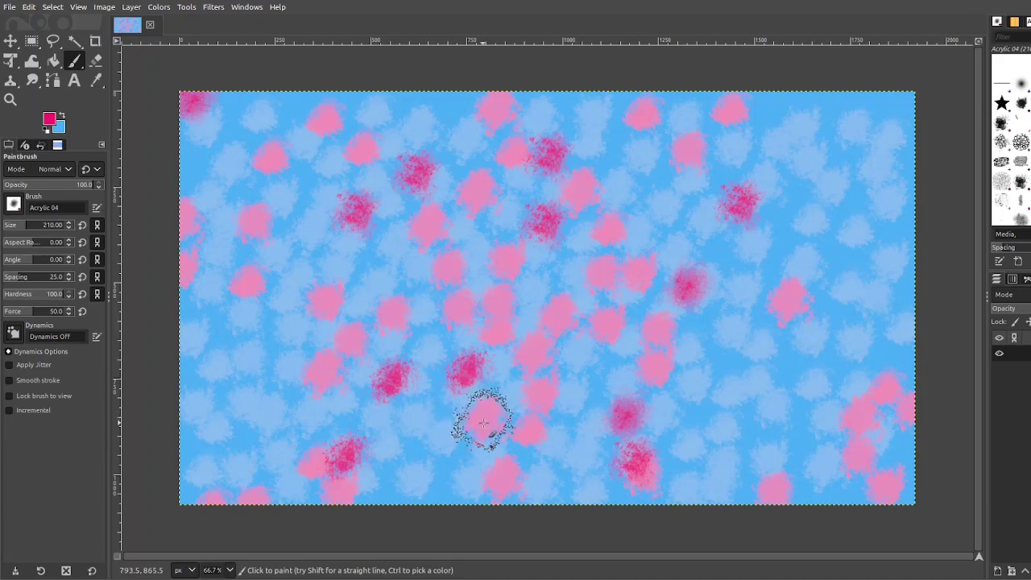
left_click(790, 373)
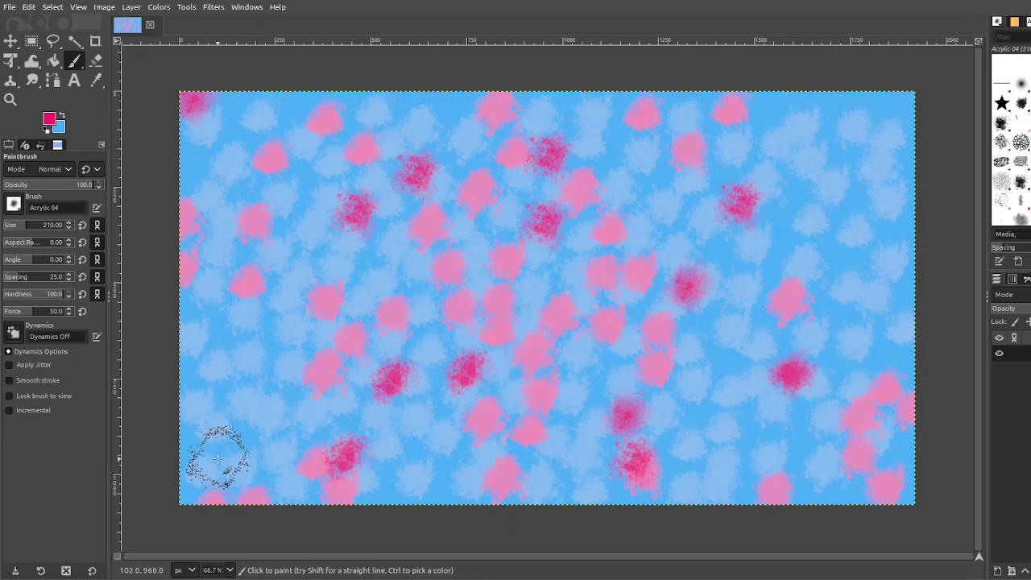
left_click(272, 333)
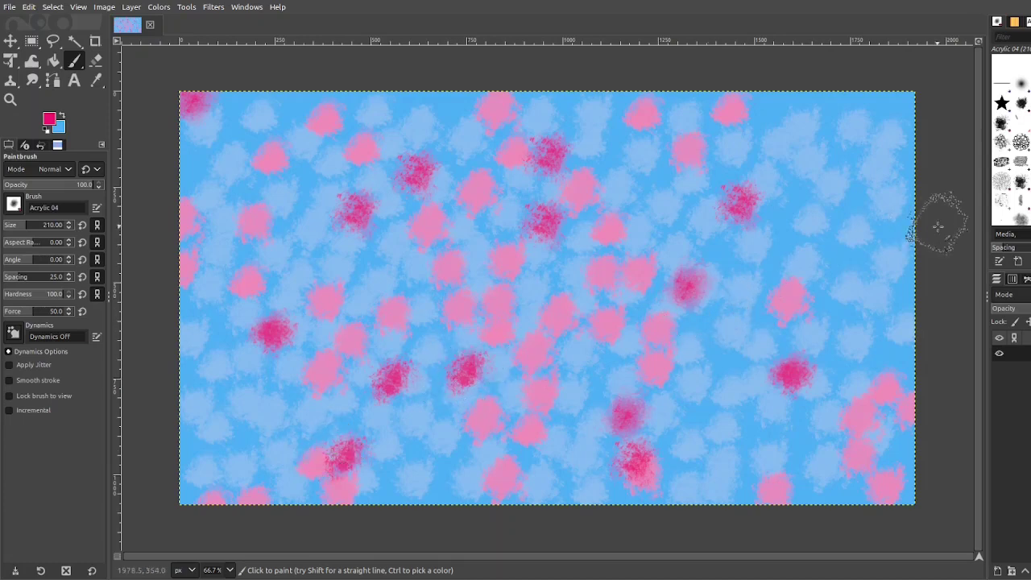
Switch to the Acrylic 05 #2 brush at size 256 and stamp four deep pink splatters right of centre, below centre and left of centre
left_click(1001, 181)
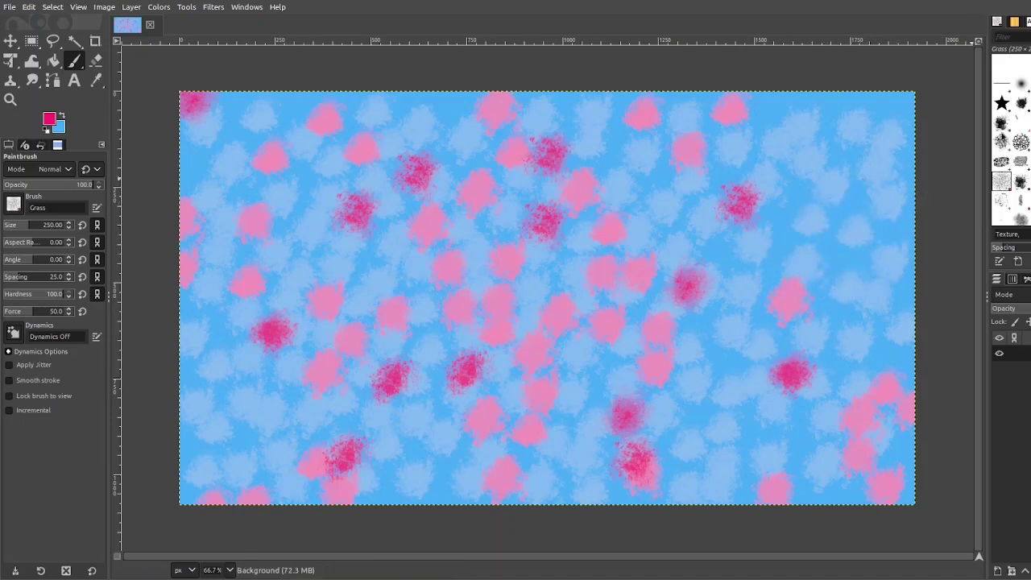
left_click(1001, 142)
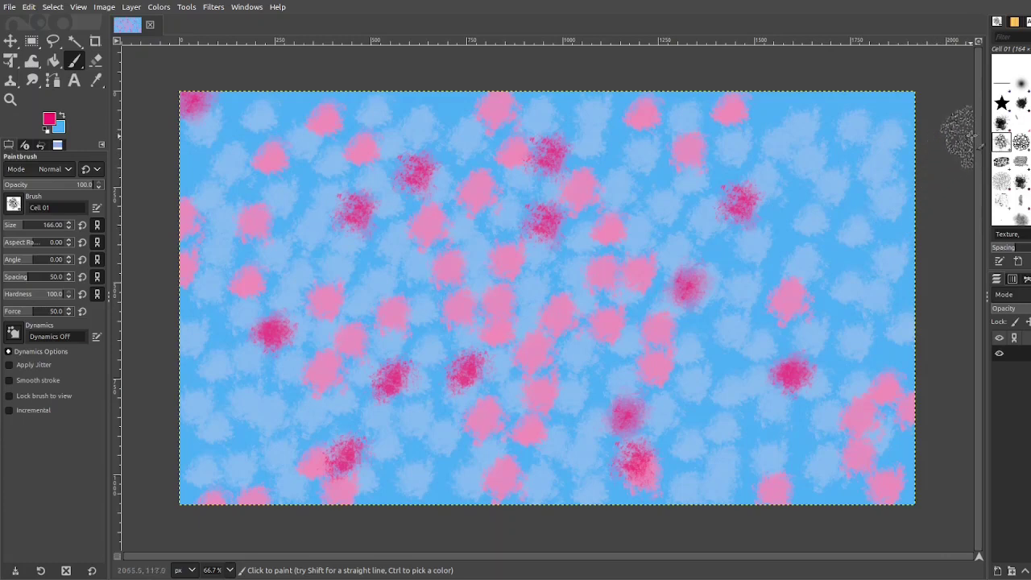
left_click(1001, 122)
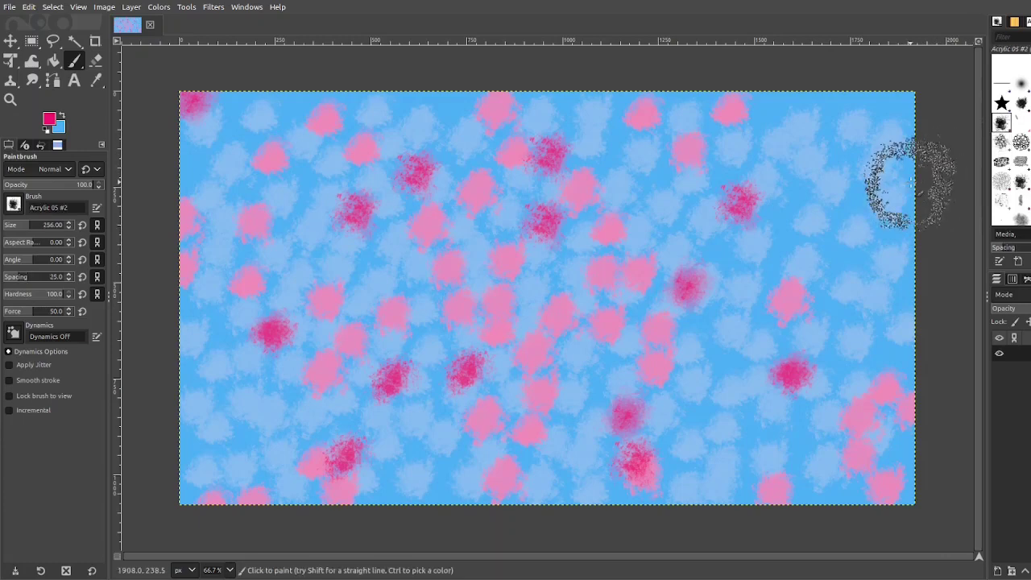
left_click(729, 315)
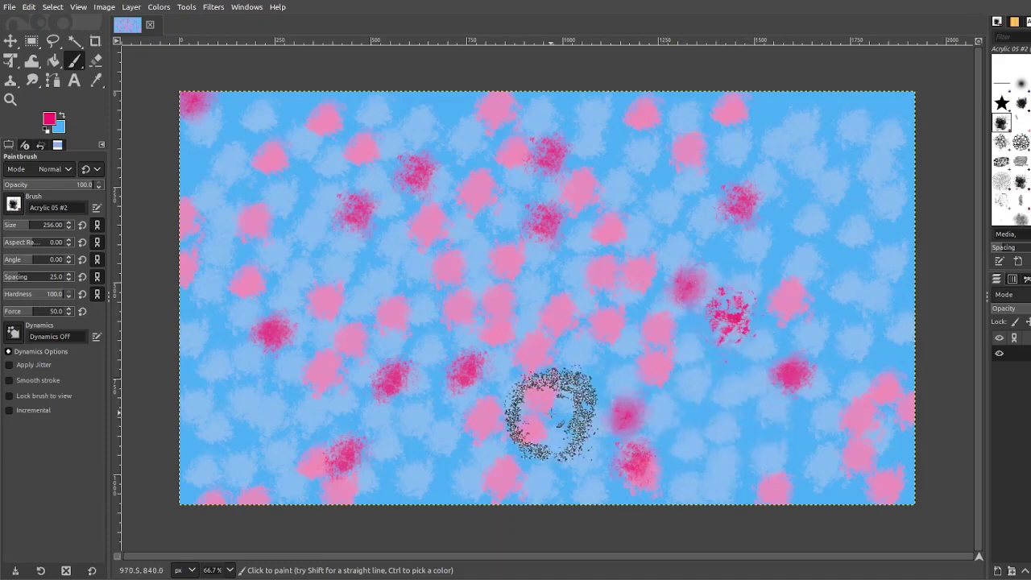
left_click(571, 388)
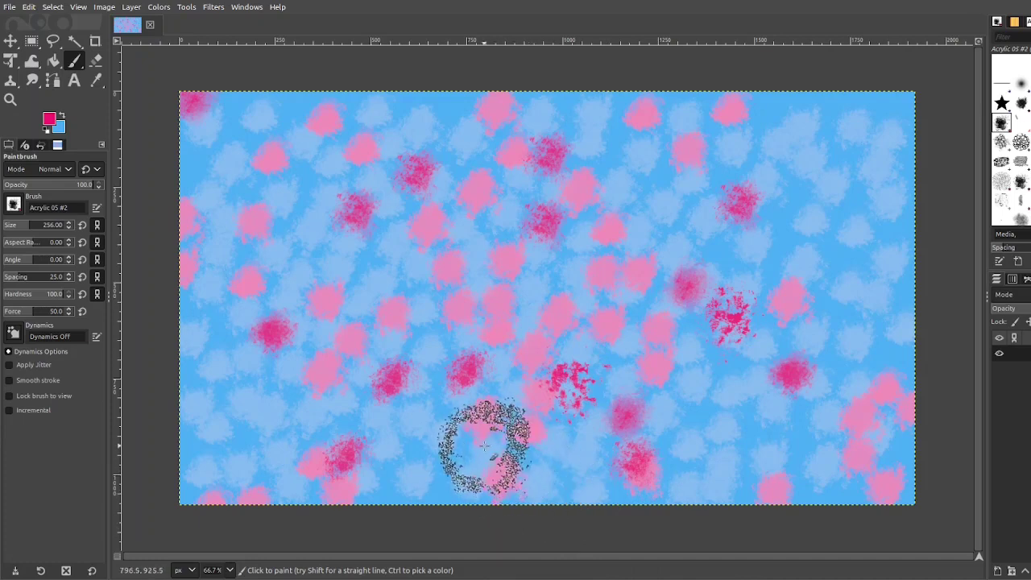
left_click(365, 277)
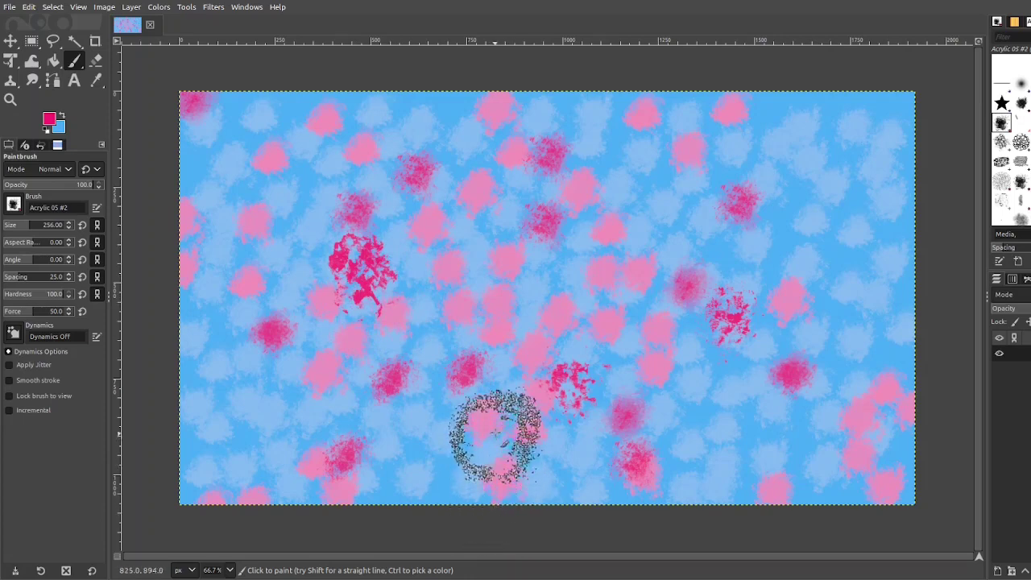
left_click(435, 266)
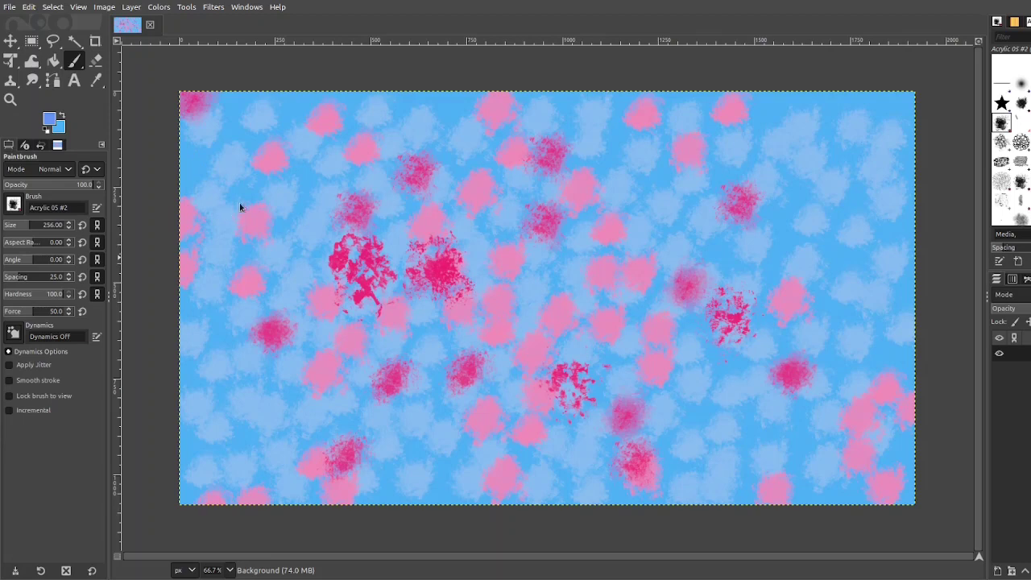
Try periwinkle-blue splatters on the canvas's left side and around the area just below its centre
left_click(281, 252)
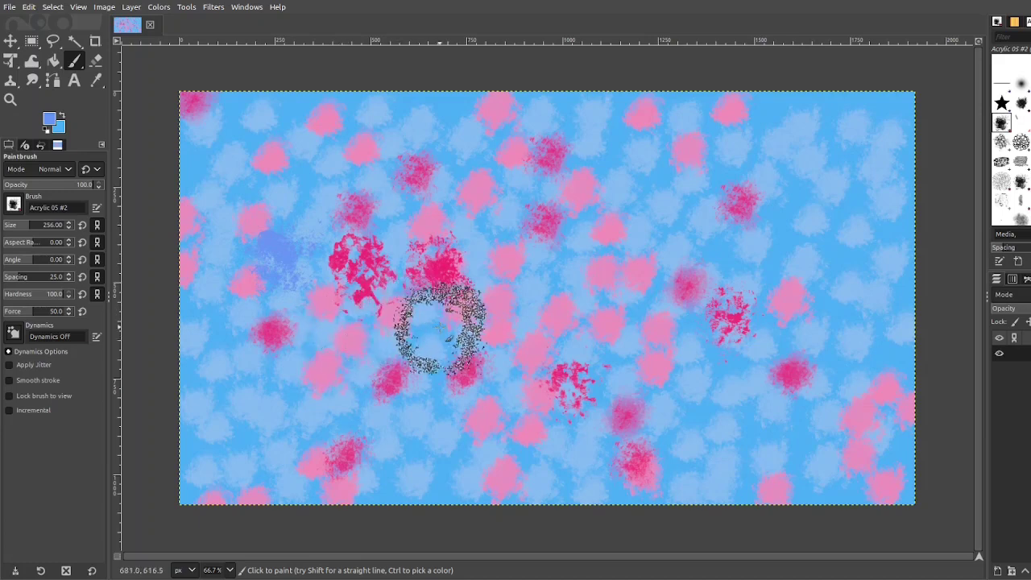
left_click(449, 350)
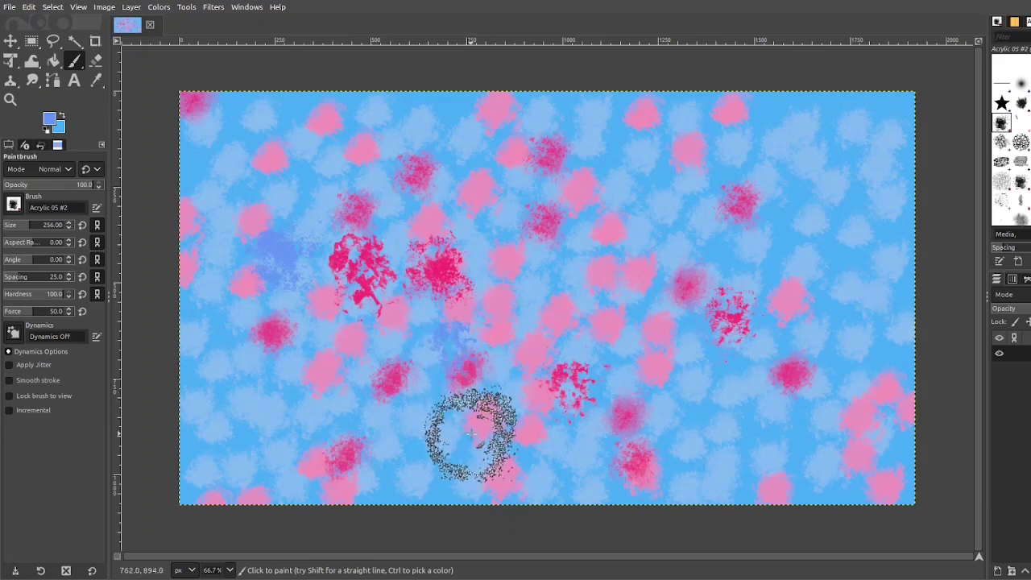
left_click(560, 358)
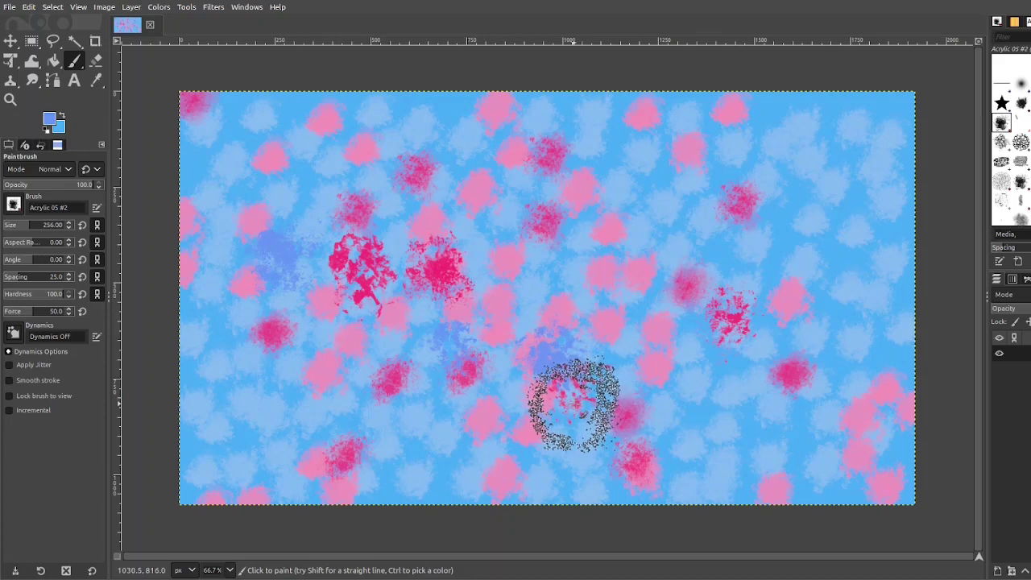
Undo the three periwinkle-blue splatters
left_click(28, 7)
left_click(38, 28)
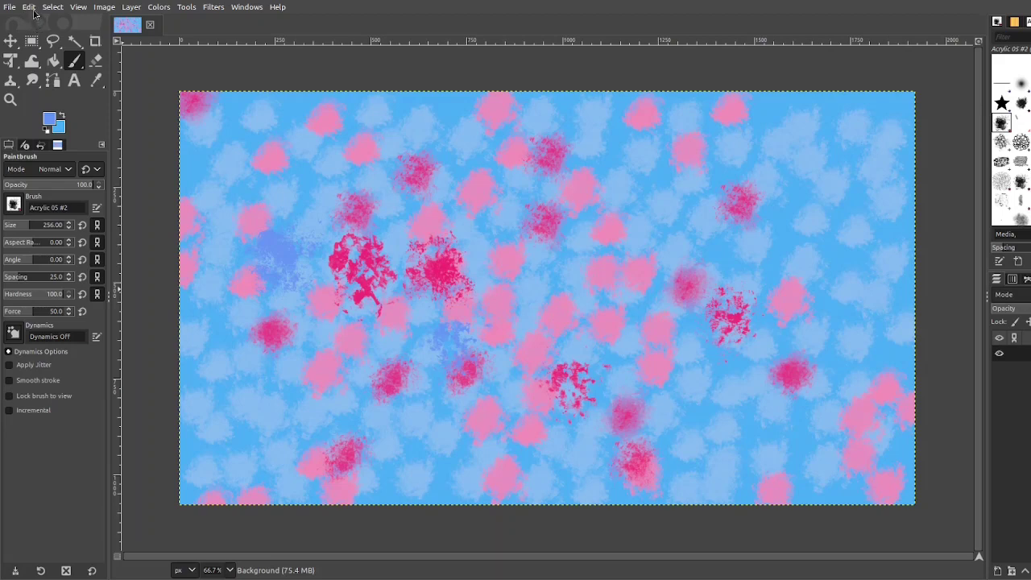
left_click(34, 11)
left_click(46, 28)
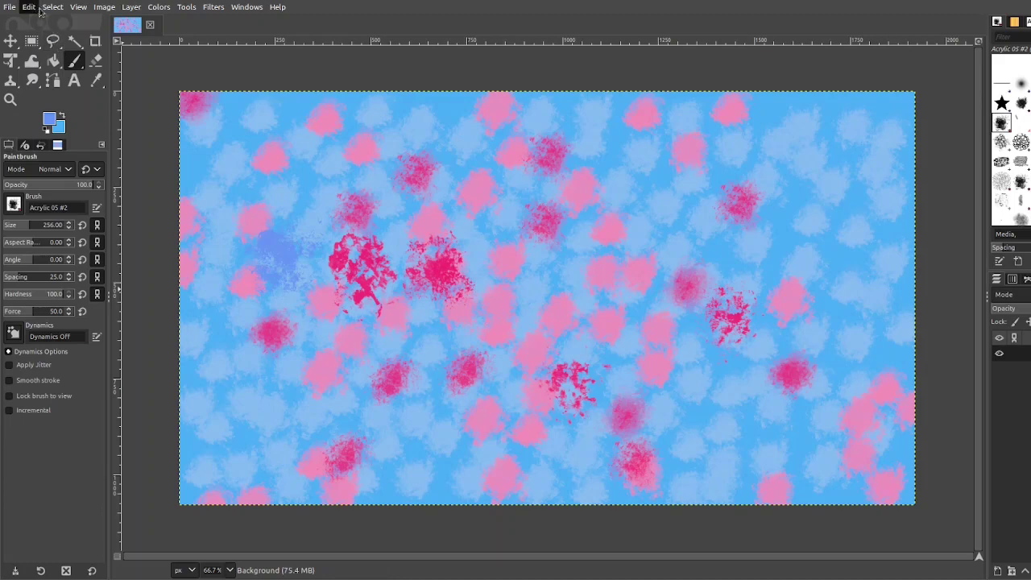
left_click(36, 10)
left_click(40, 19)
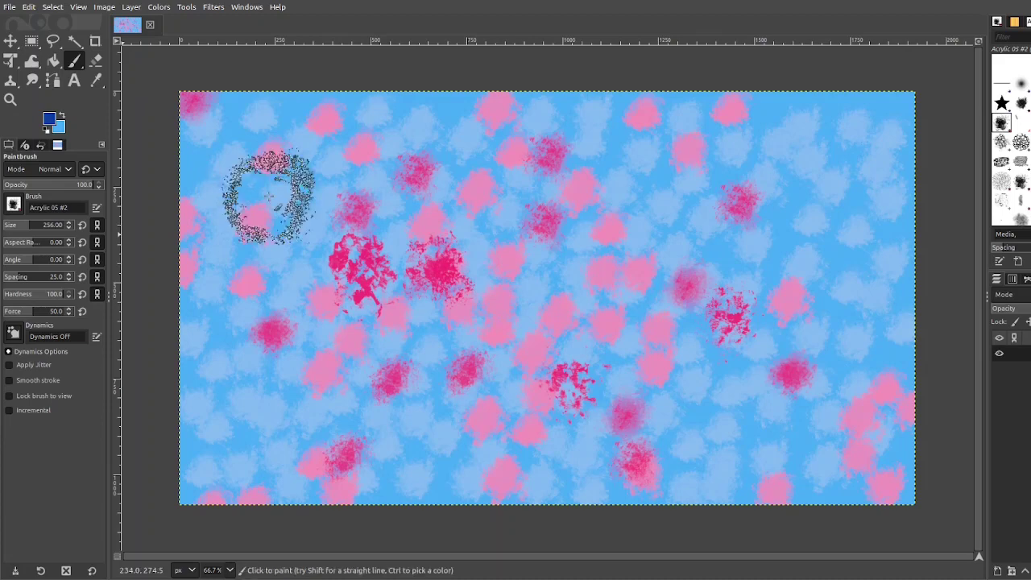
Stamp dark blue Acrylic 05 #2 splatters at the upper left, near the centre, and at several spots right of centre
left_click_drag(282, 223, 290, 246)
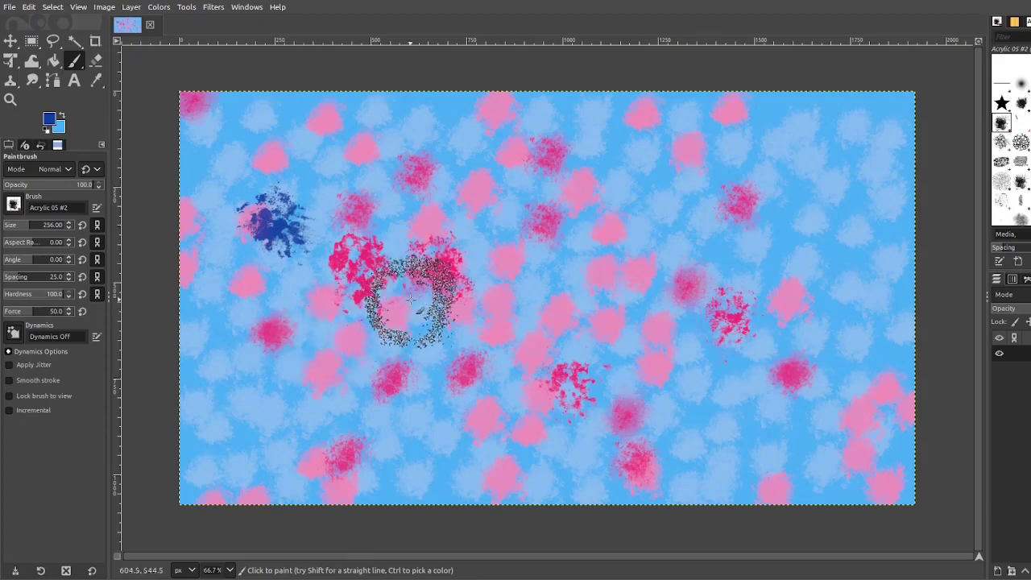
left_click(544, 303)
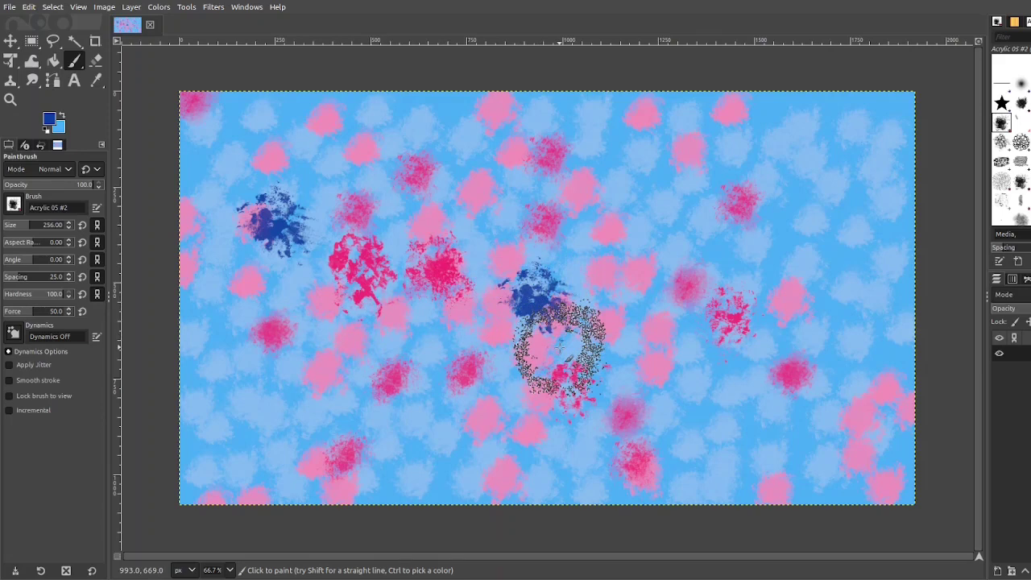
left_click(655, 353)
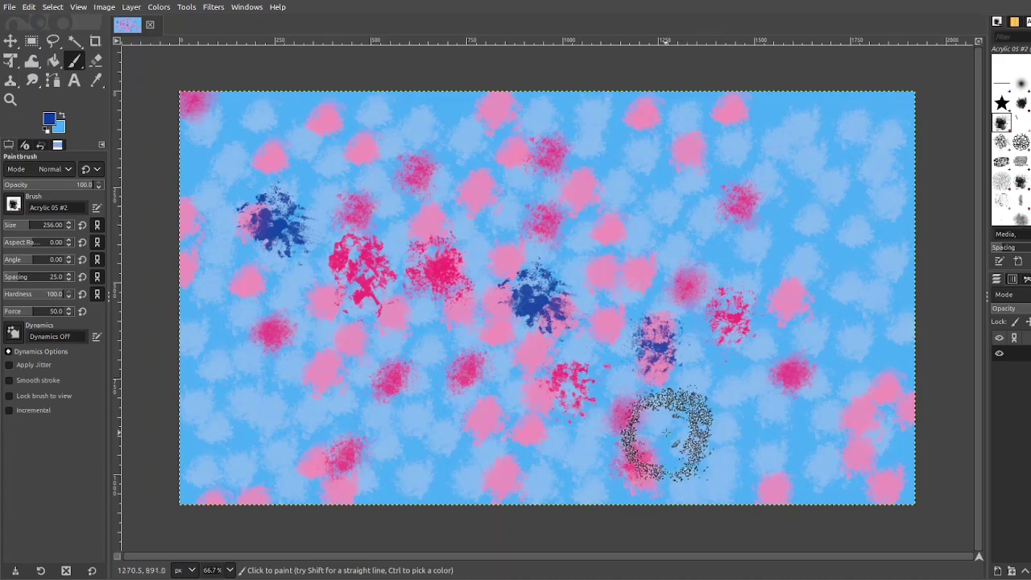
left_click(729, 391)
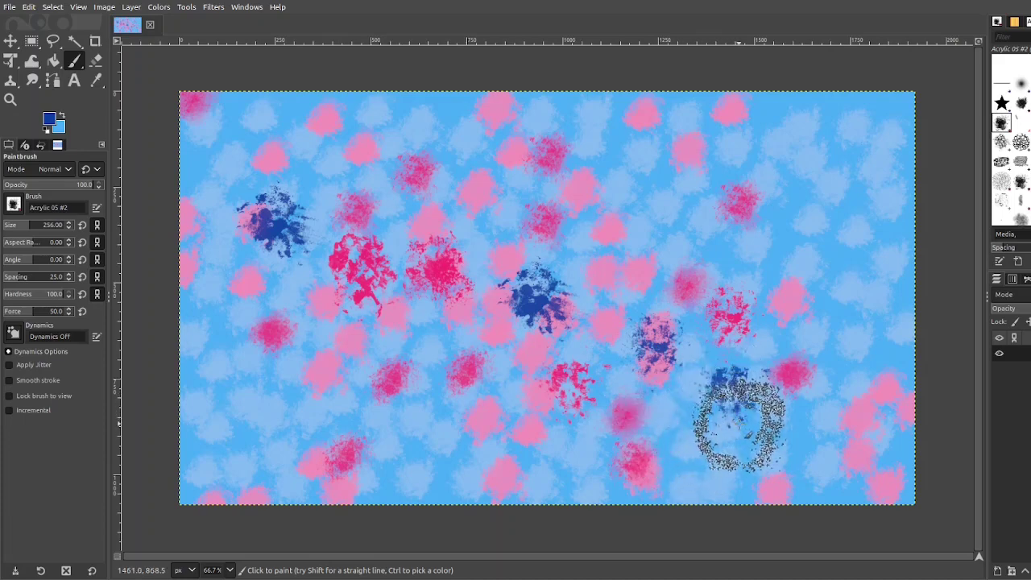
left_click(730, 260)
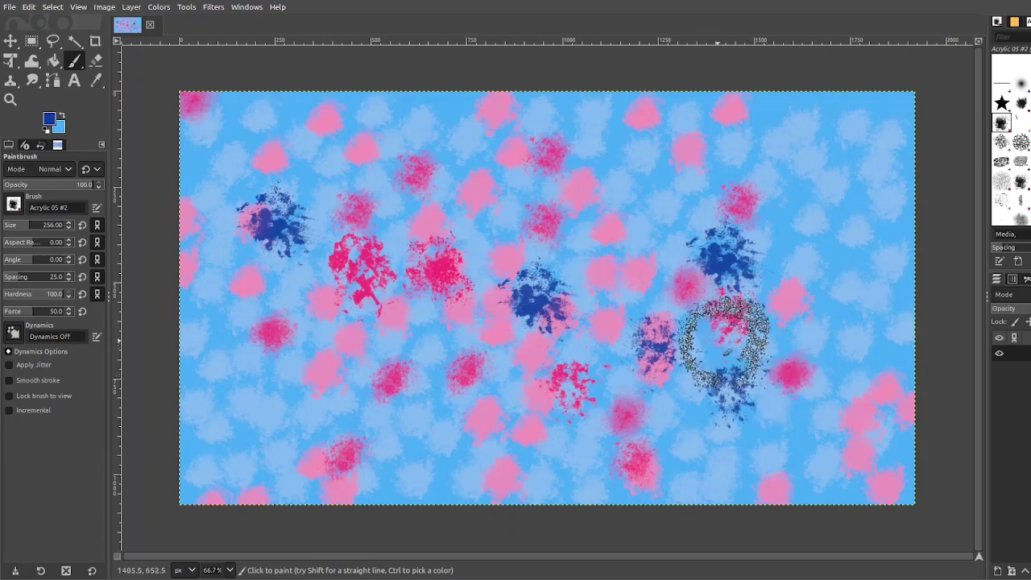
Scatter dark blue Acrylic 05 #2 splatters at size 256 across the canvas, filling gaps around the centre, along both sides and near the upper and lower edges
left_click(493, 235)
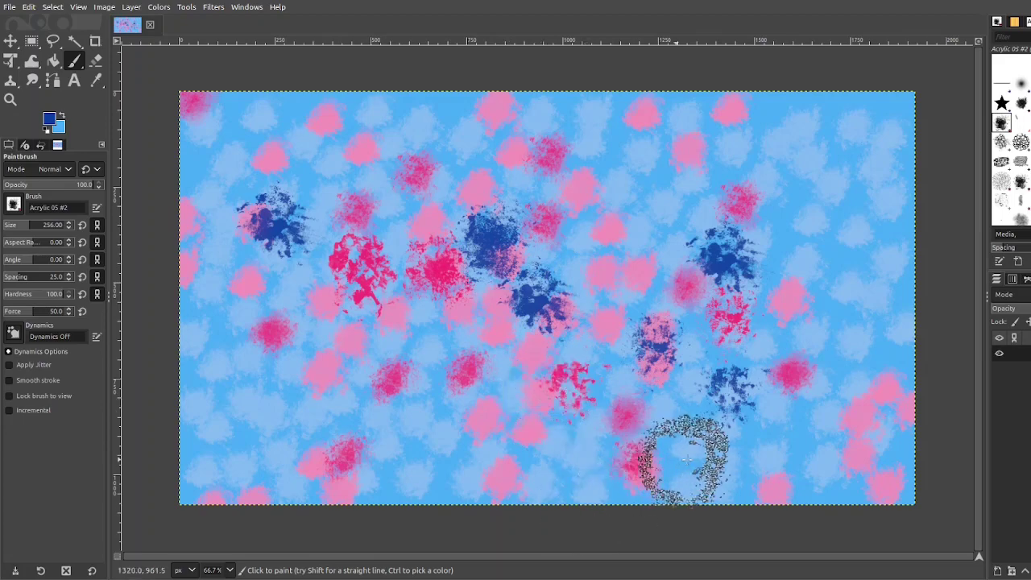
left_click(688, 423)
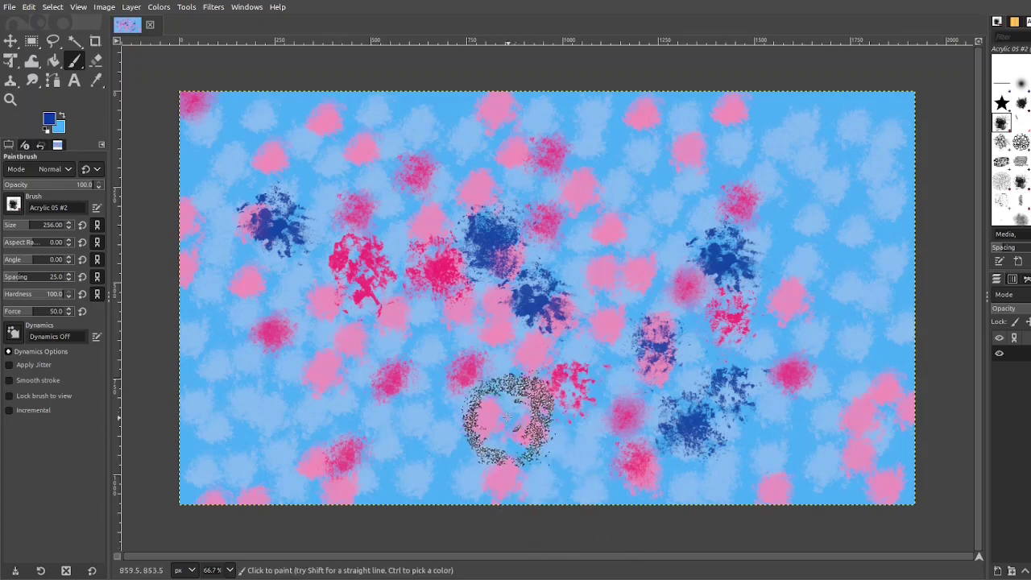
left_click(428, 338)
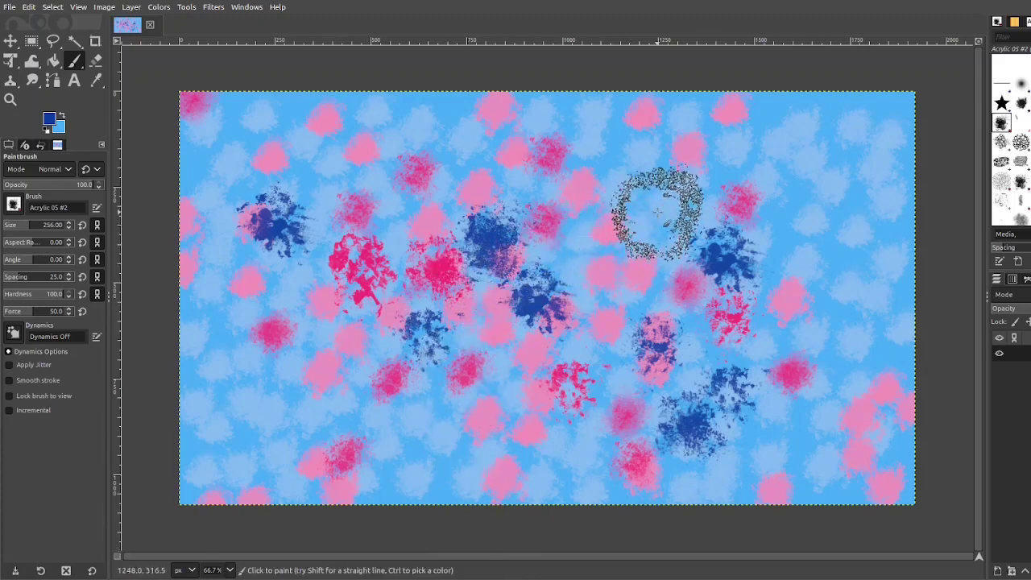
left_click(591, 251)
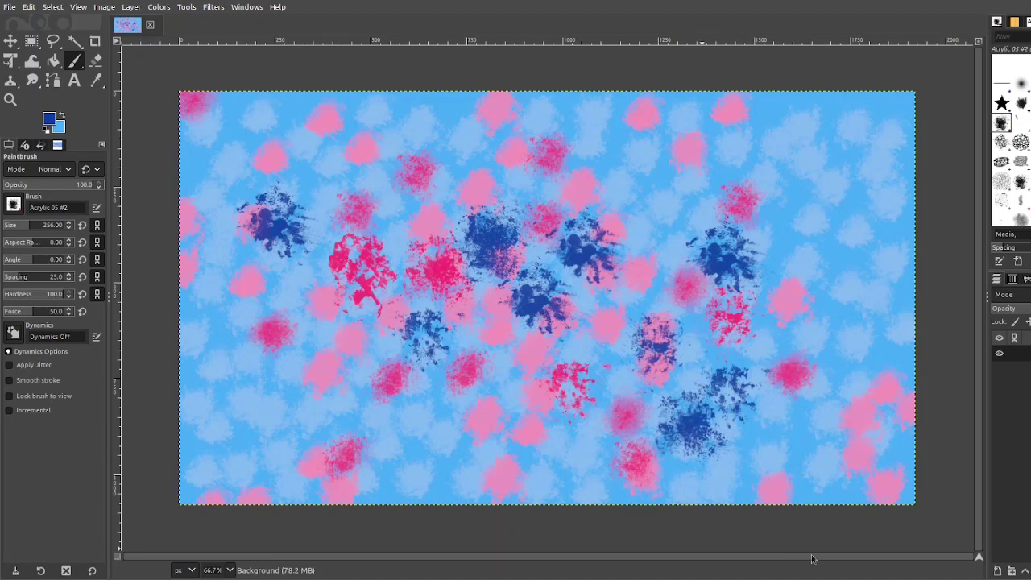
left_click(782, 291)
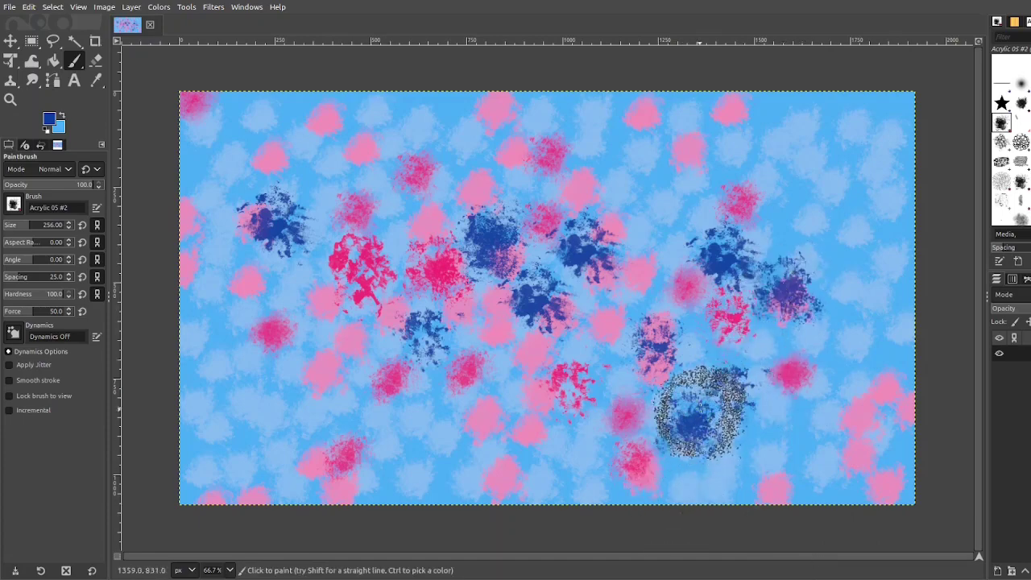
left_click(795, 154)
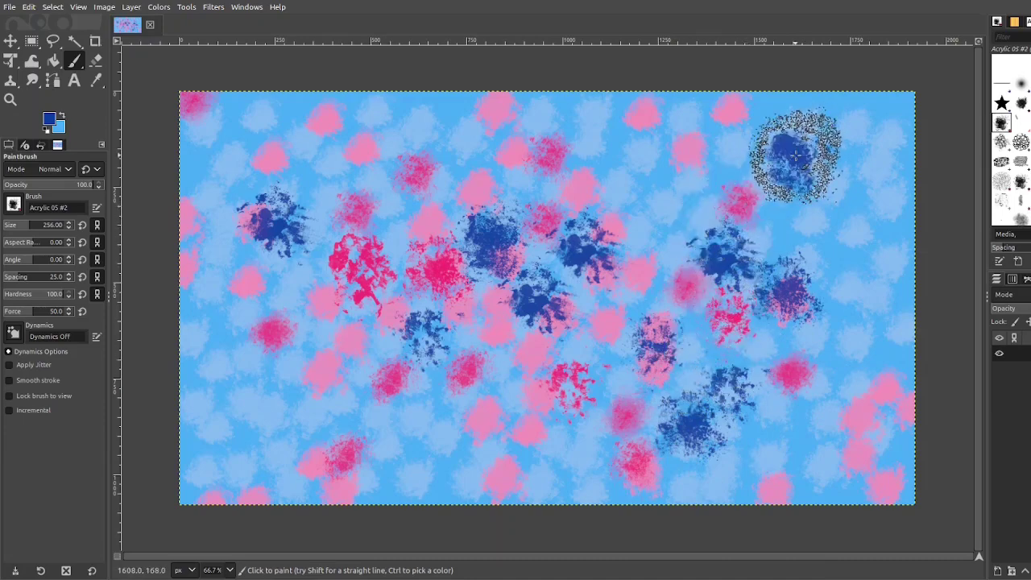
mouse_move(795, 154)
left_mouse_down()
mouse_move(796, 189)
mouse_move(824, 250)
mouse_move(804, 228)
left_mouse_up()
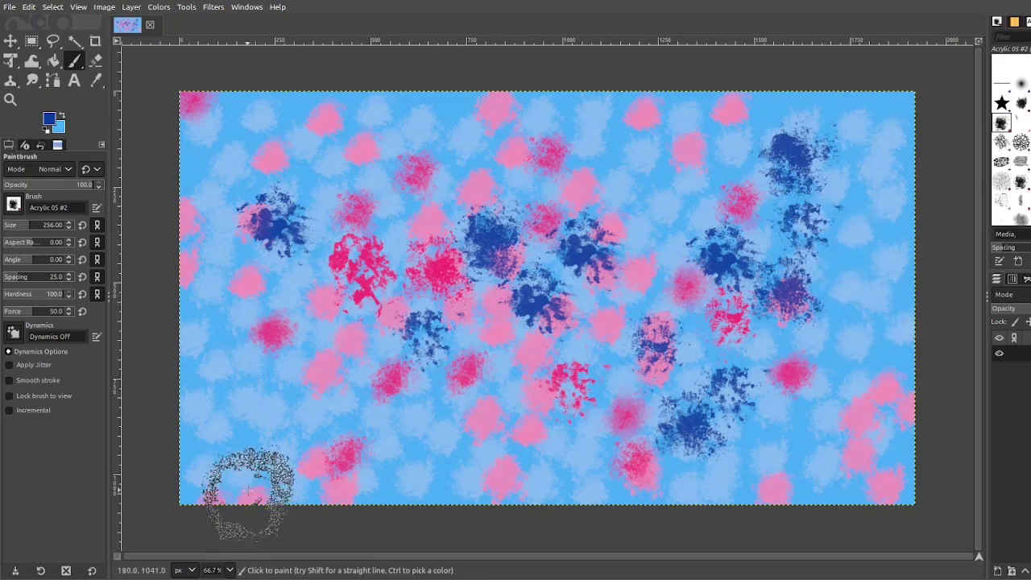
left_click(263, 353)
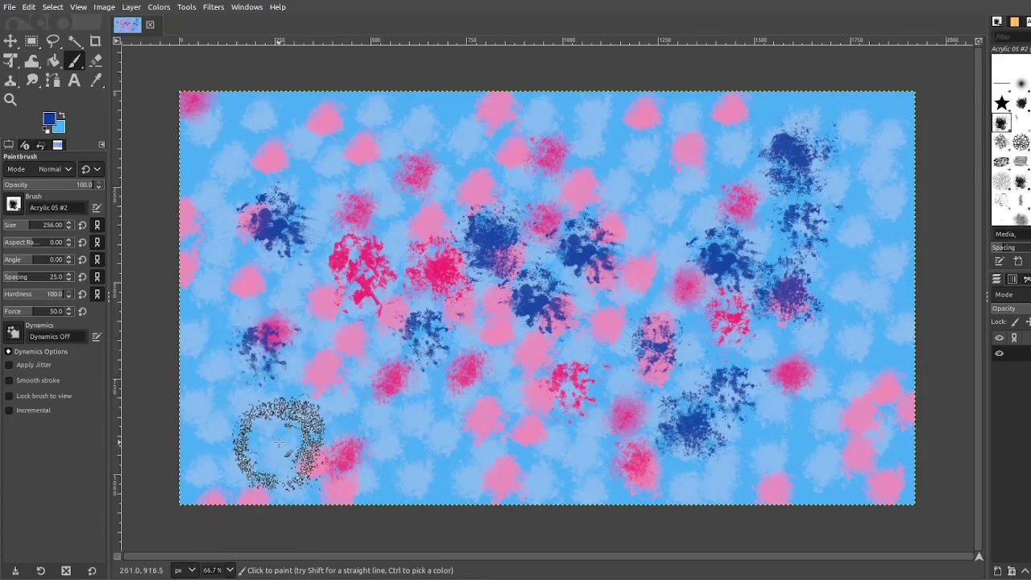
left_click(325, 377)
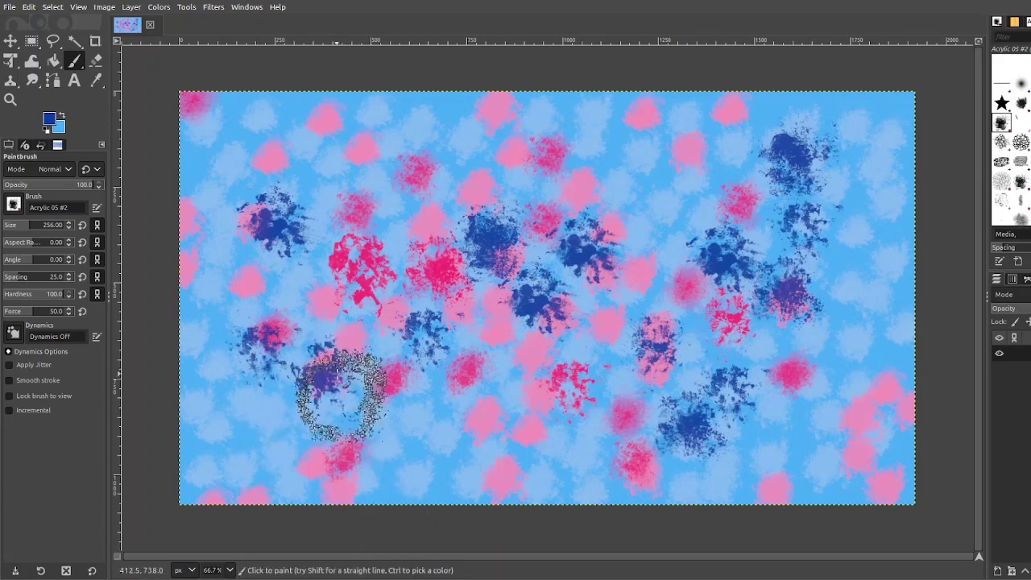
left_click(314, 186)
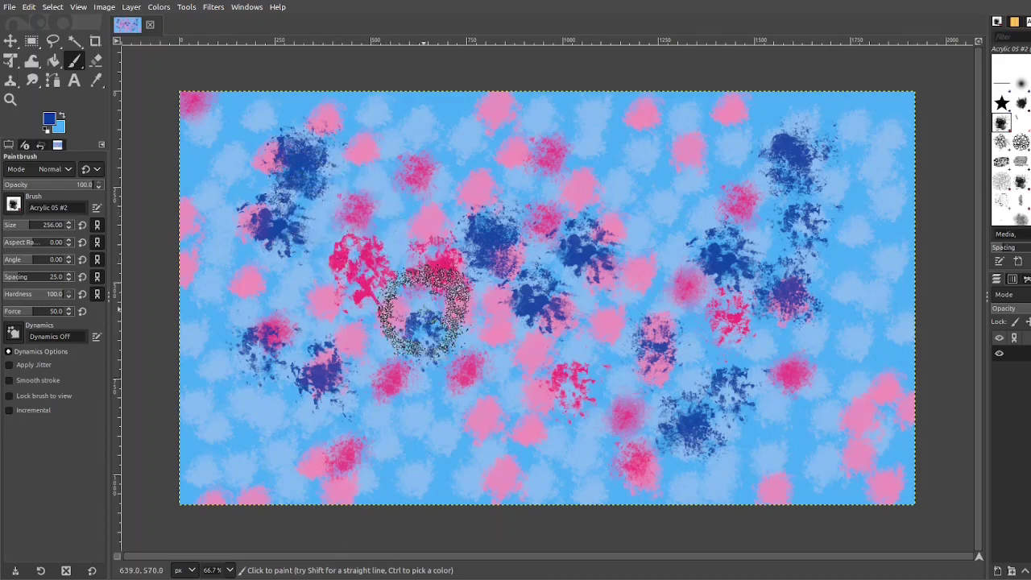
left_click(565, 469)
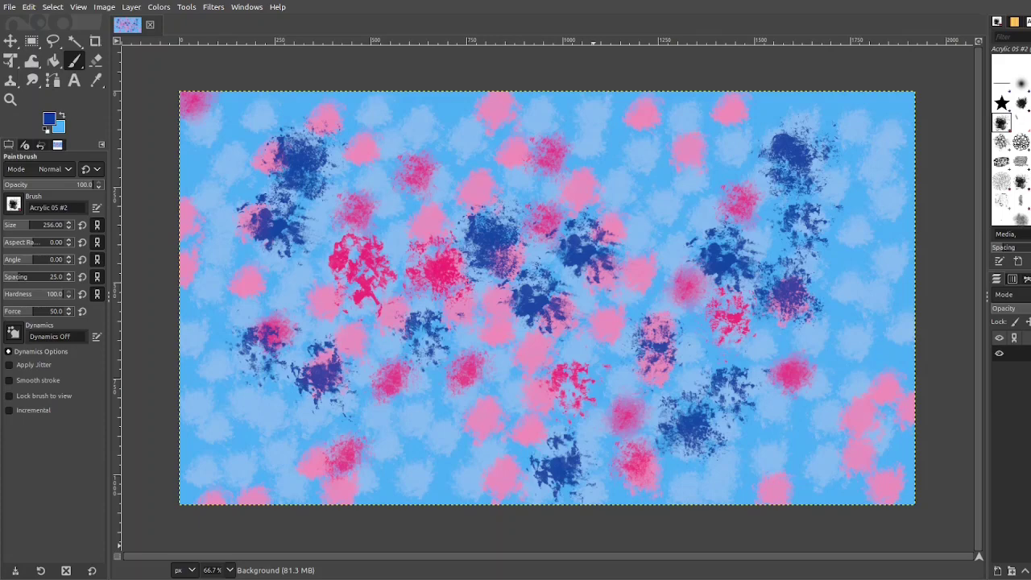
left_click(877, 286)
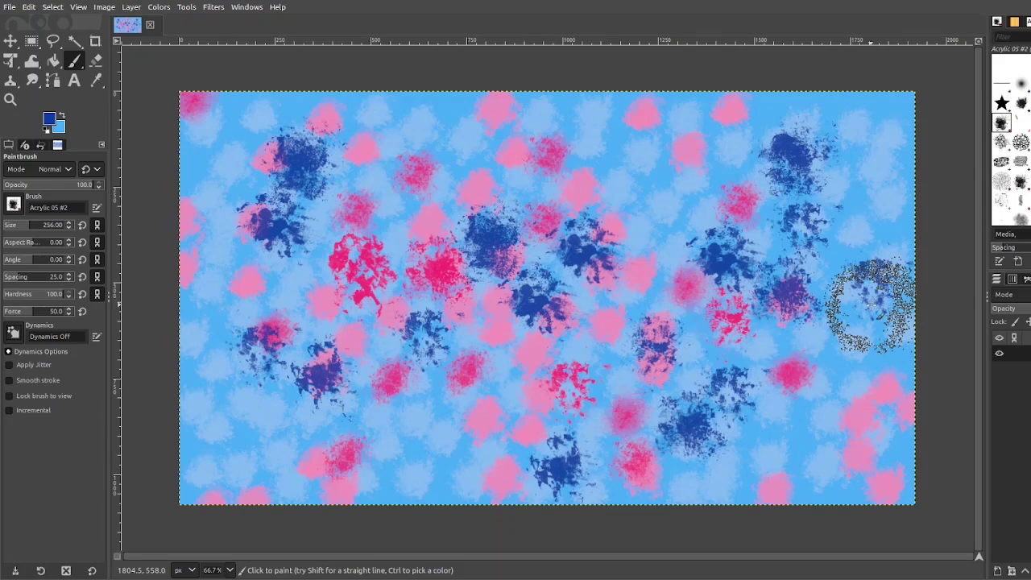
left_click(875, 290)
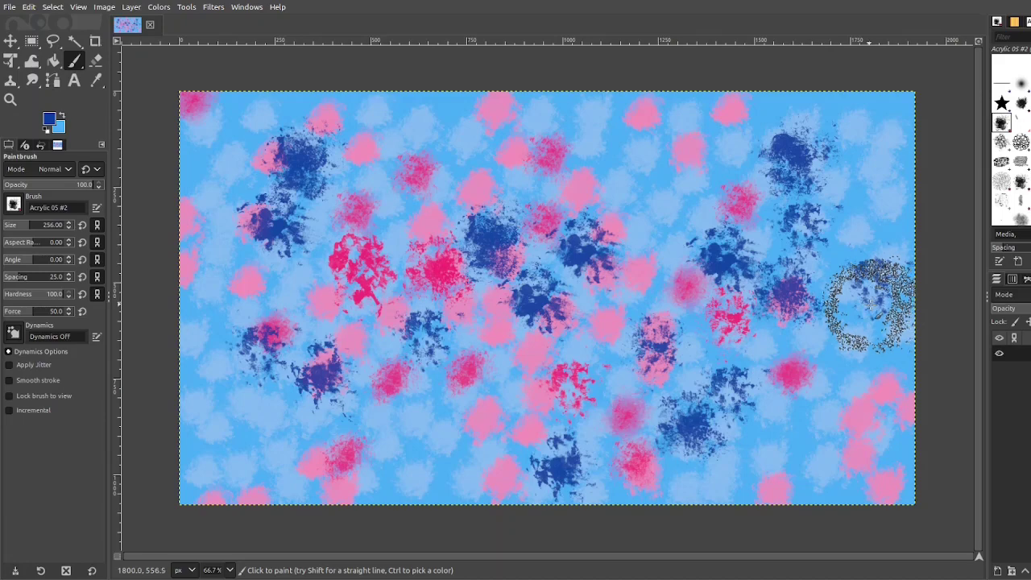
left_click(842, 201)
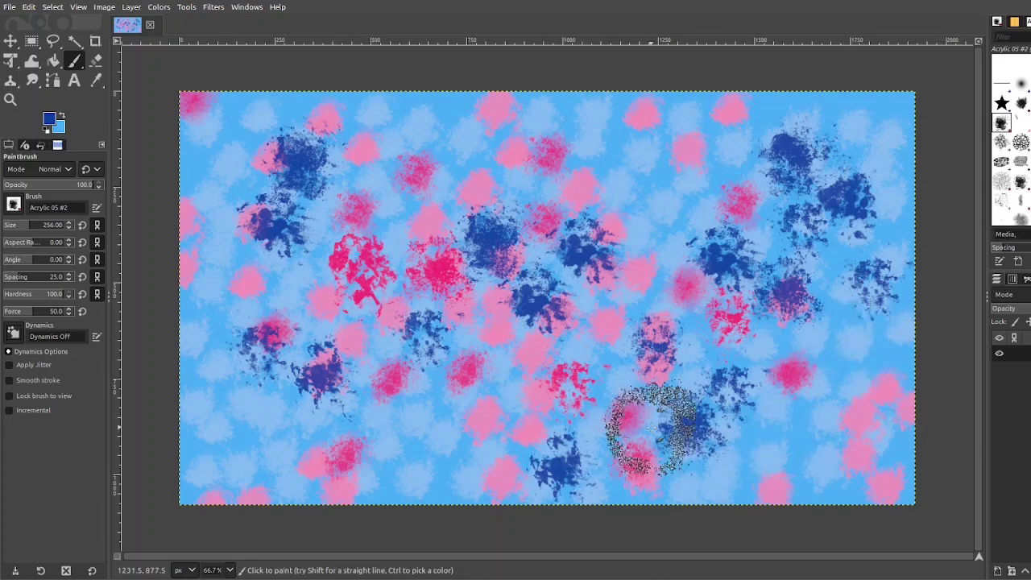
left_click(874, 367)
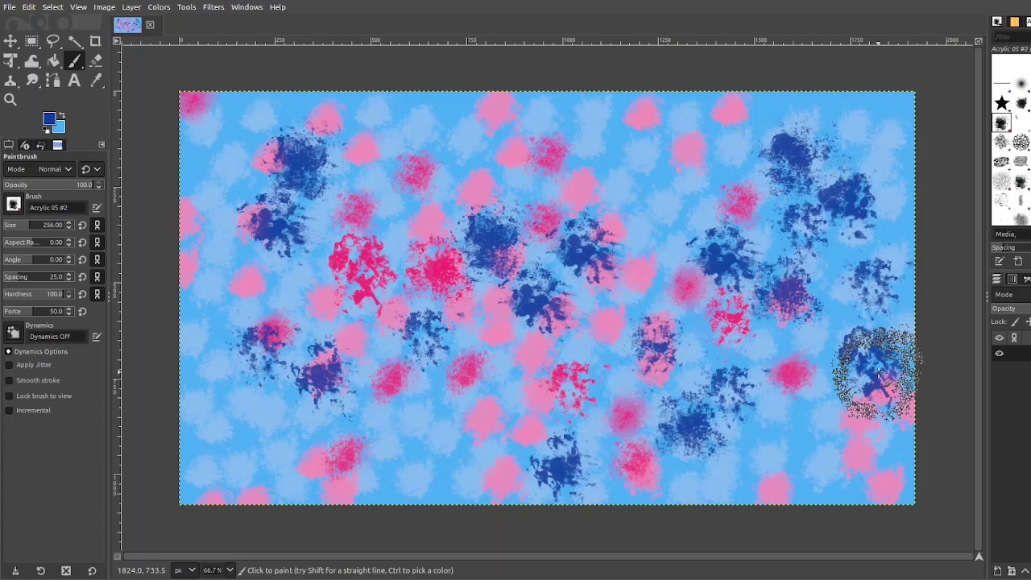
left_click(852, 123)
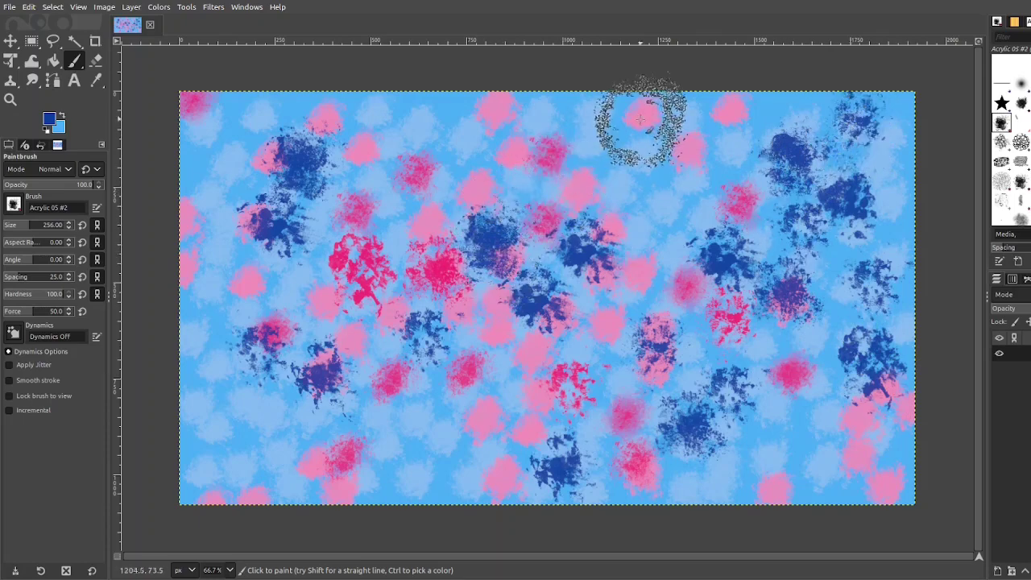
left_click(593, 151)
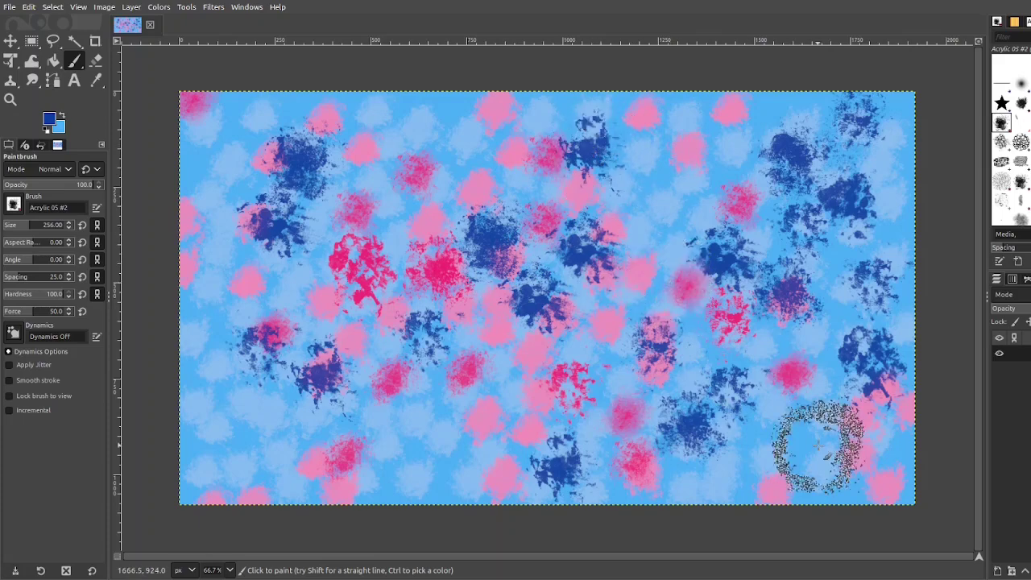
left_click(714, 478)
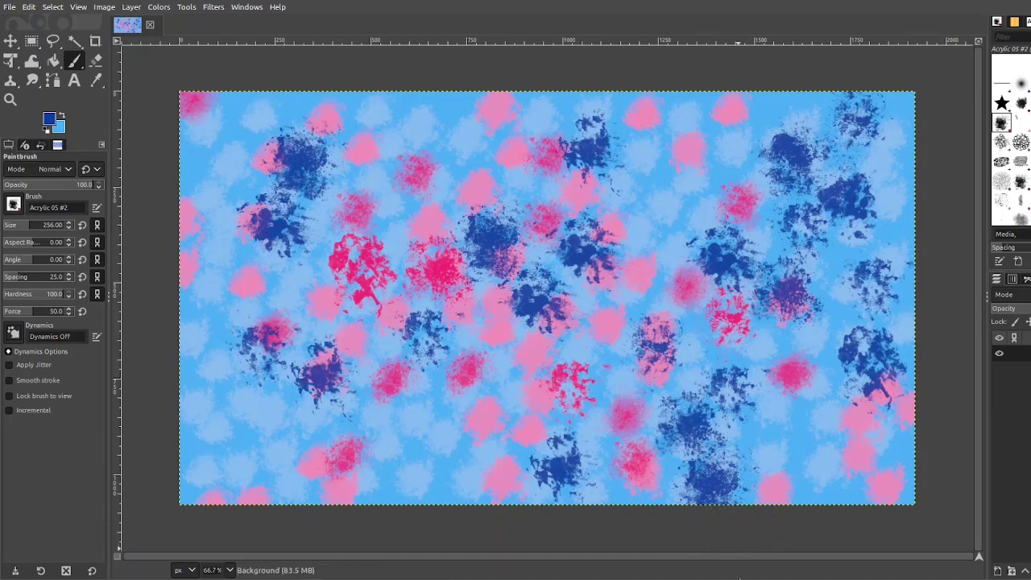
left_click(427, 450)
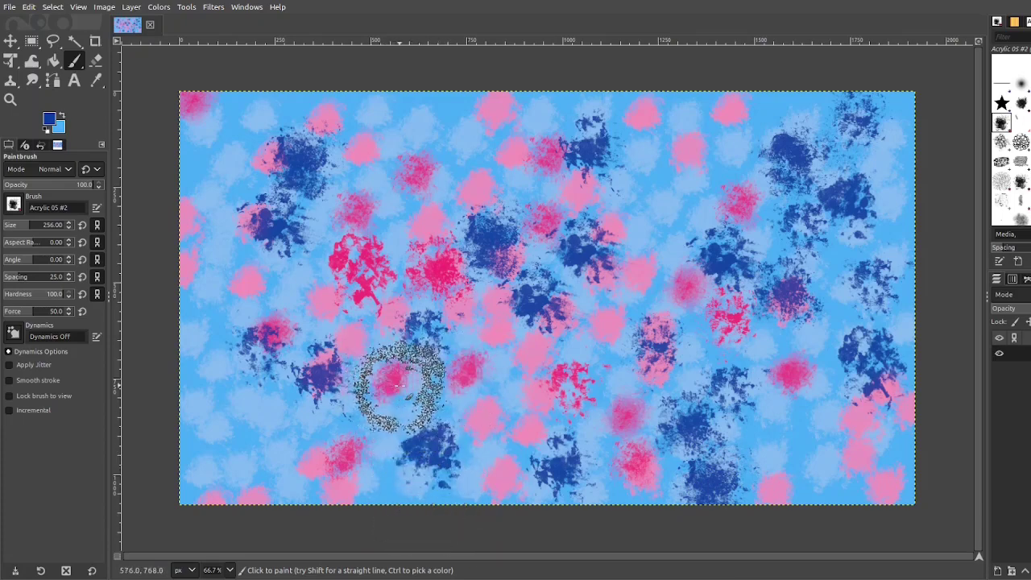
left_click(416, 385)
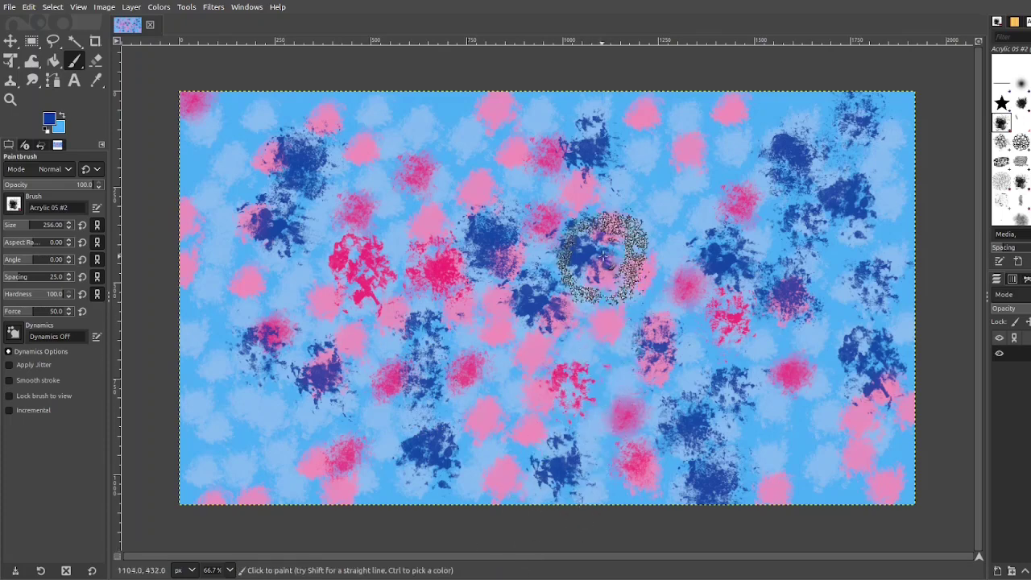
left_click(642, 196)
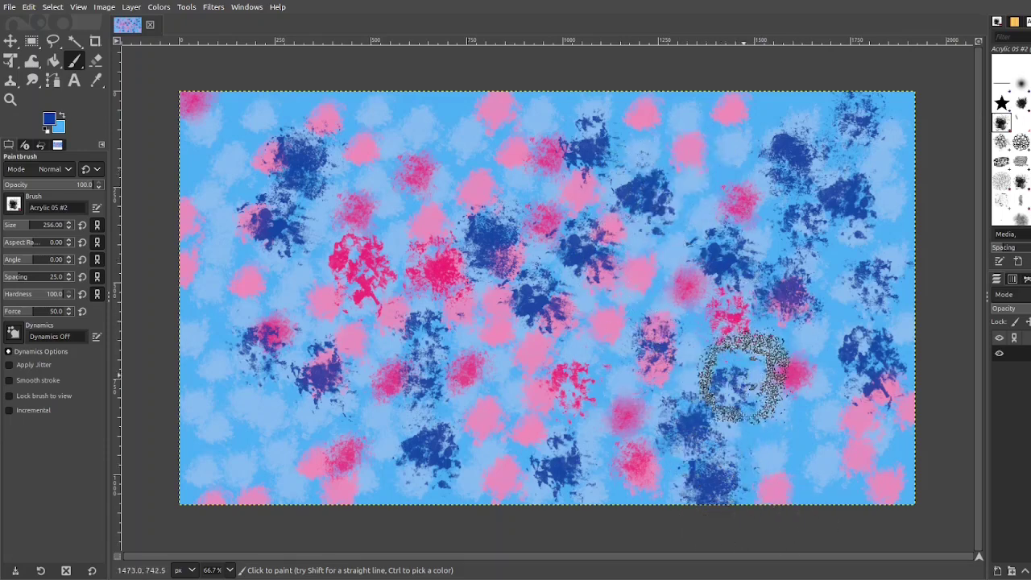
left_click(806, 420)
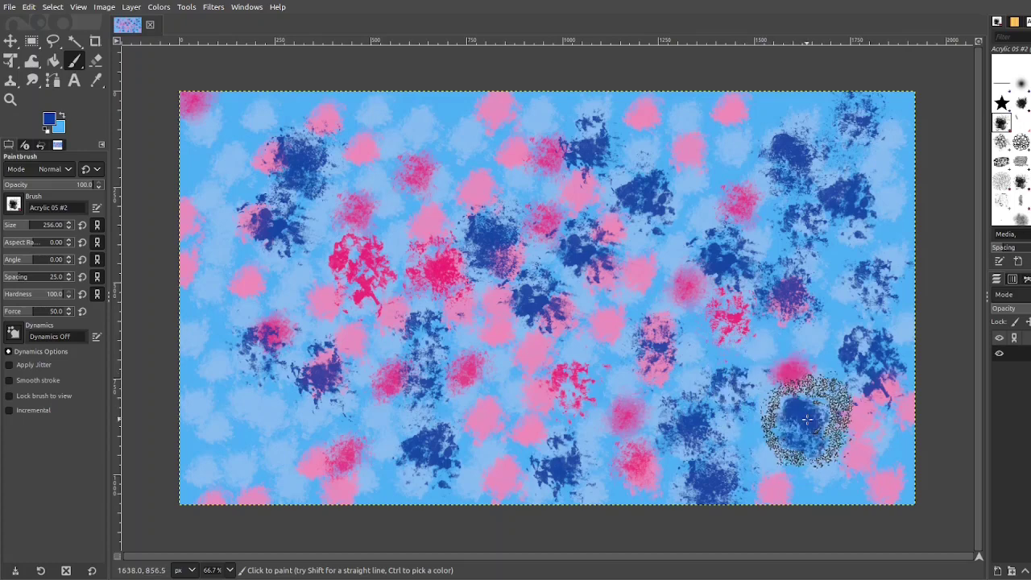
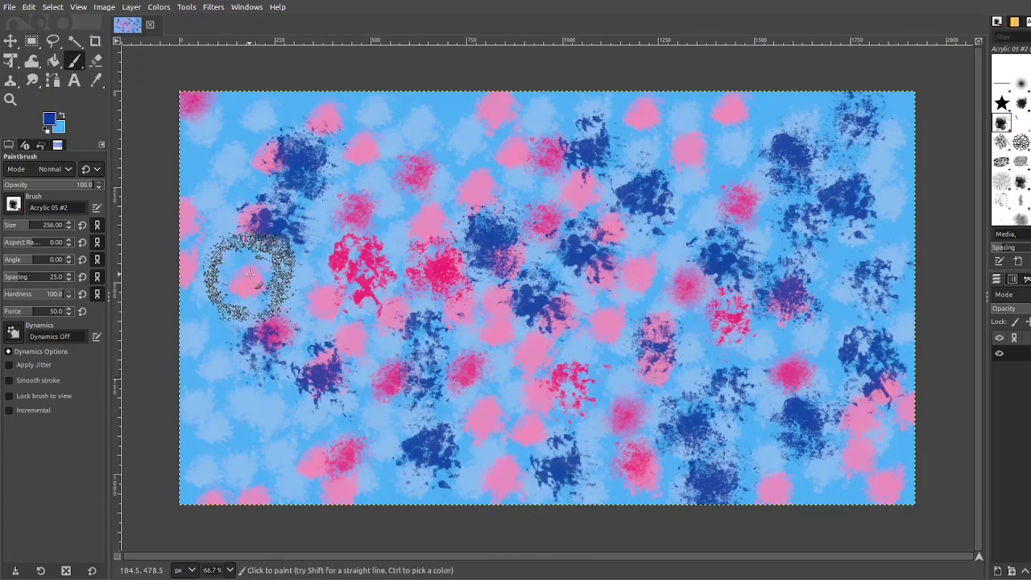
left_click(395, 110)
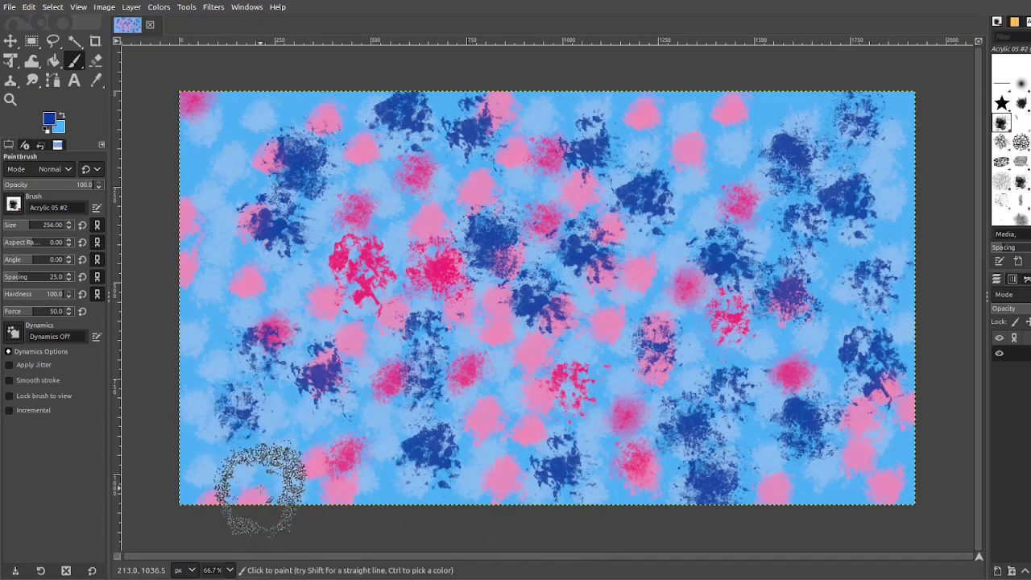
left_click(890, 205)
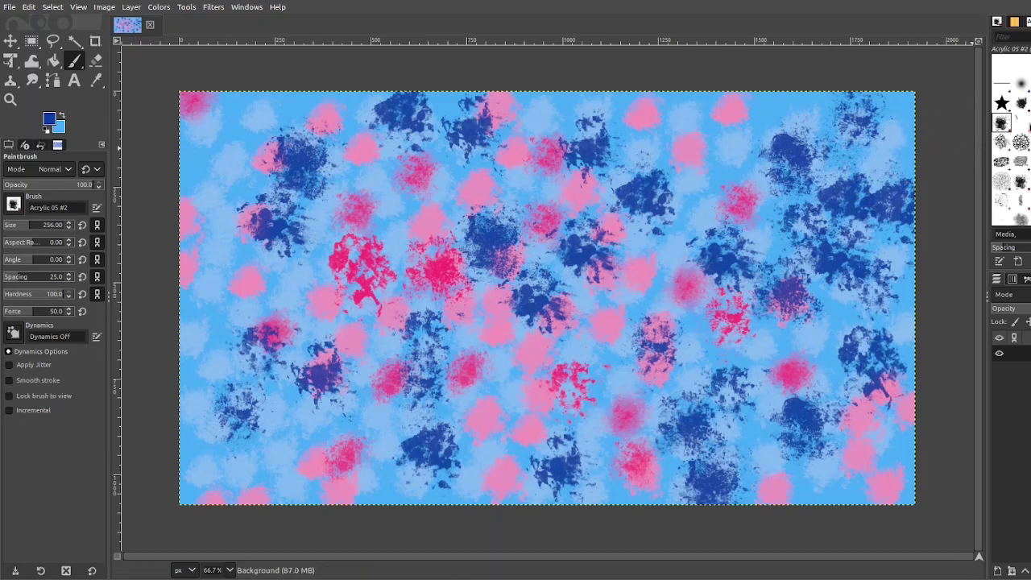
Set the foreground colour to magenta and stamp Acrylic 03 dabs at size 211 left of centre and just below the centre
left_click(1021, 123)
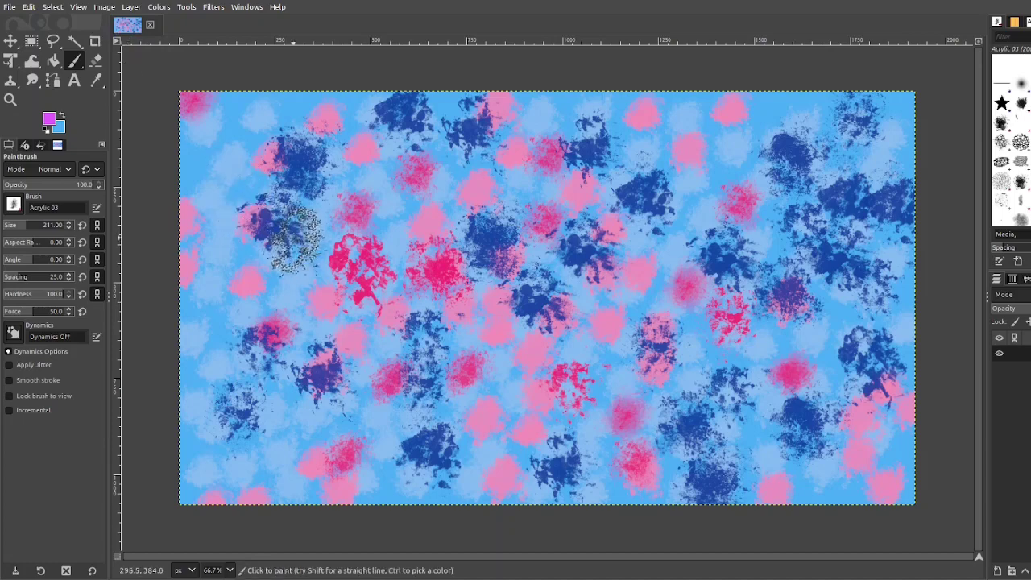
left_click(320, 233)
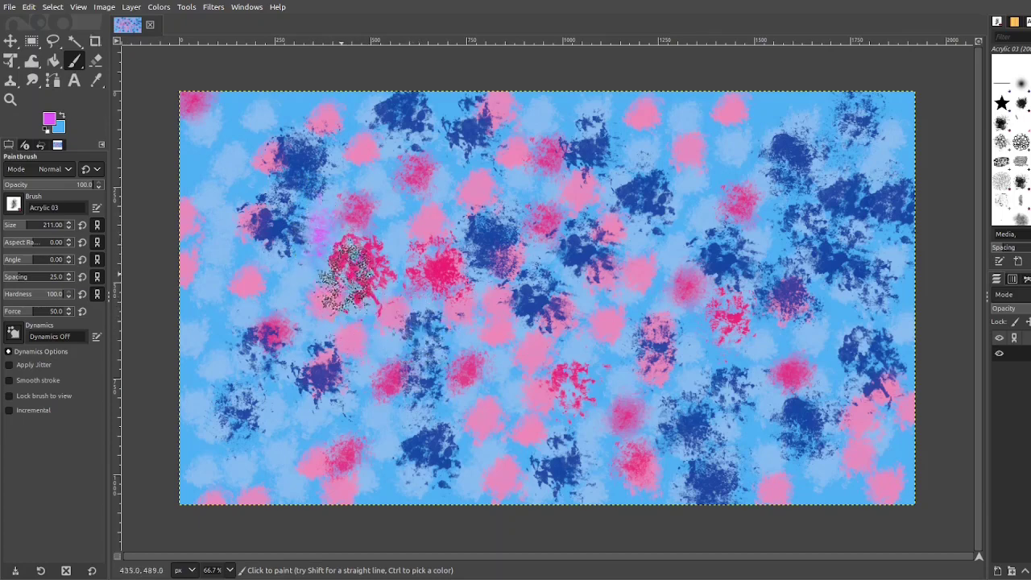
left_click(382, 347)
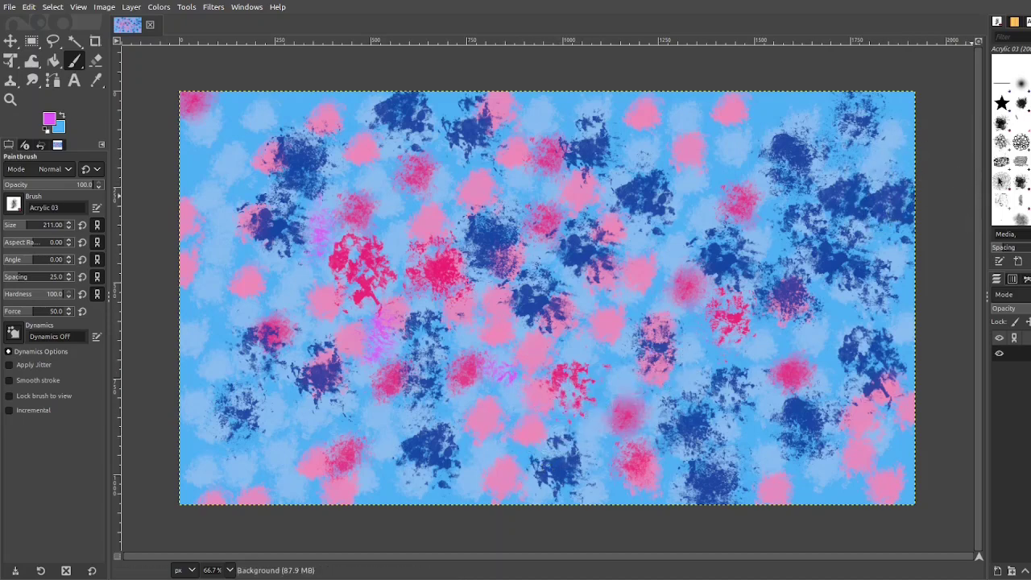
Switch to the Smoke brush at size 168 and stamp soft magenta dabs right of centre, around the lower centre, and near the left and upper edges
left_click(1001, 144)
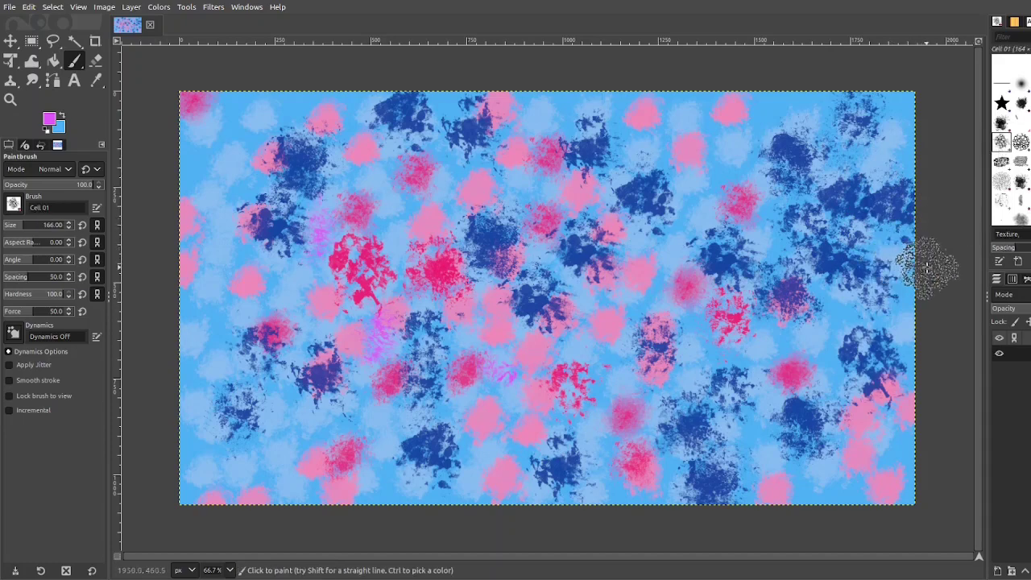
left_click(1022, 219)
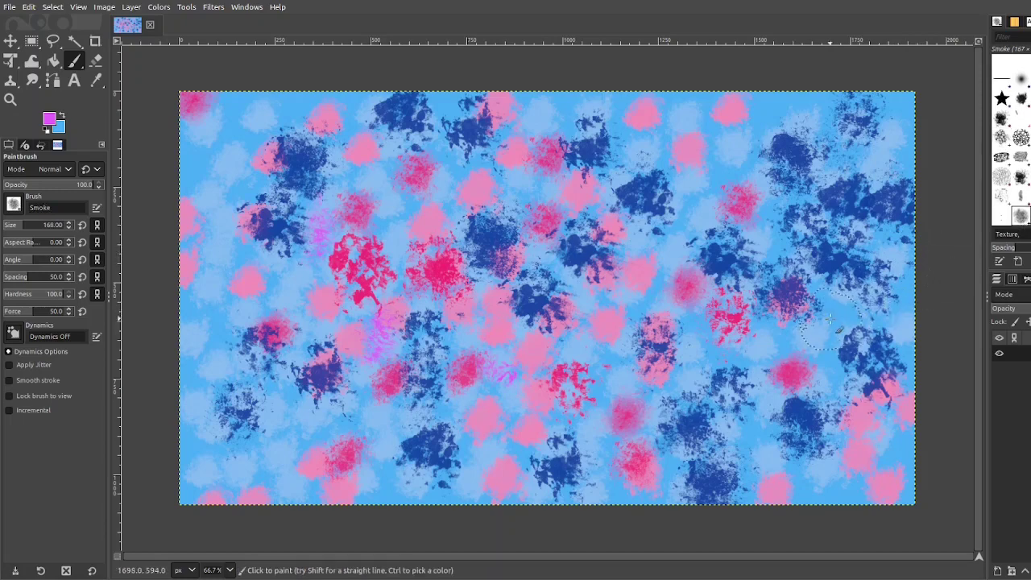
left_click(806, 322)
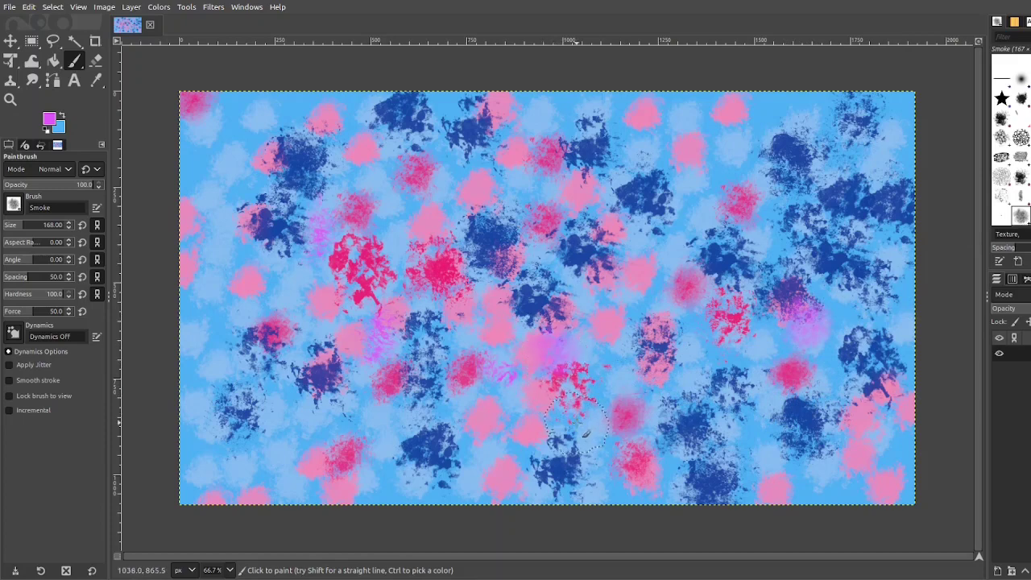
left_click(498, 358)
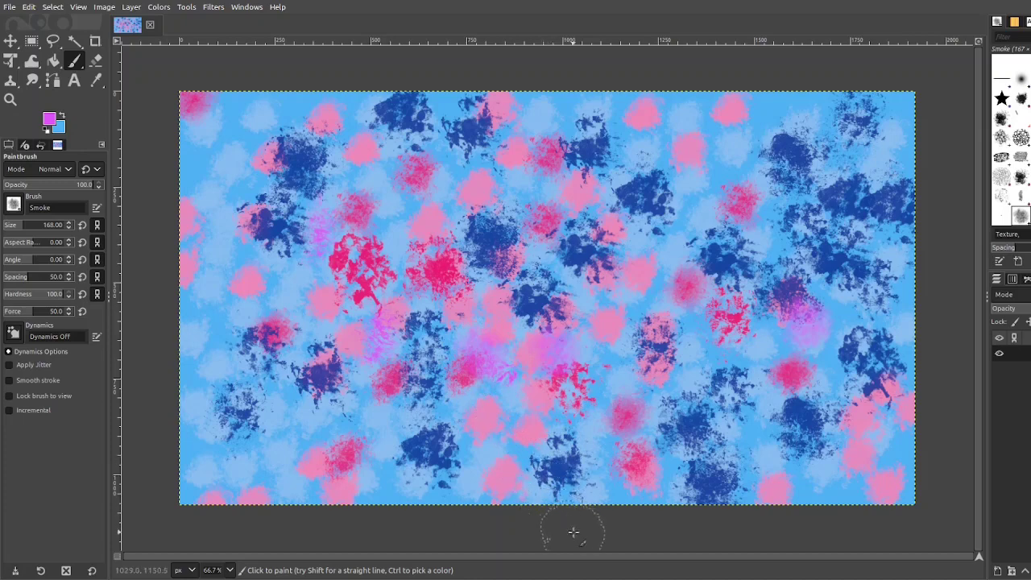
left_click(411, 431)
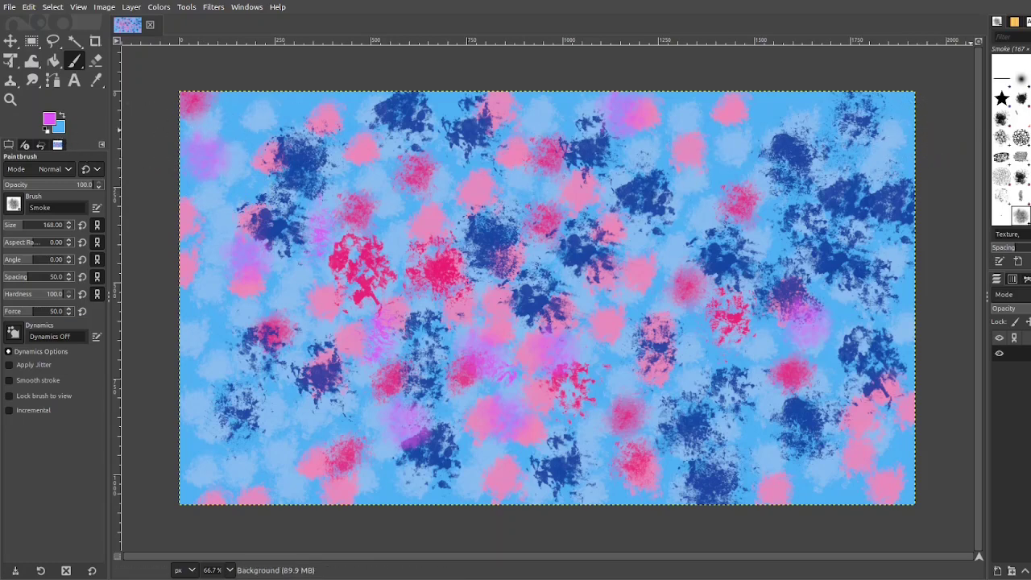
Switch to the Chalk 01 brush at size 220 and stamp magenta dabs along the left side, upper left, right of centre and upper-right corner
left_click(1025, 216)
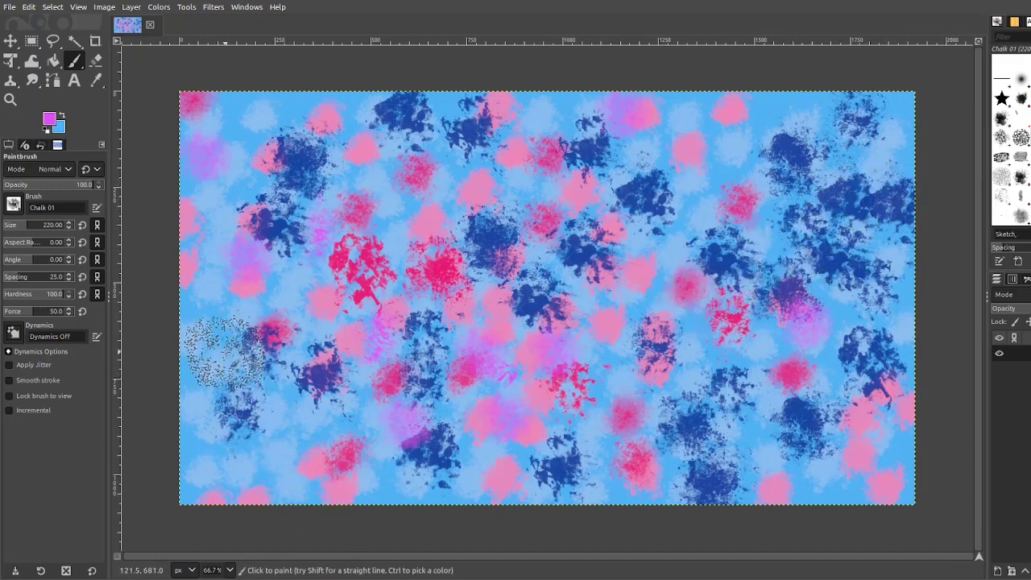
left_click(218, 323)
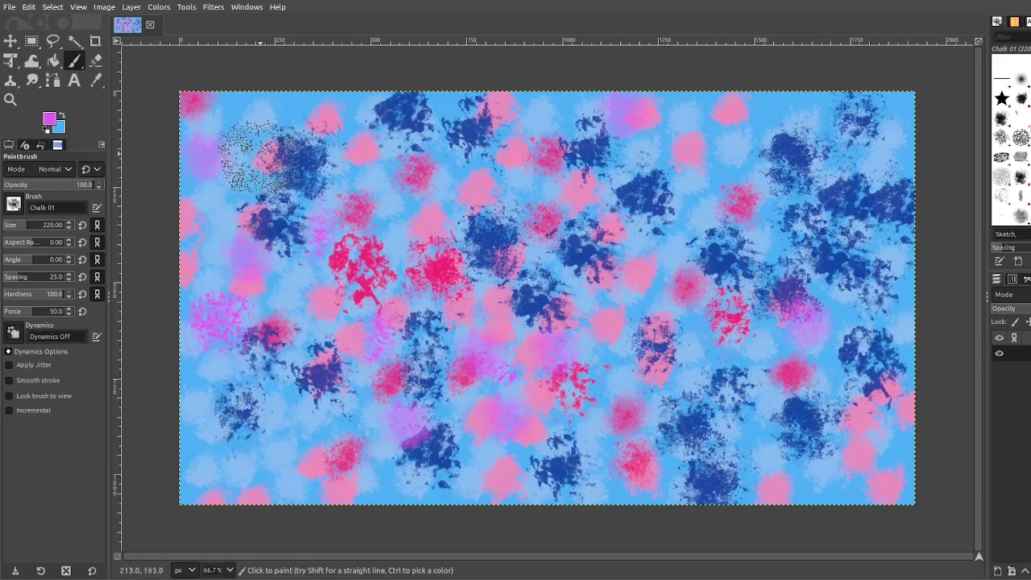
left_click(256, 111)
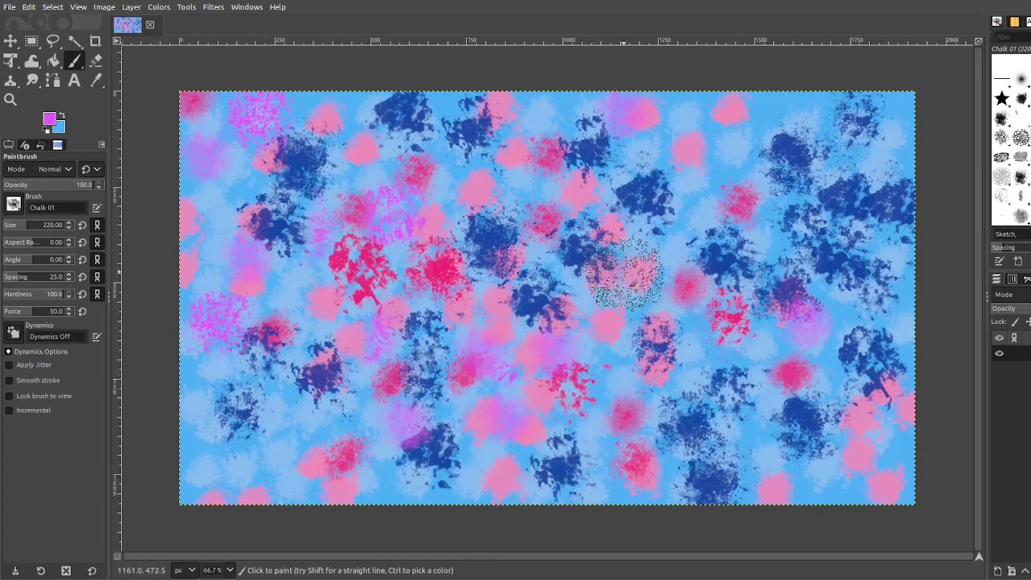
left_click(691, 209)
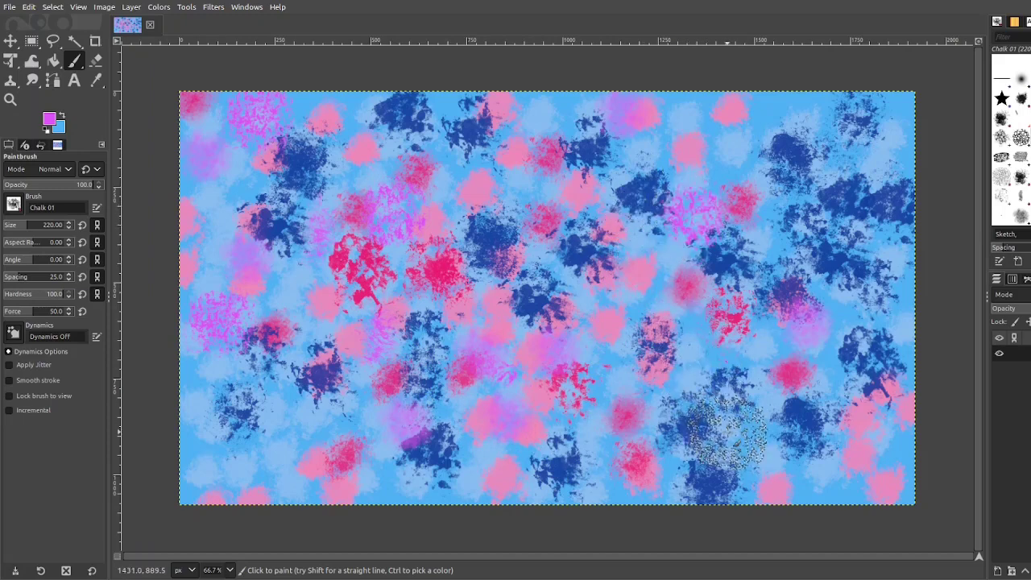
left_click(889, 112)
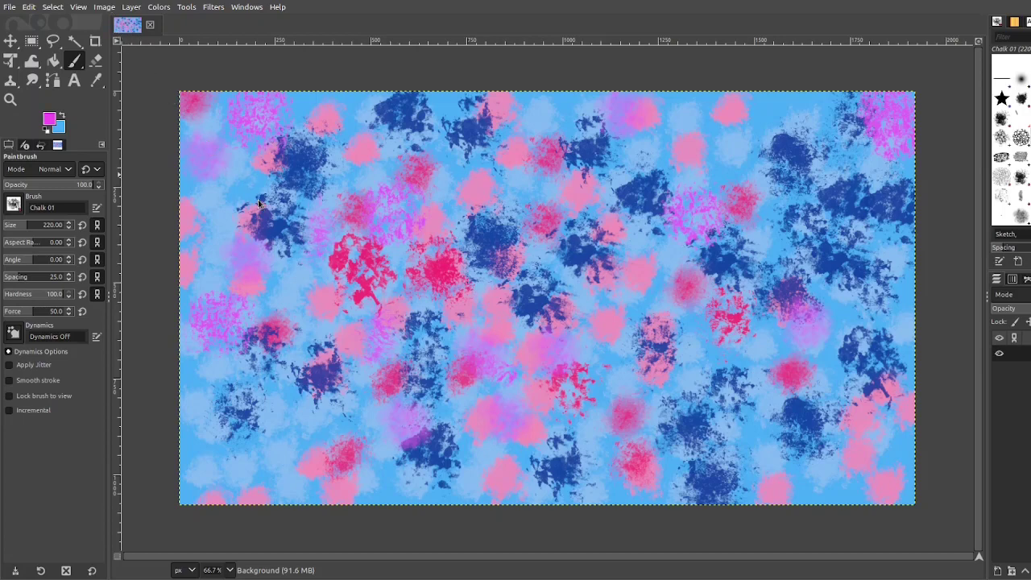
left_click(220, 195)
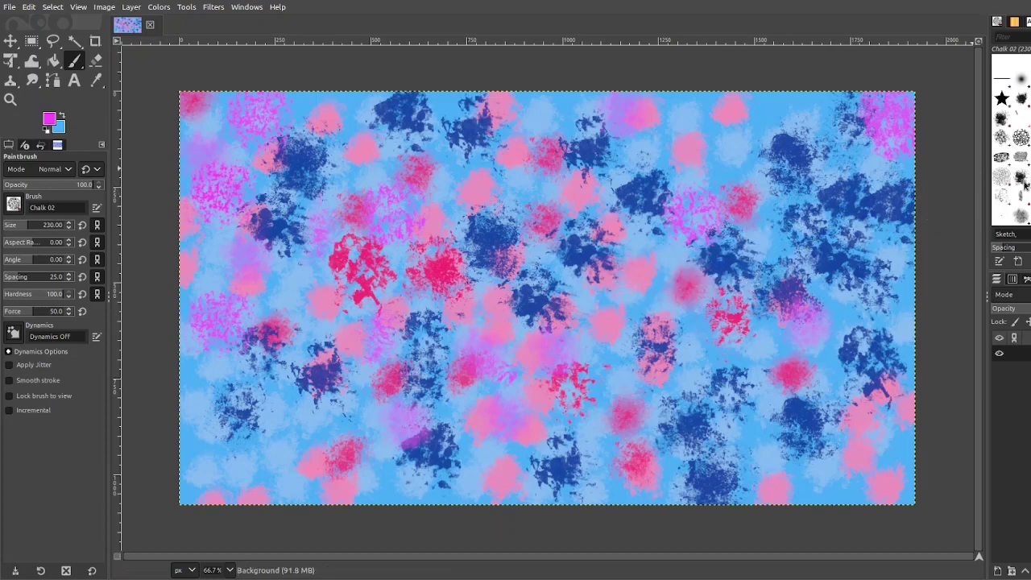
Stamp bright magenta Chalk 02 dabs at size 230 on the right side, around the centre and across the lower-left area of the canvas
left_click(806, 266)
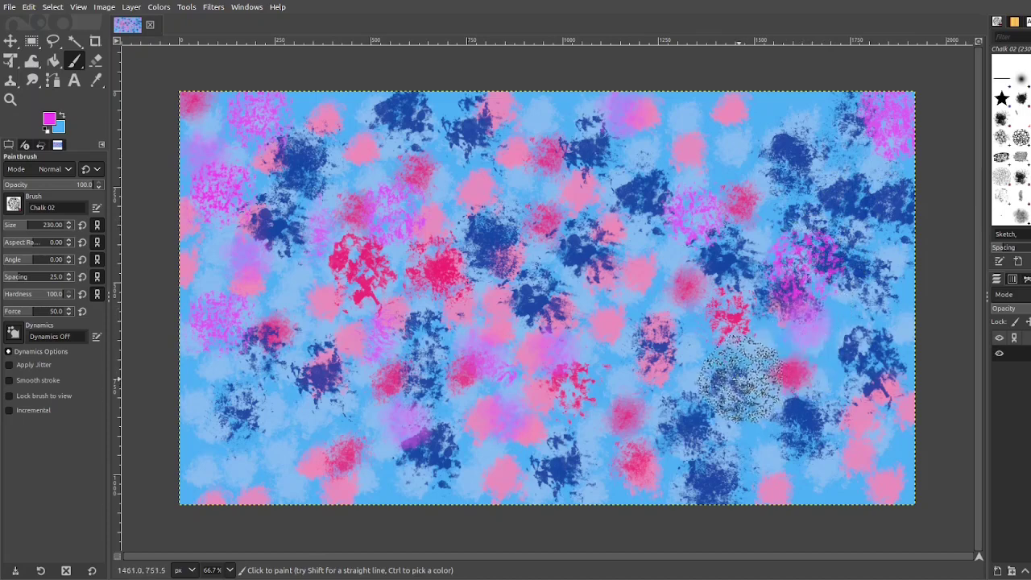
left_click(653, 345)
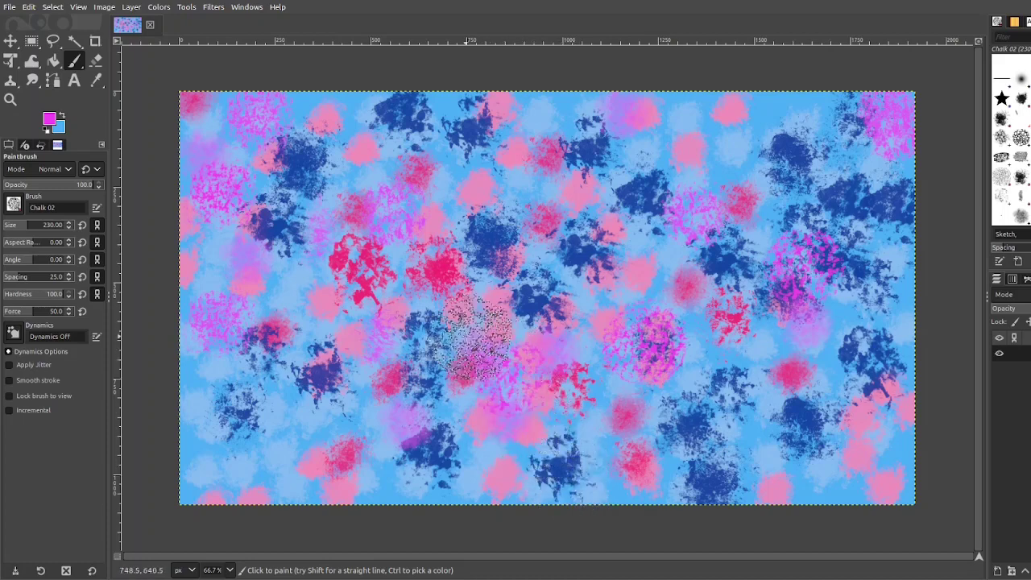
left_click(460, 329)
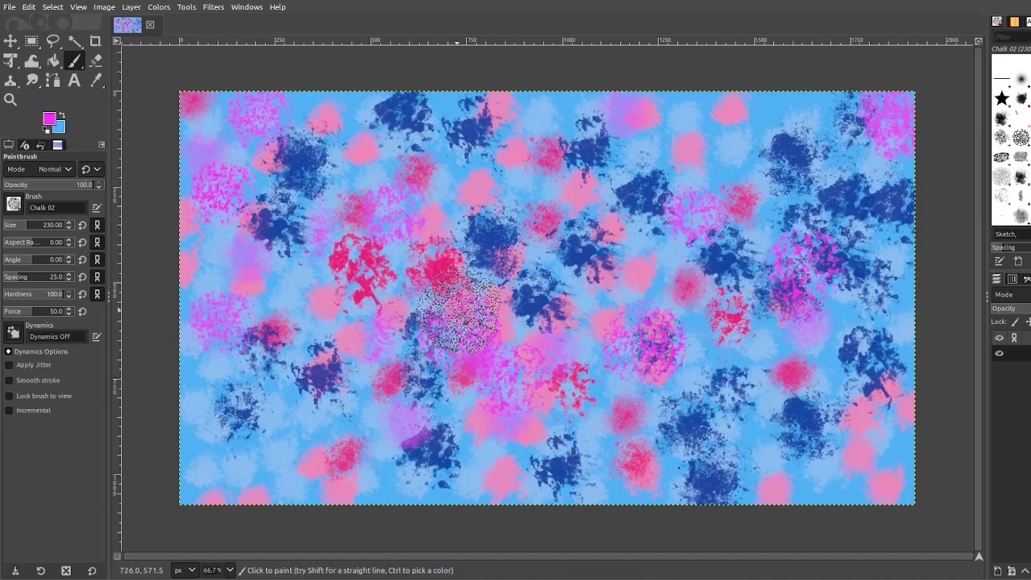
left_click(214, 443)
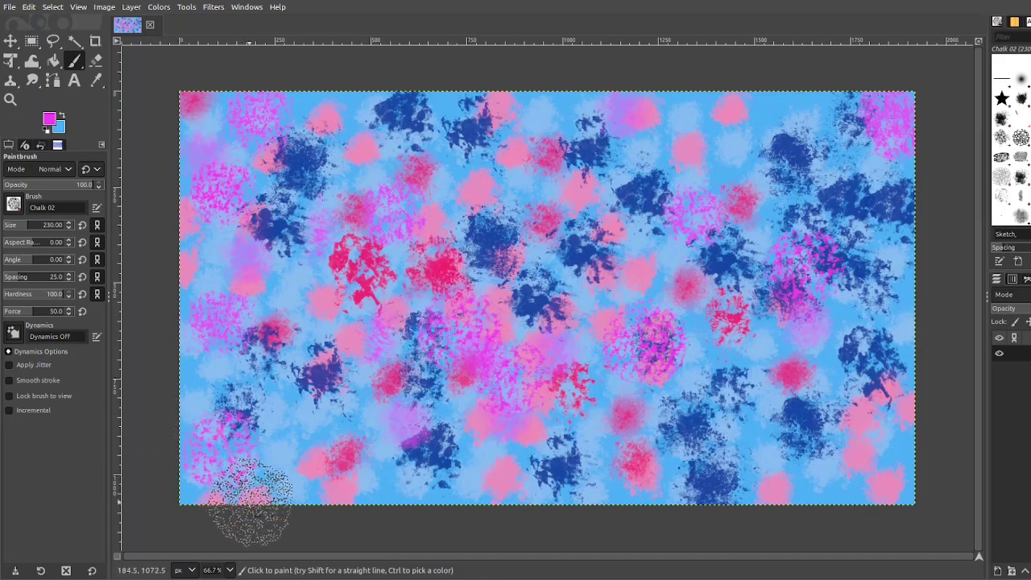
left_click(300, 435)
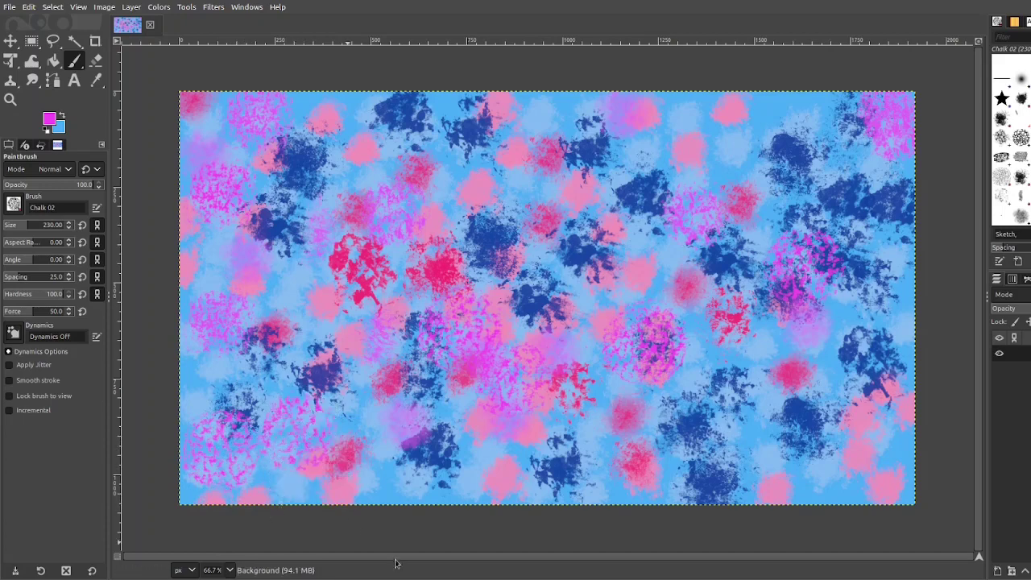
left_click(383, 466)
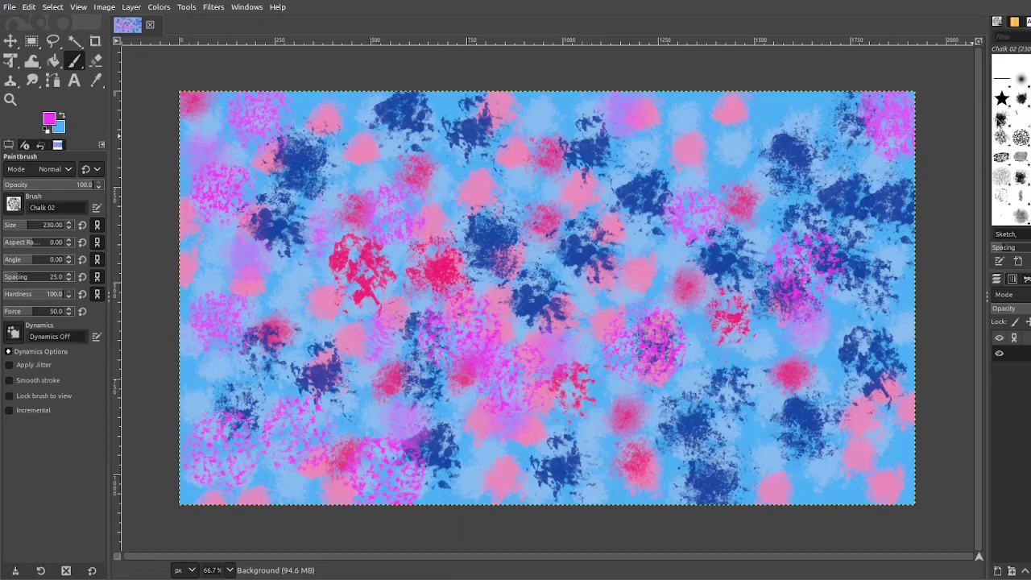
Using Acrylic 05 #2 at size 256, stamp one bright magenta dab right of centre and dark magenta dabs near both sides and the centre
left_click(1002, 118)
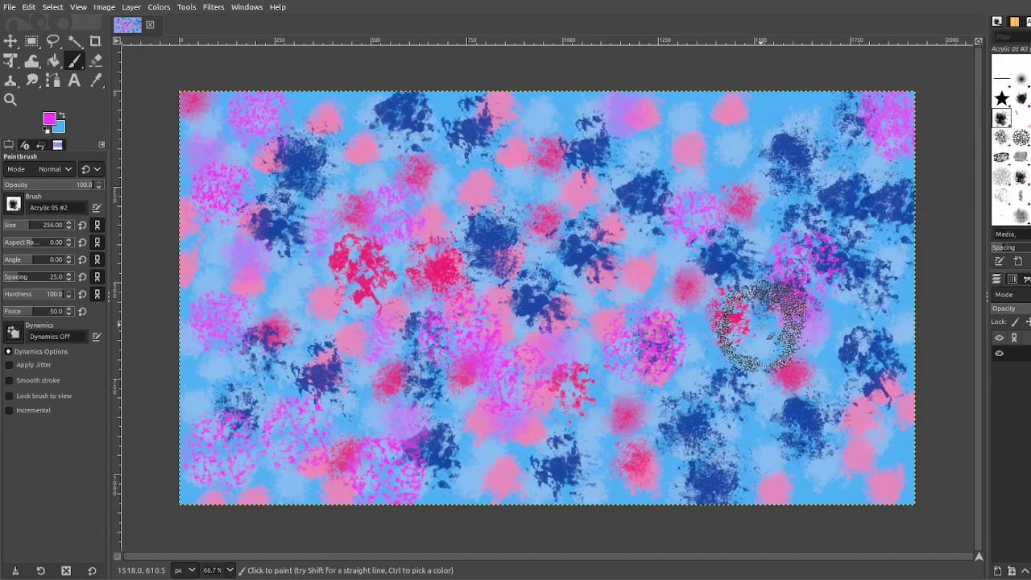
left_click(769, 329)
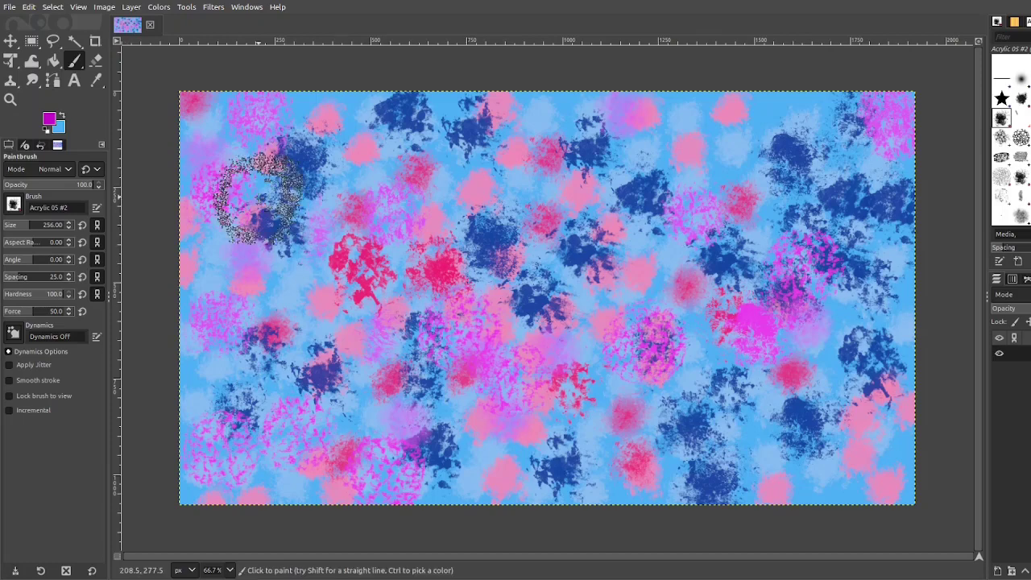
left_click_drag(279, 265, 305, 295)
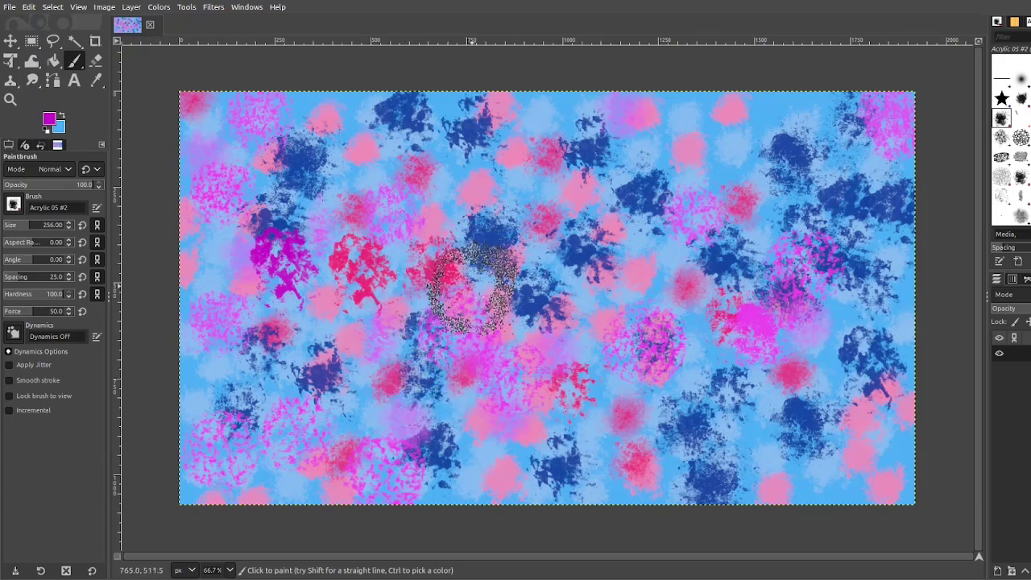
mouse_move(480, 330)
left_mouse_down()
mouse_move(524, 402)
mouse_move(567, 365)
mouse_move(586, 364)
mouse_move(587, 377)
mouse_move(652, 291)
mouse_move(684, 362)
mouse_move(638, 369)
mouse_move(650, 210)
mouse_move(662, 206)
mouse_move(694, 375)
left_mouse_up()
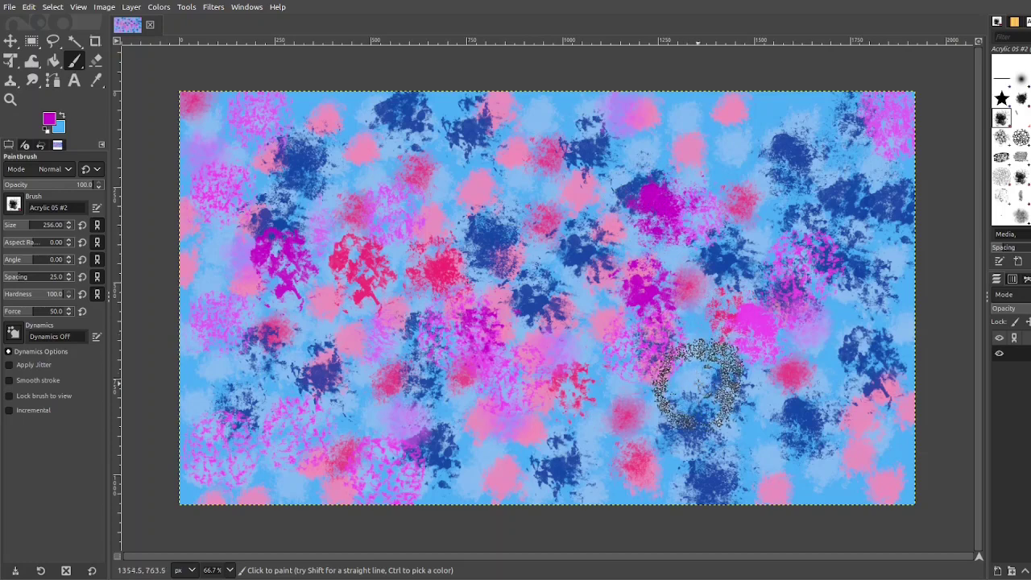
mouse_move(656, 181)
left_mouse_down()
mouse_move(733, 173)
mouse_move(749, 219)
left_mouse_up()
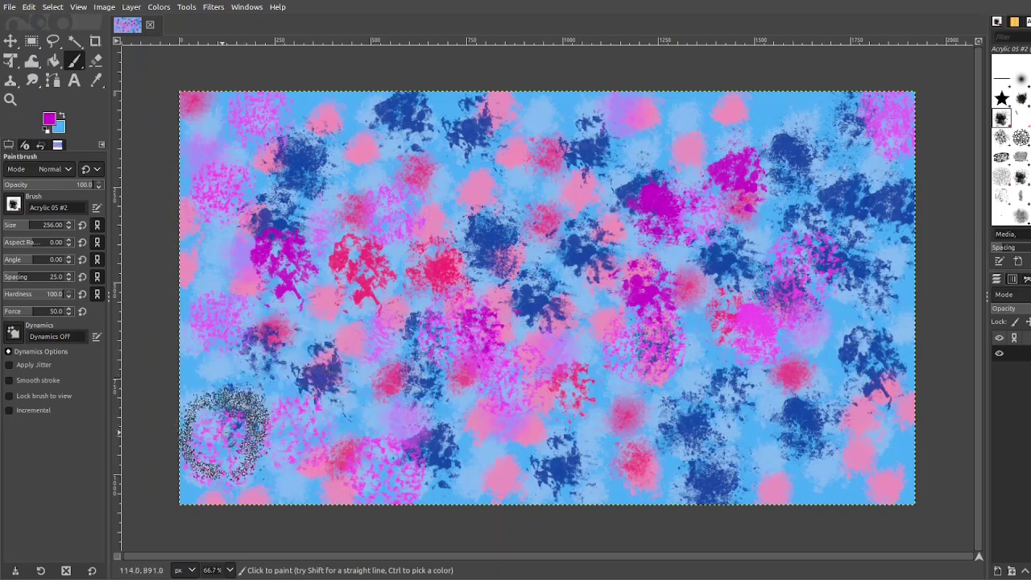
left_click(211, 368)
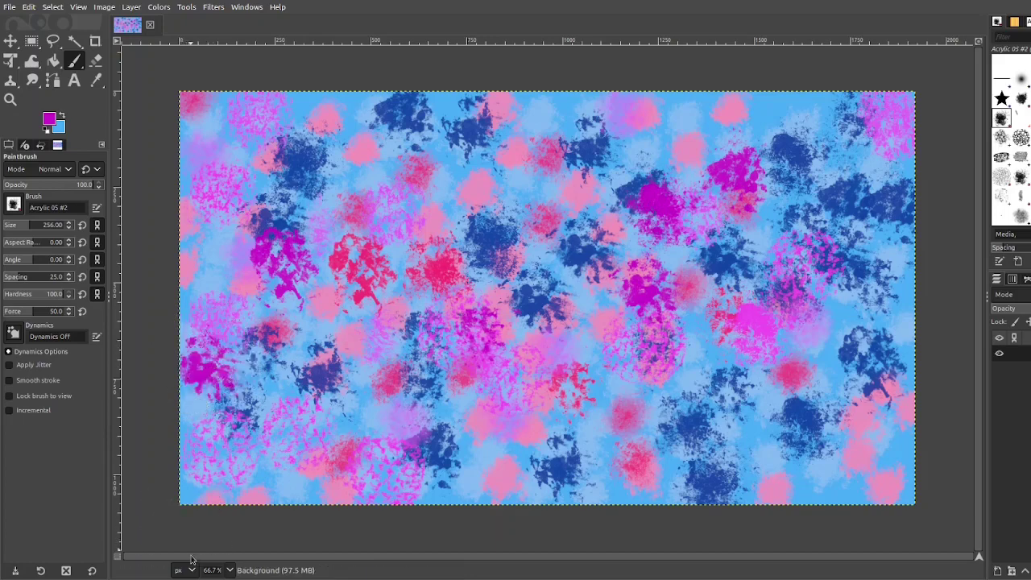
Scatter more dark magenta Acrylic 05 #2 splatters along the upper edge, lower centre, right side, upper-left corner and centre of the canvas
left_click(780, 110)
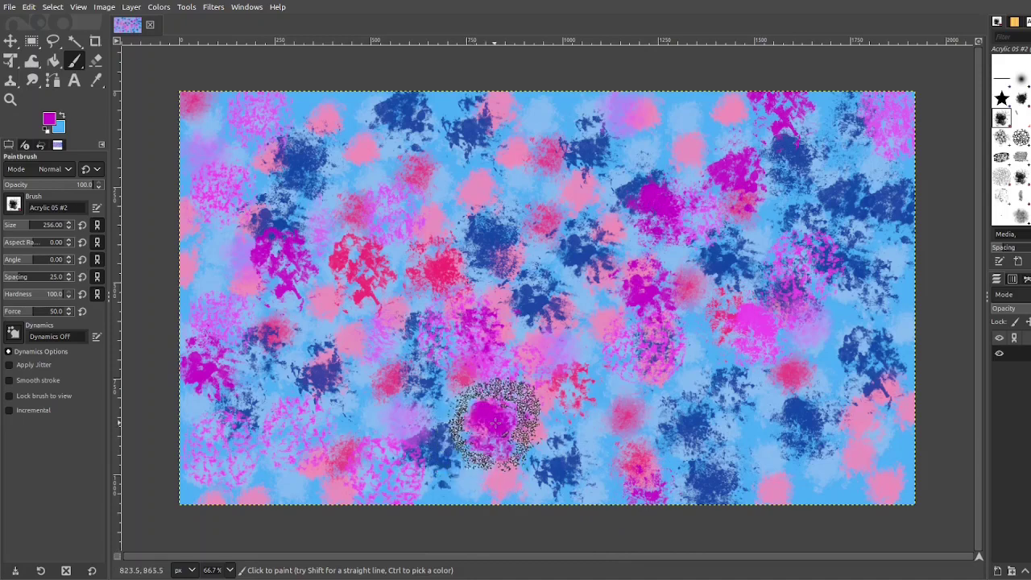
left_click_drag(493, 424, 516, 439)
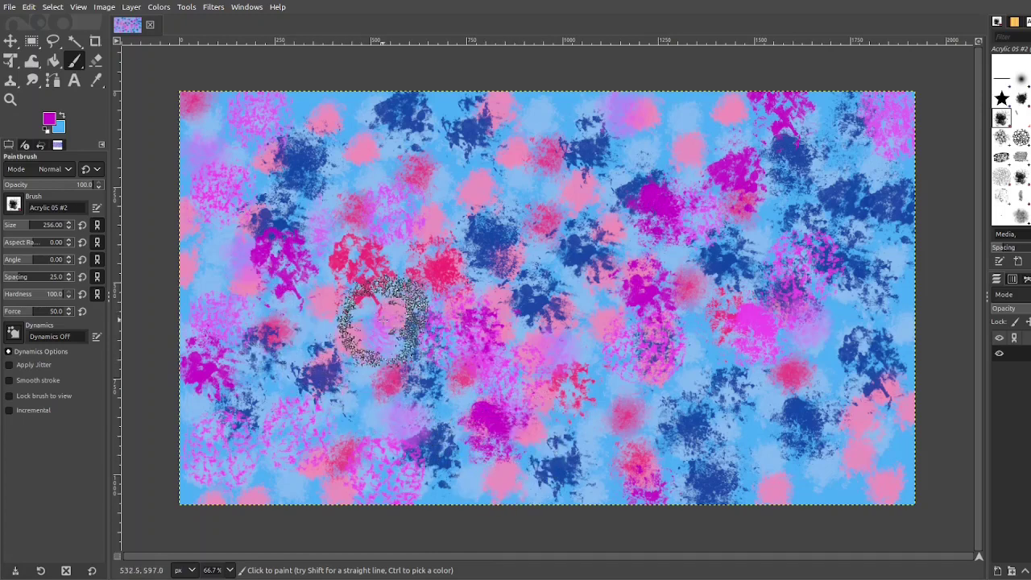
left_click(828, 479)
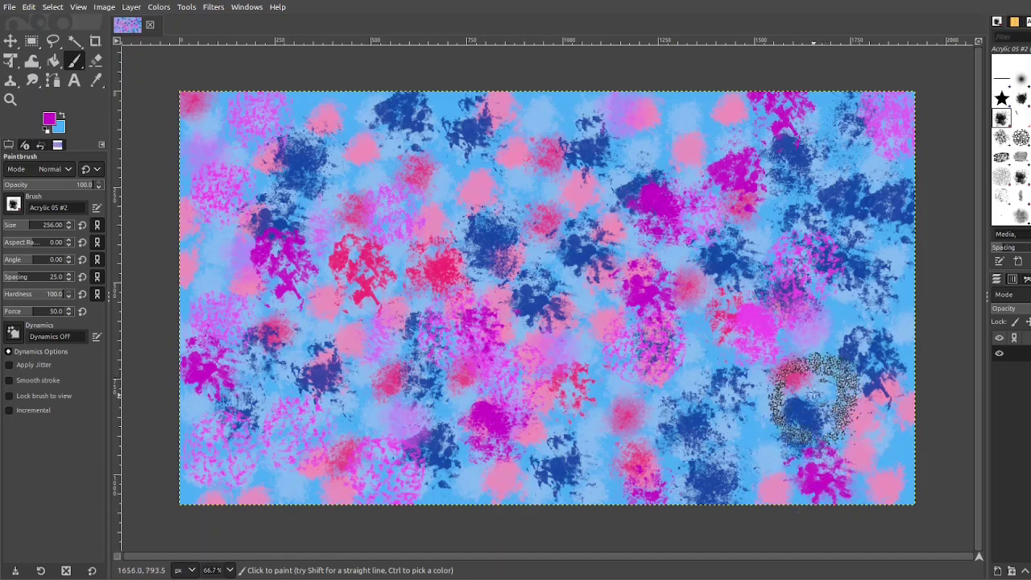
left_click(825, 351)
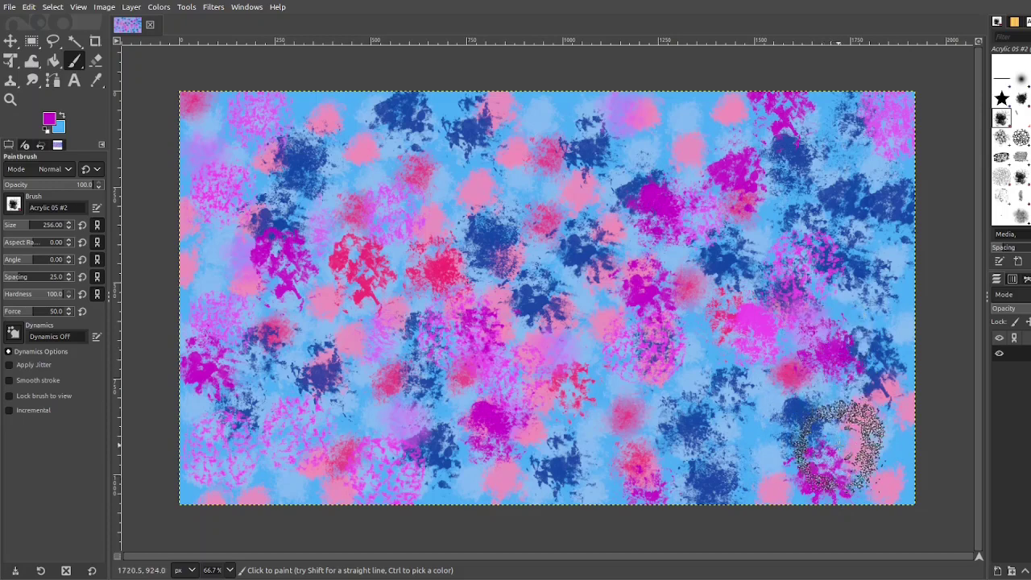
left_click(893, 449)
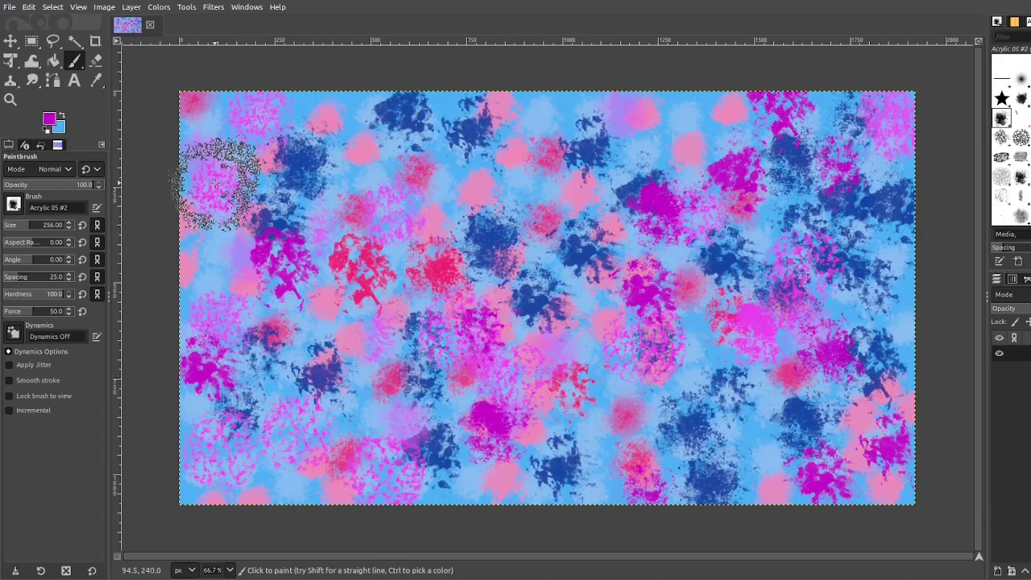
left_click(223, 153)
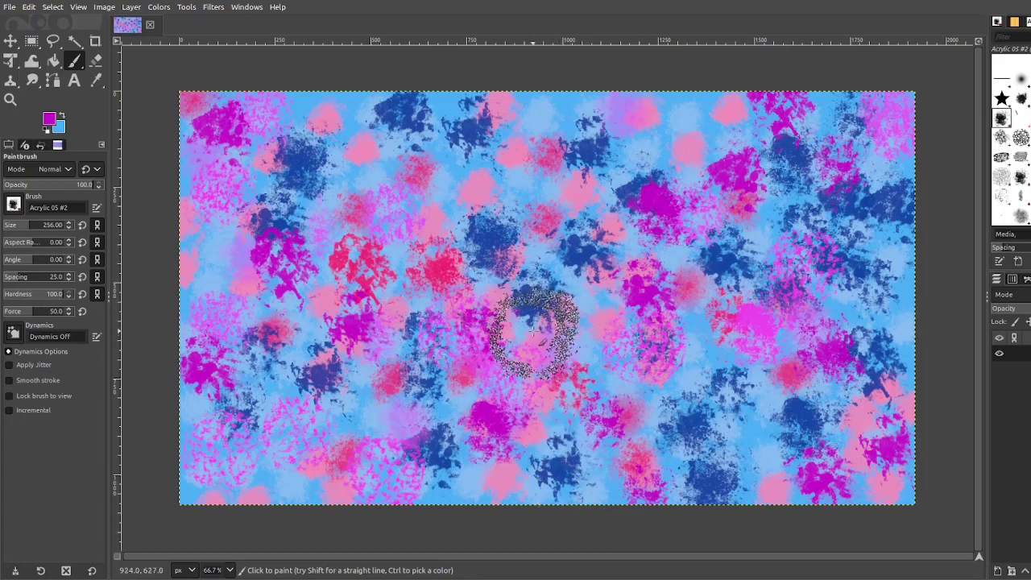
mouse_move(534, 311)
left_mouse_down()
mouse_move(553, 329)
mouse_move(548, 363)
left_mouse_up()
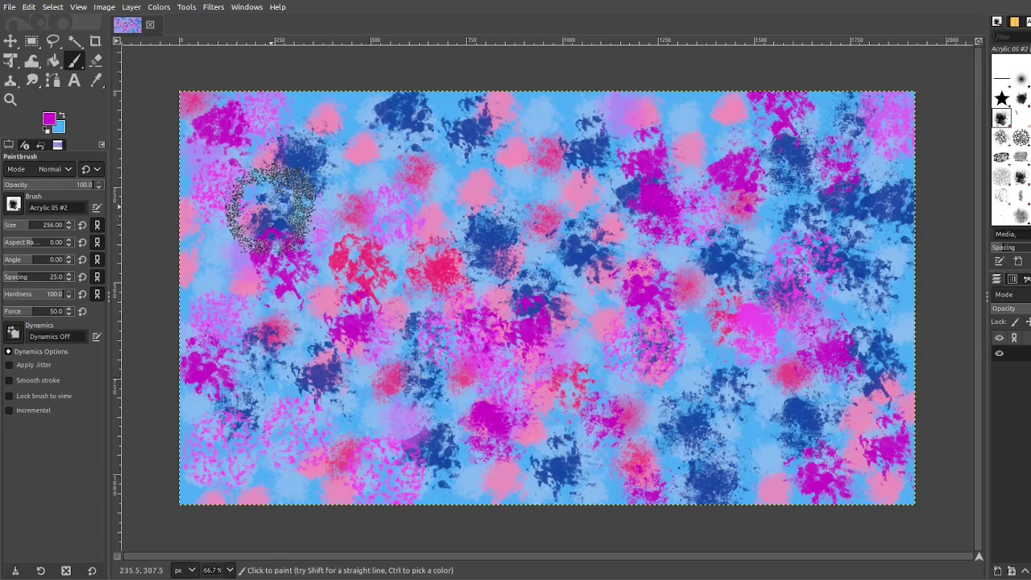
Shift the foreground colour to a pinker magenta and stamp Acrylic 05 #2 splatters at the canvas's lower right, right of centre and lower left
left_click(35, 22)
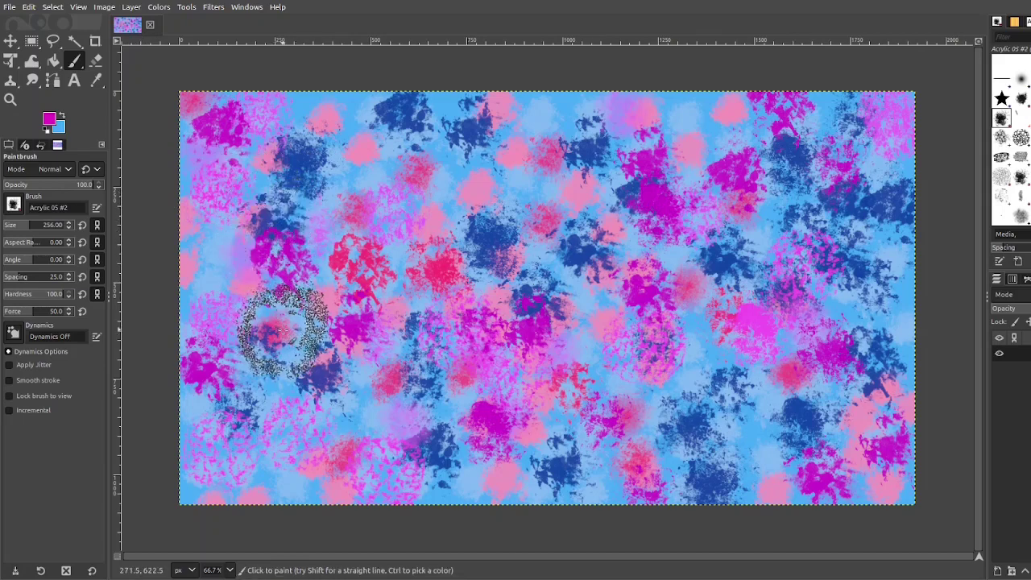
left_click(755, 427)
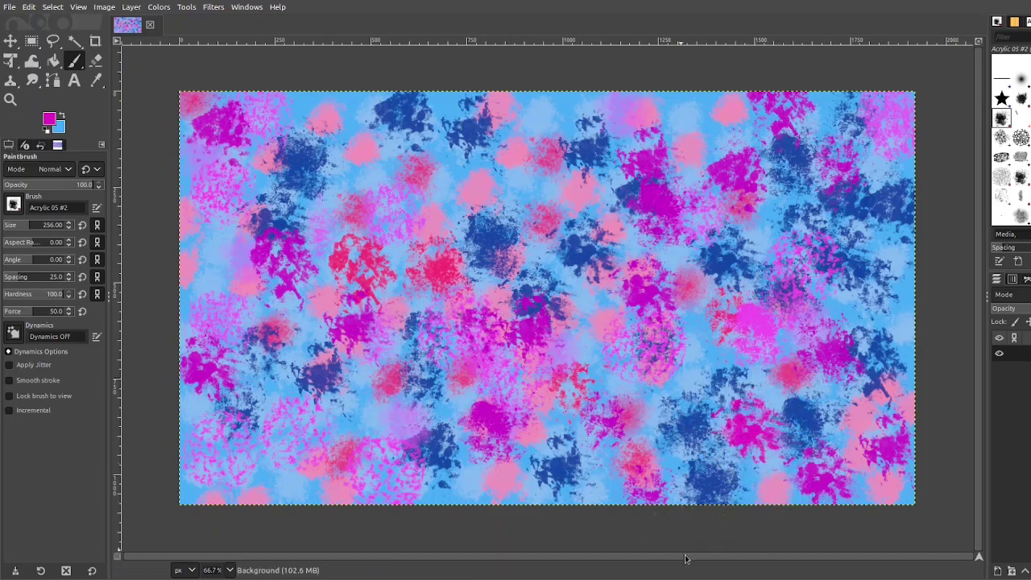
left_click(614, 363)
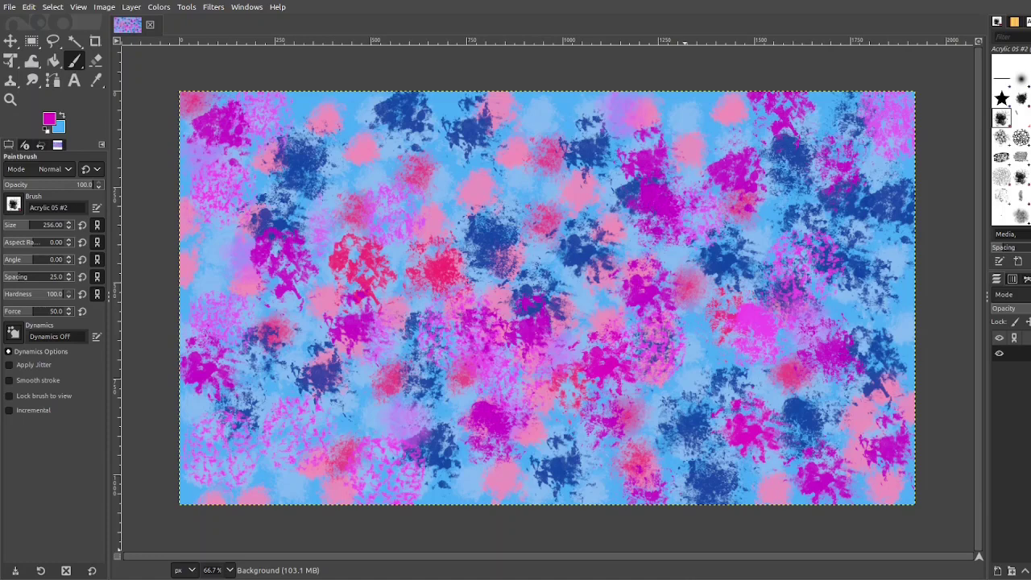
left_click(288, 475)
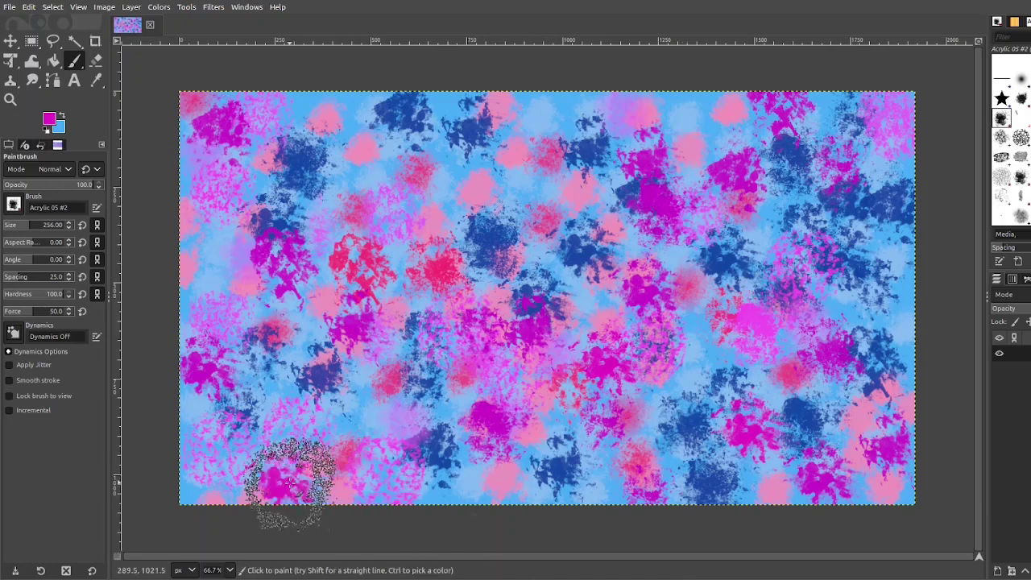